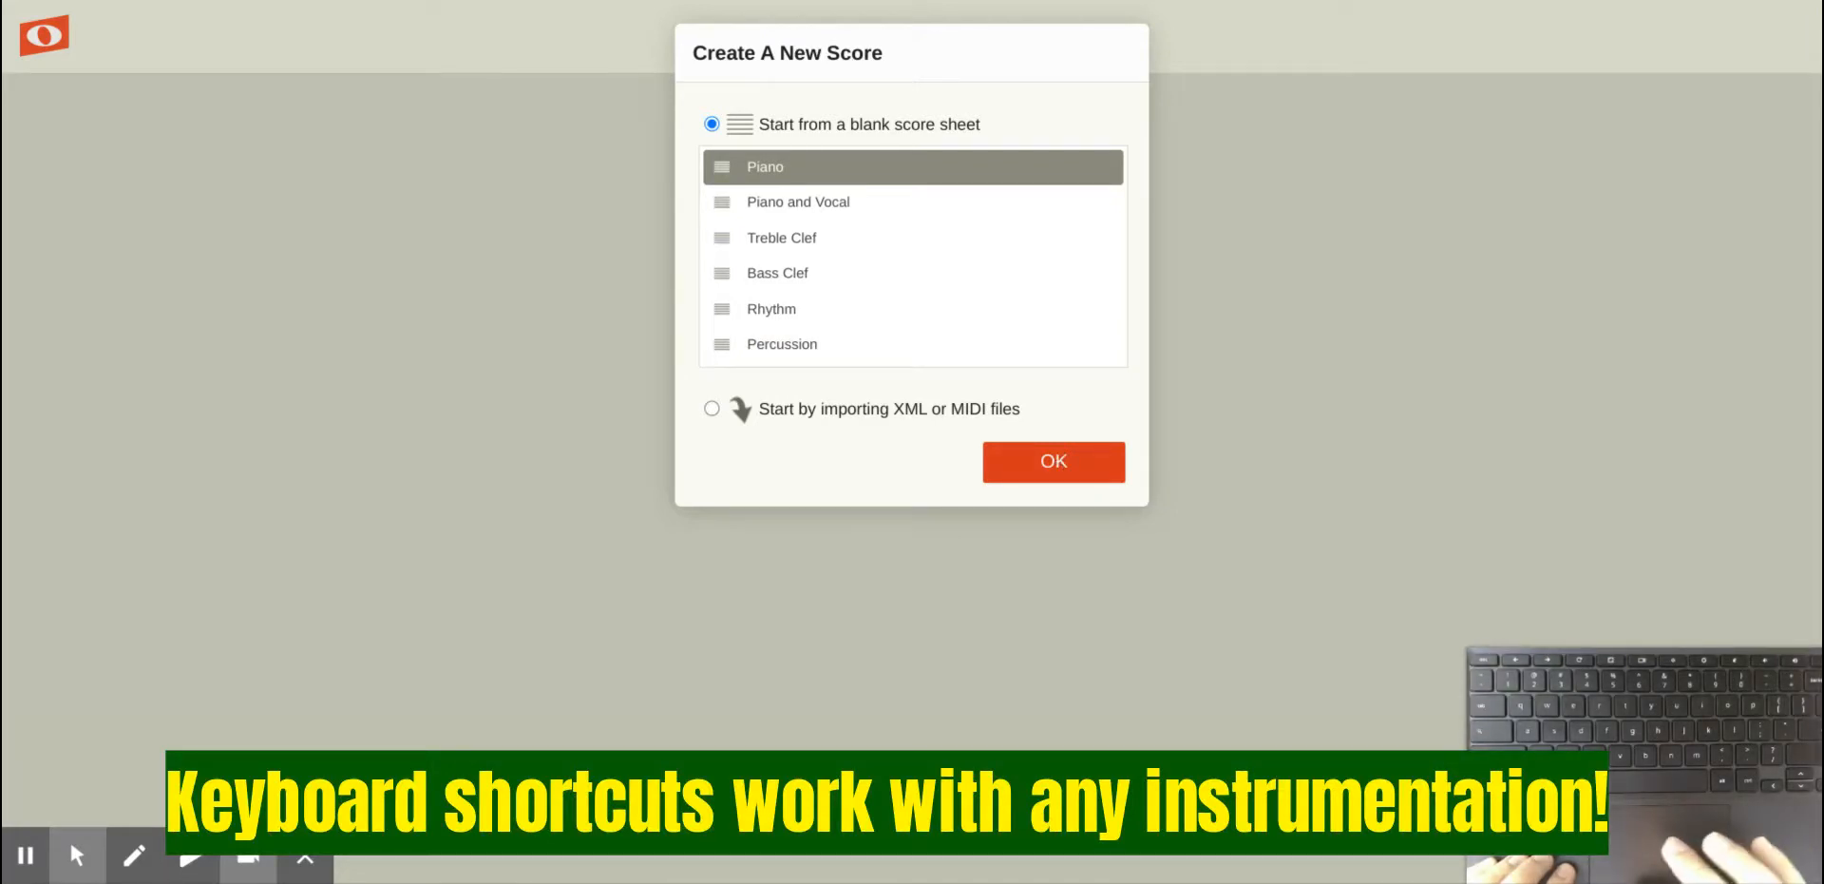
Step: Create a new blank Piano score and hide the on-screen keyboard
{"action": "left_click", "coordinate": [1062, 458]}
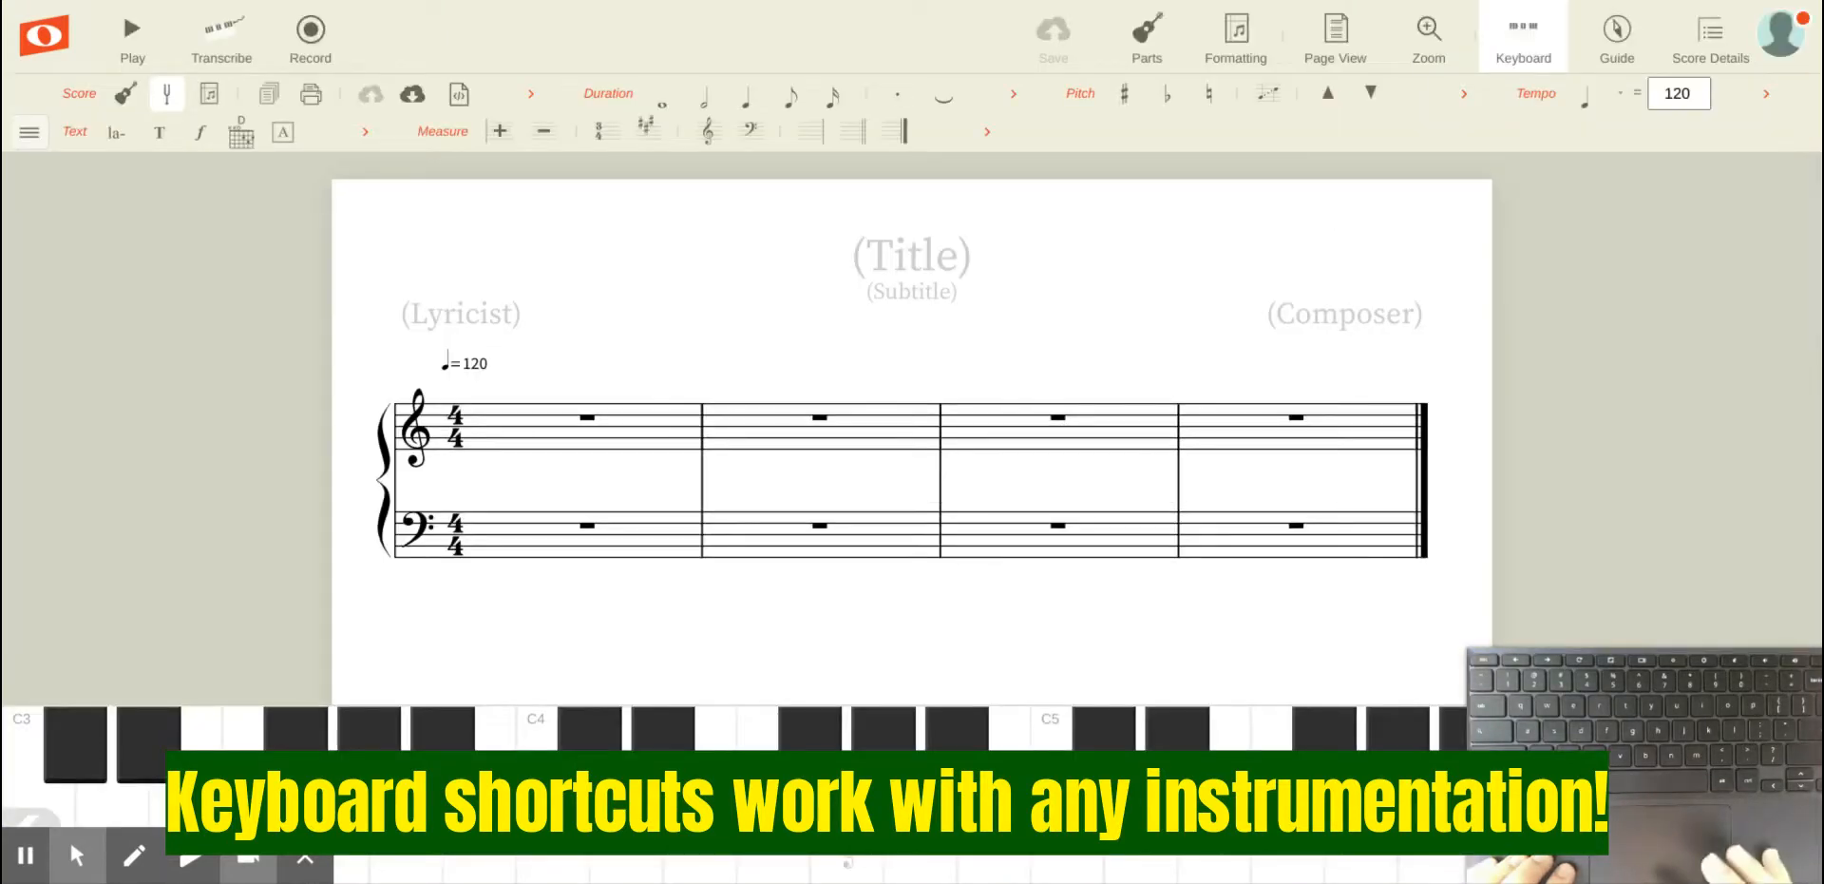
{"action": "left_click", "coordinate": [1526, 43]}
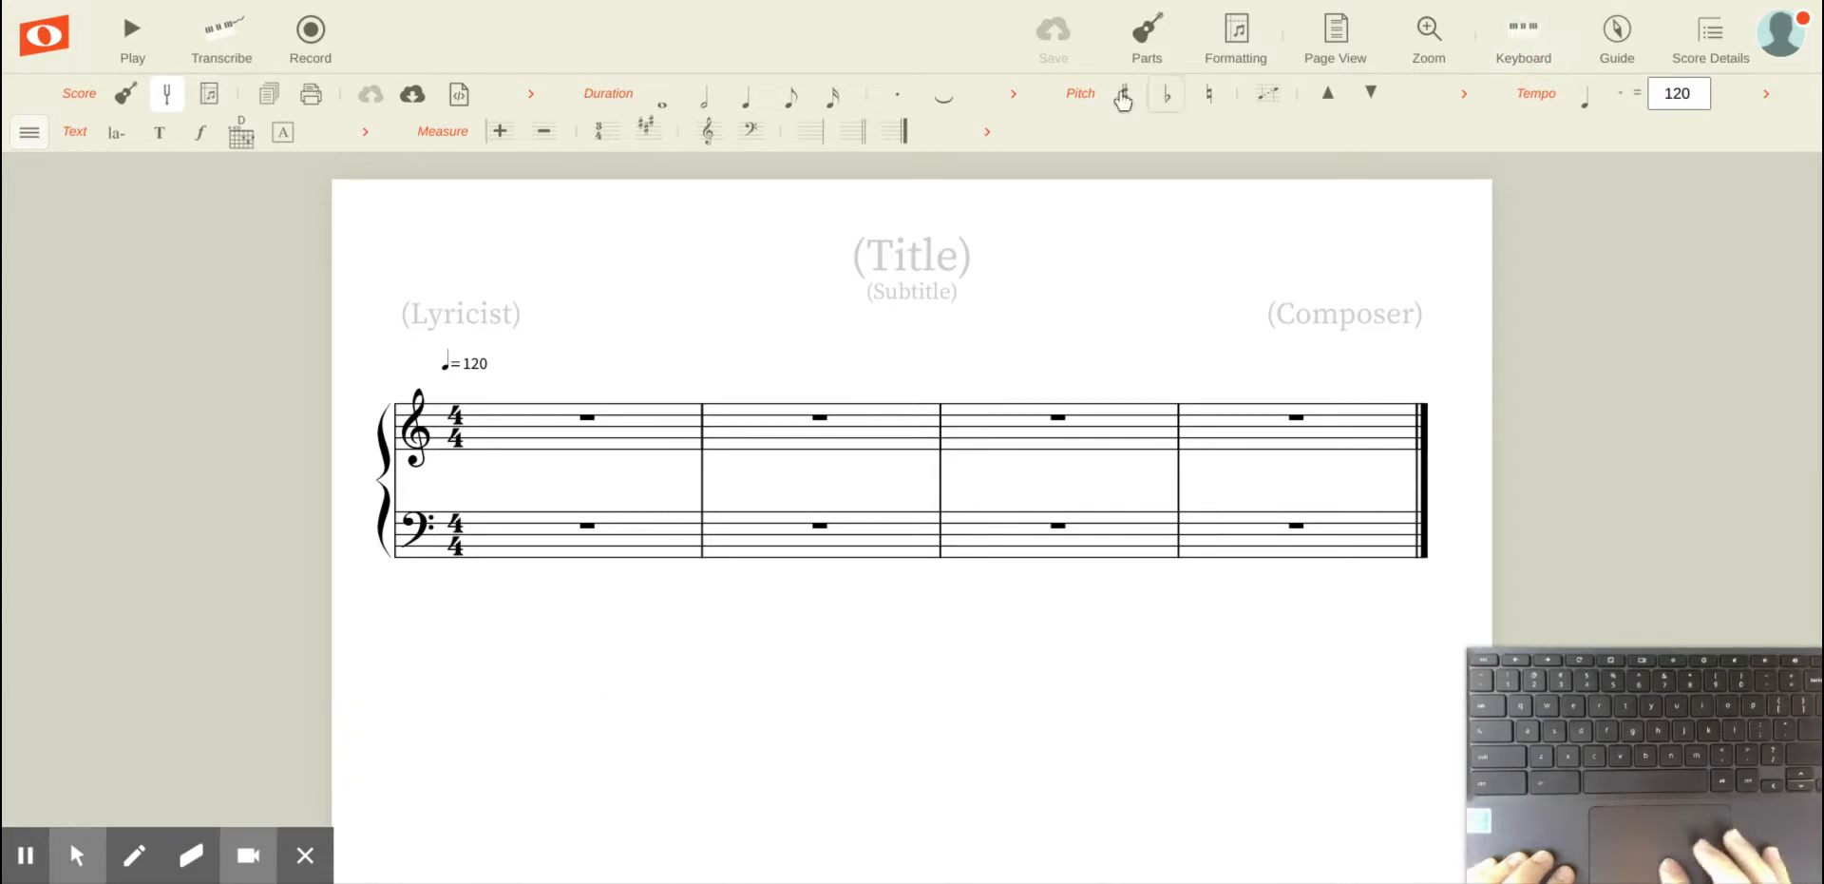
Step: Select the first measure of the treble staff and enter quarter notes A, B, C, D, E, F, G, A
{"action": "left_click", "coordinate": [485, 428]}
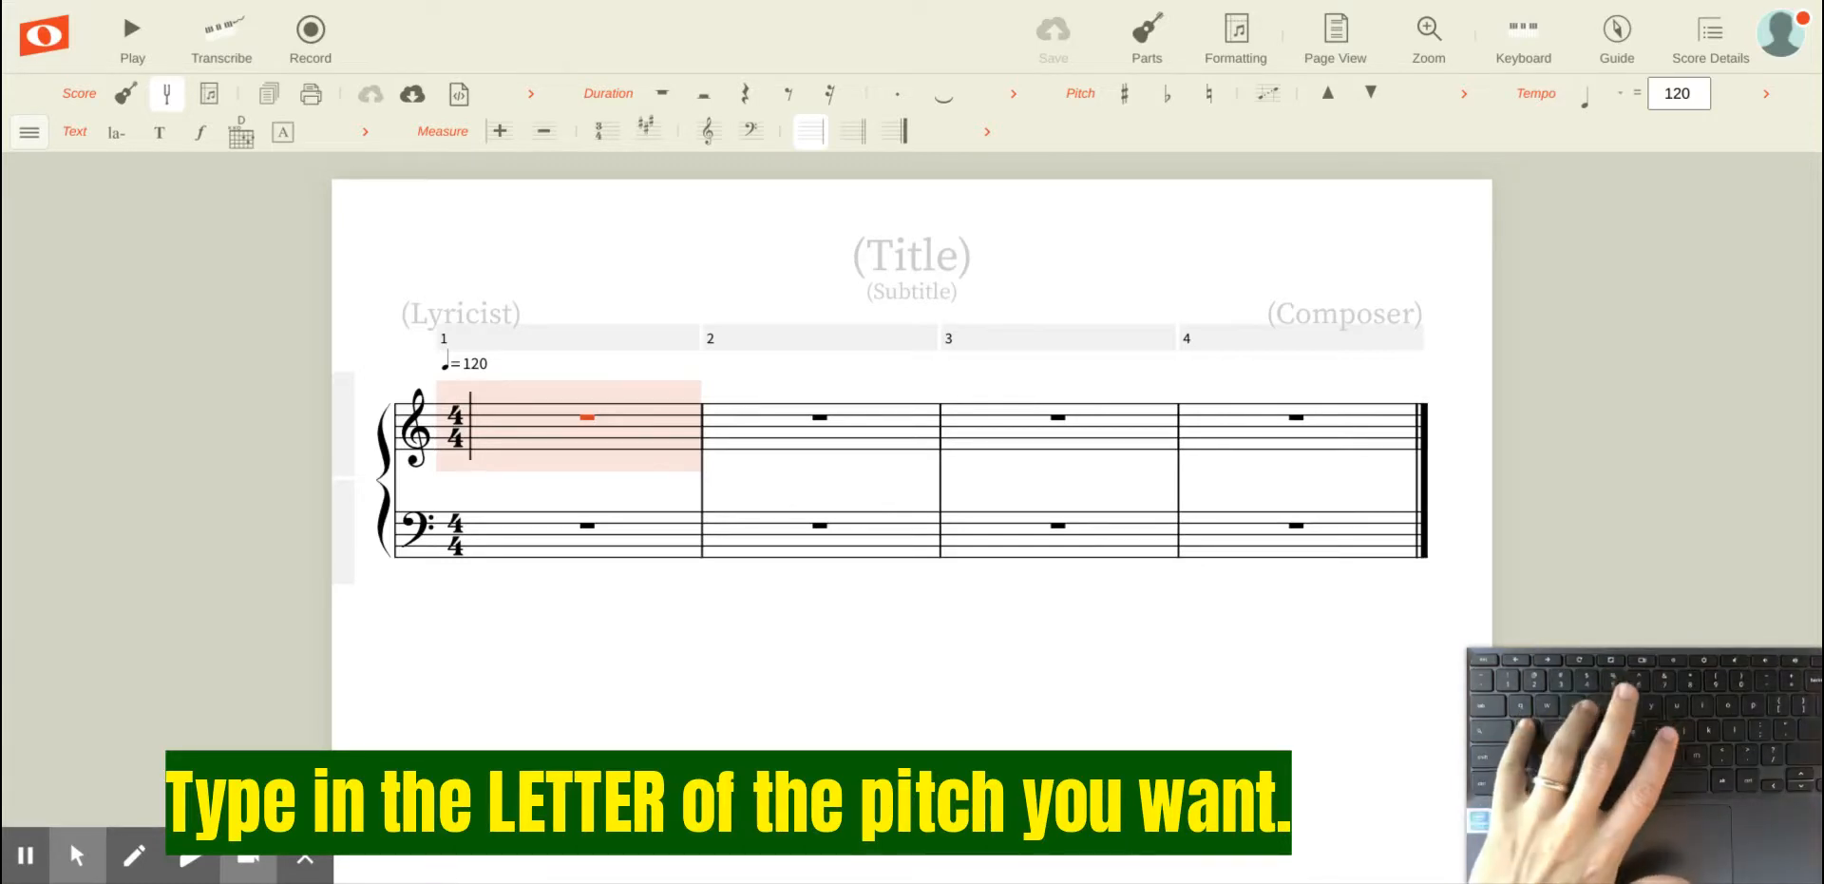
{"action": "key", "text": "a"}
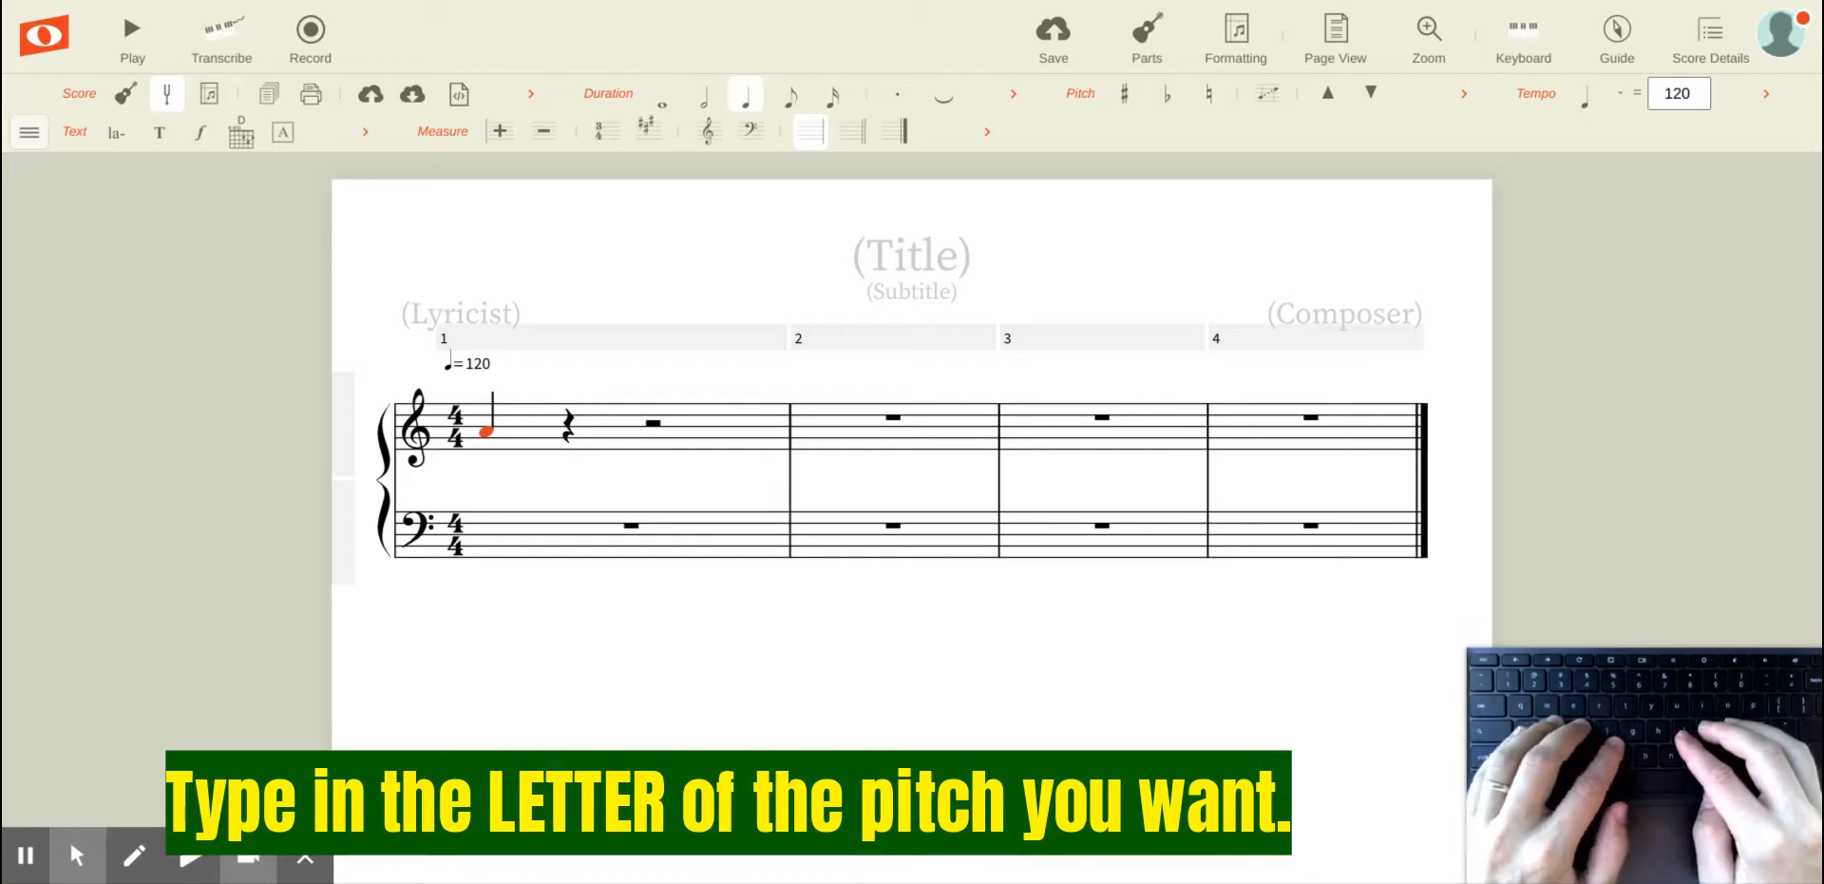
{"action": "key", "text": "b"}
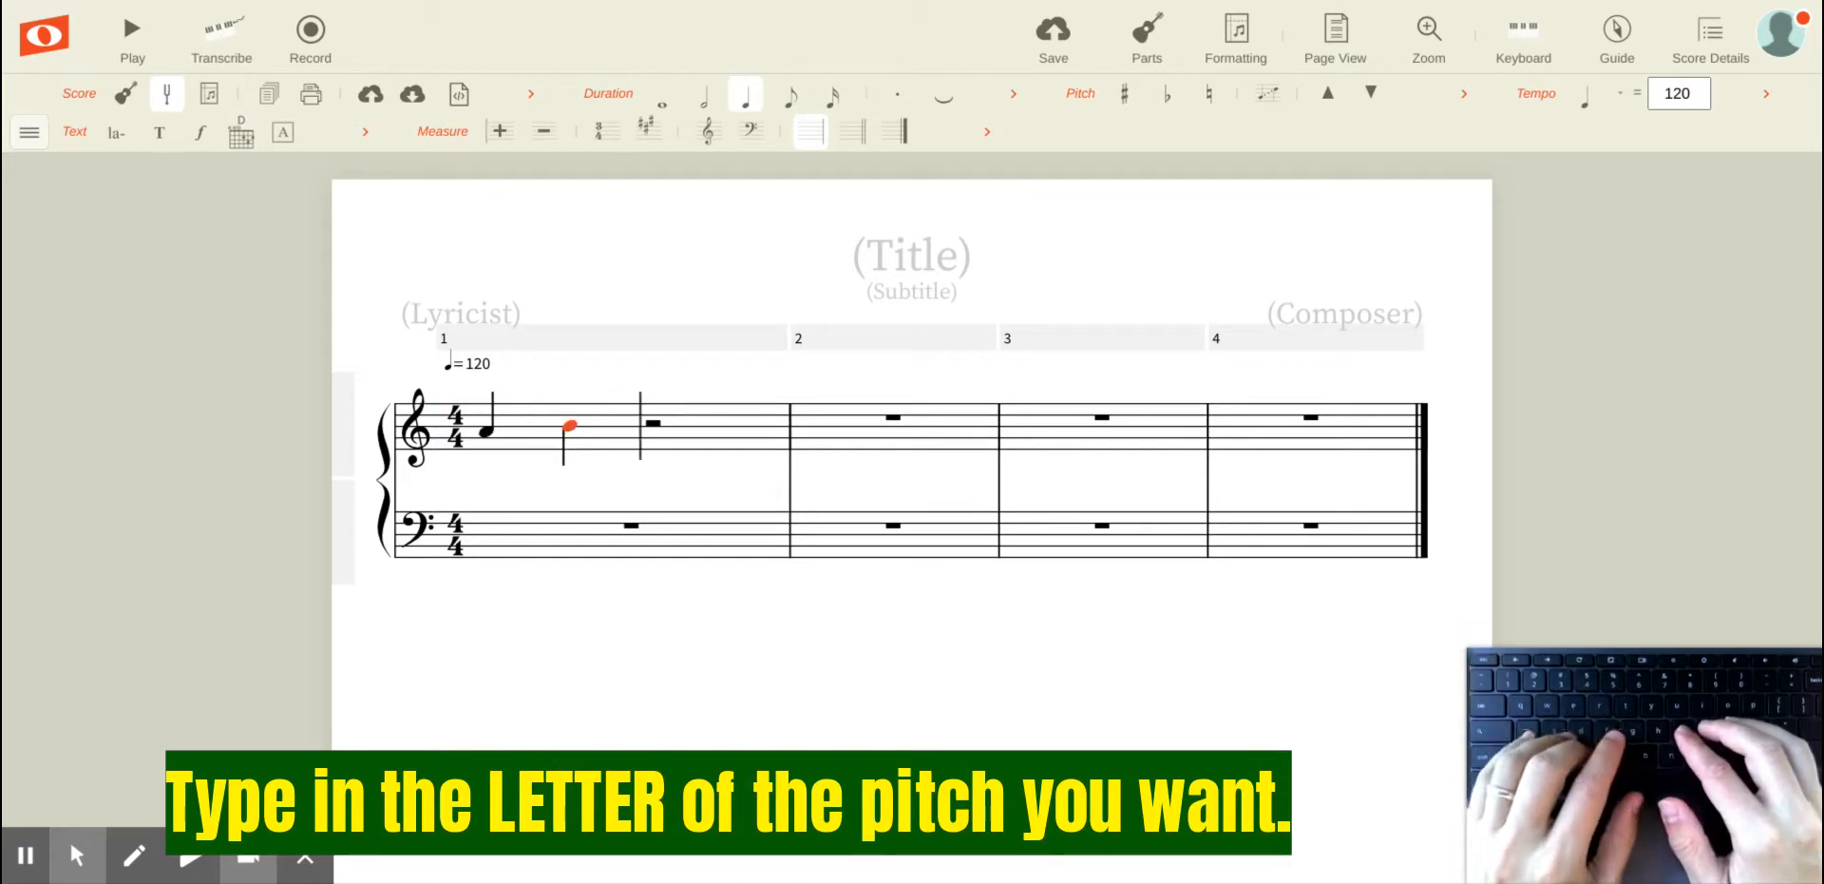
{"action": "key", "text": "c"}
{"action": "key", "text": "d"}
{"action": "key", "text": "e"}
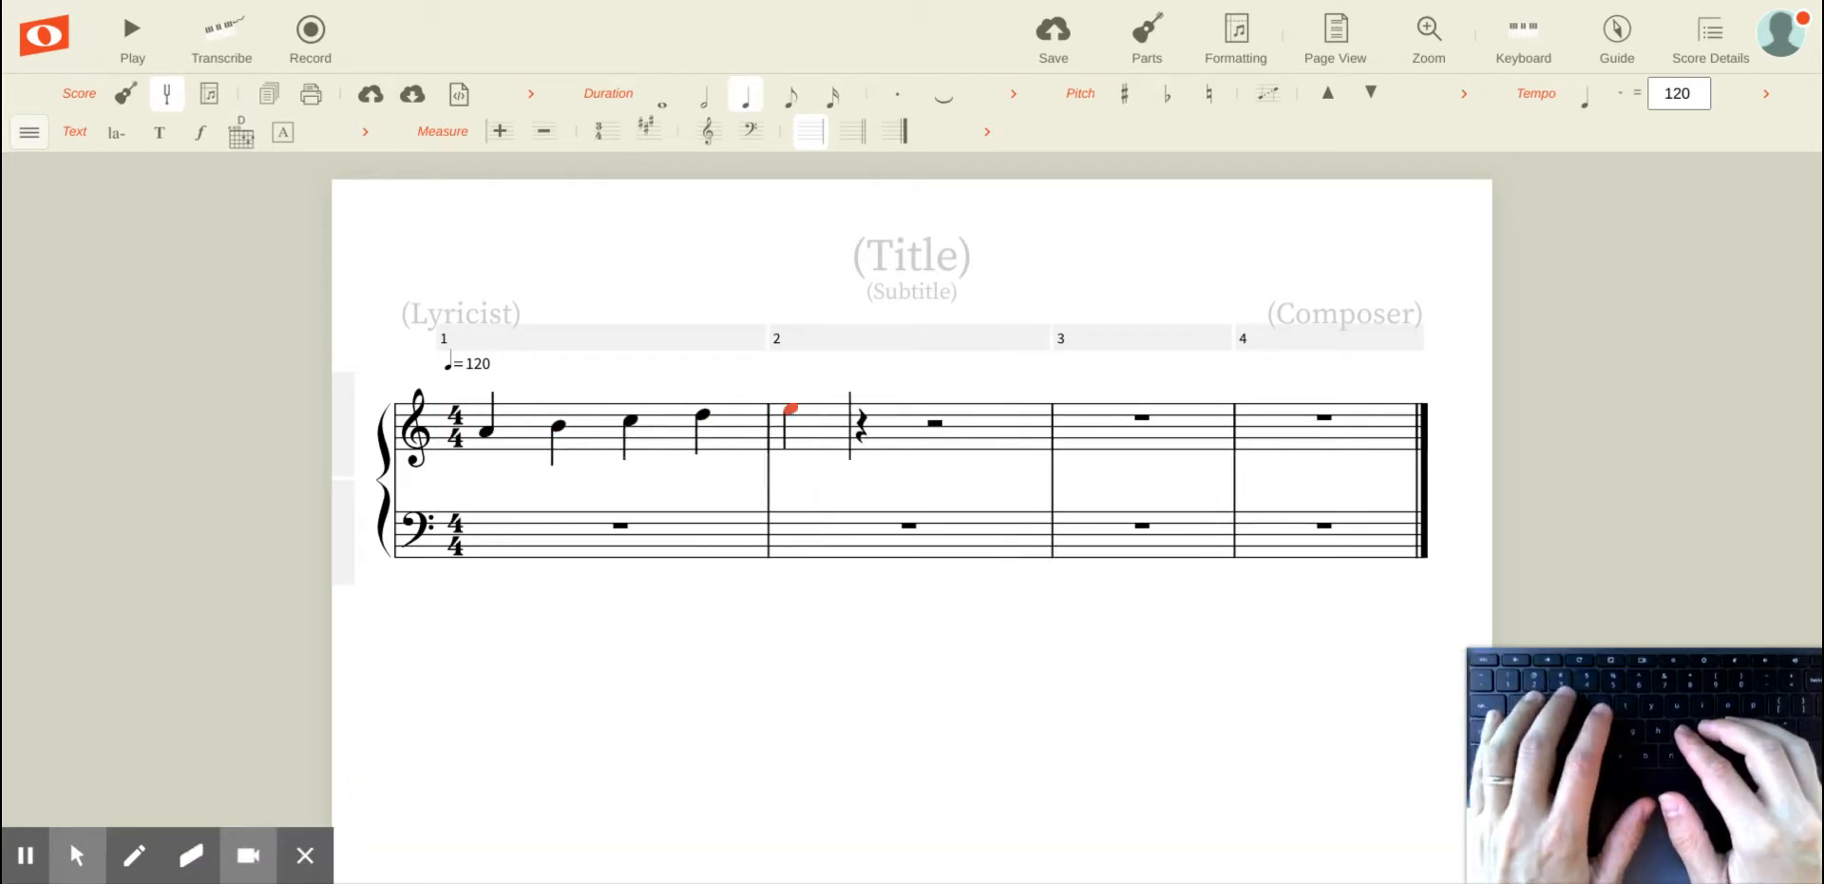
{"action": "key", "text": "f"}
{"action": "key", "text": "g"}
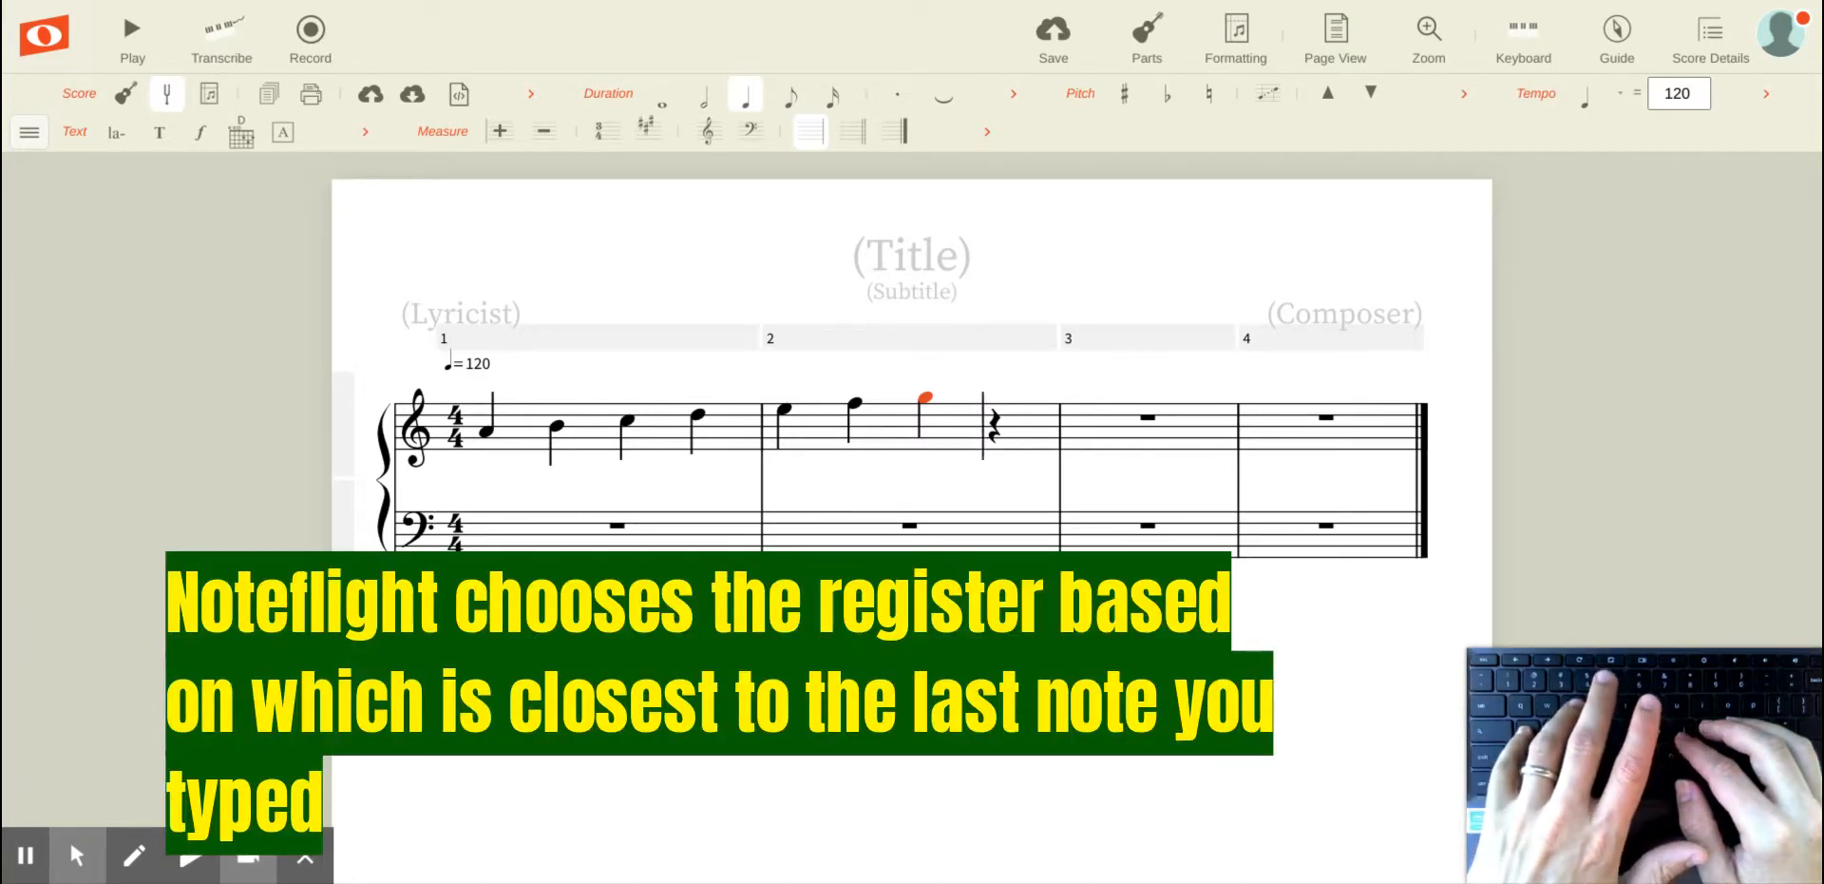
{"action": "key", "text": "a"}
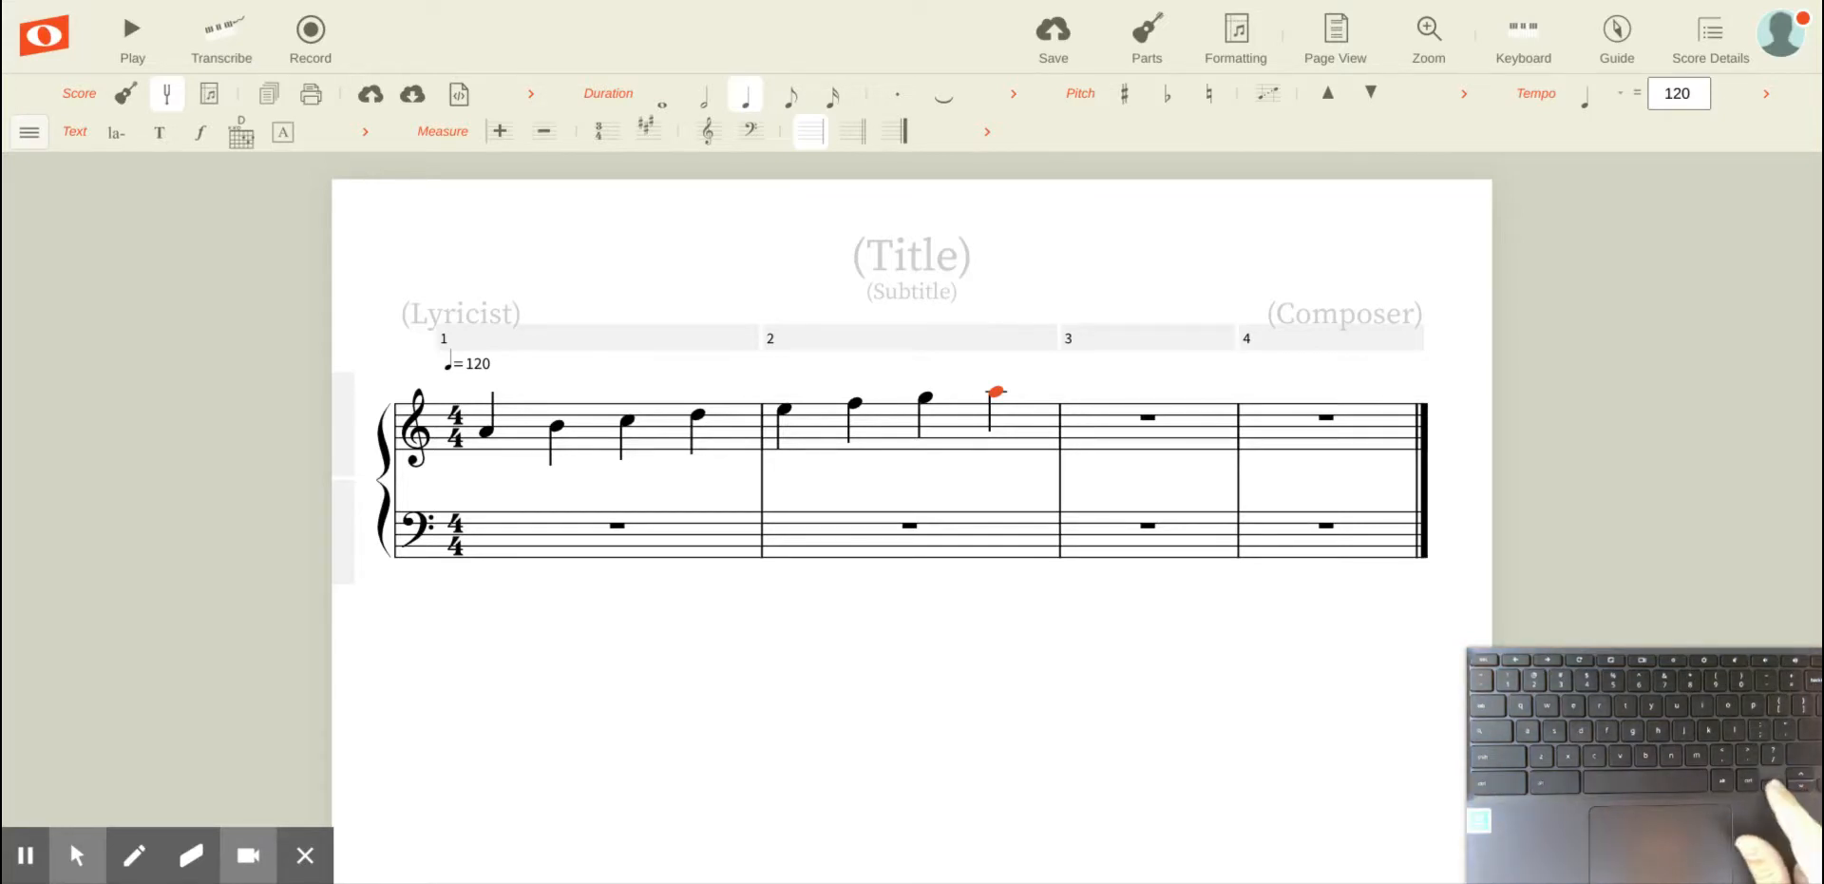
Step: Step back through the notes and lower the F in measure 2 one scale step to E
{"action": "key", "text": "Left"}
{"action": "key", "text": "Left"}
{"action": "key", "text": "Left"}
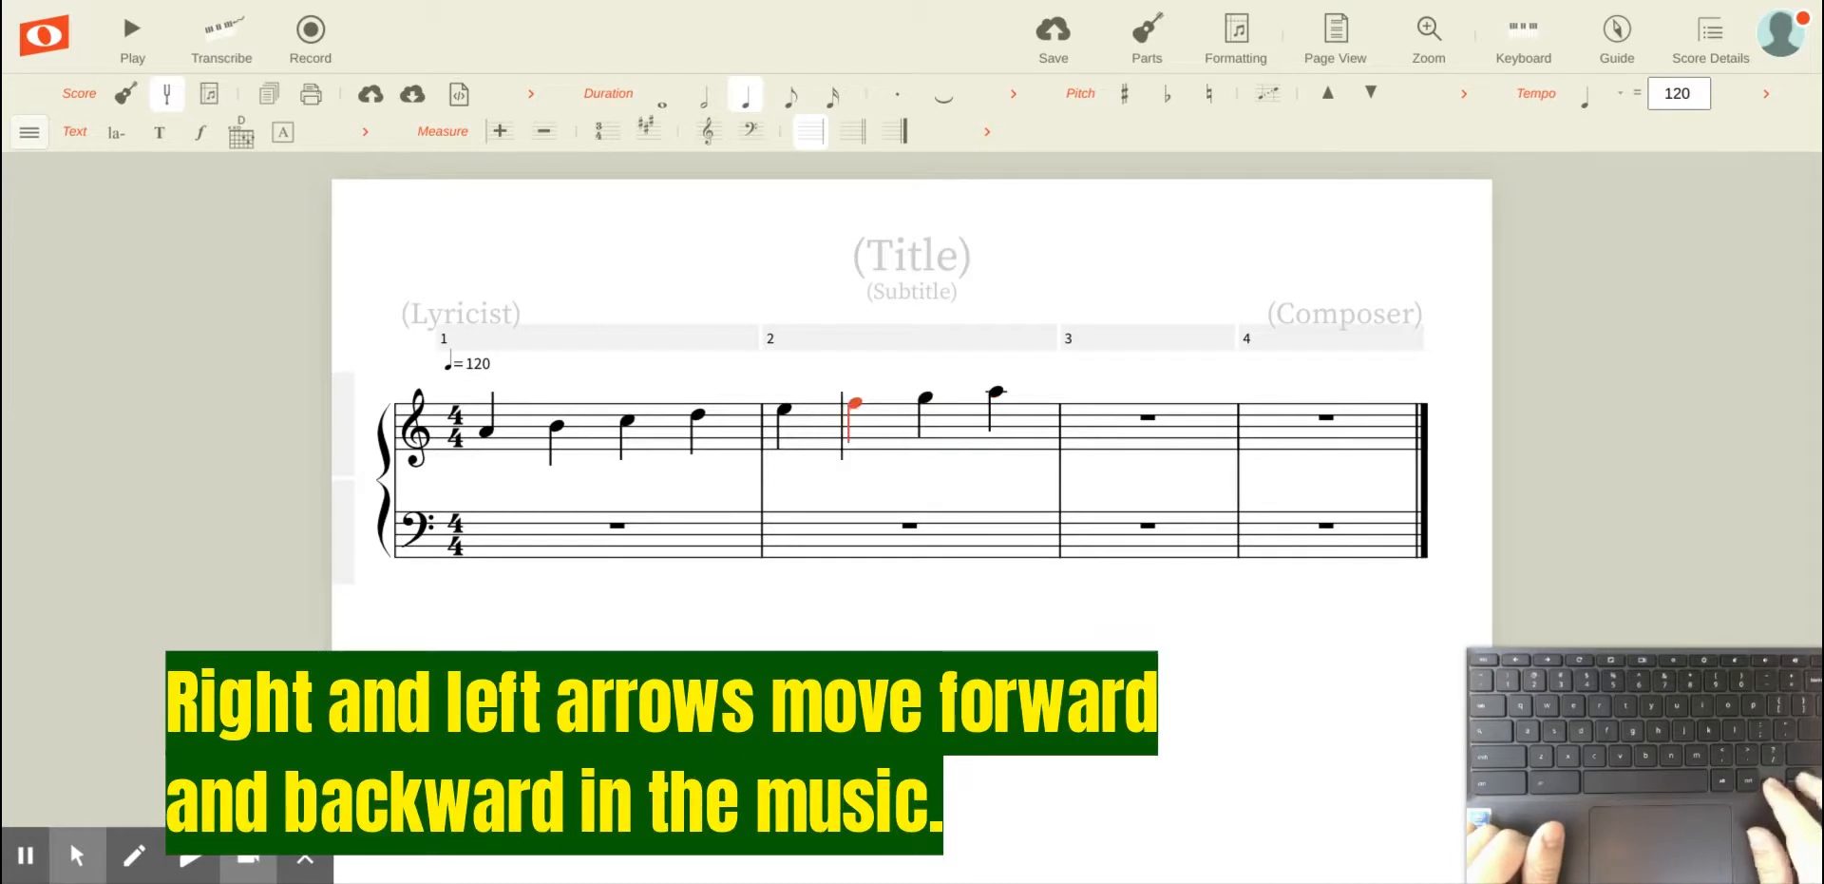
{"action": "key", "text": "Left"}
{"action": "key", "text": "Left"}
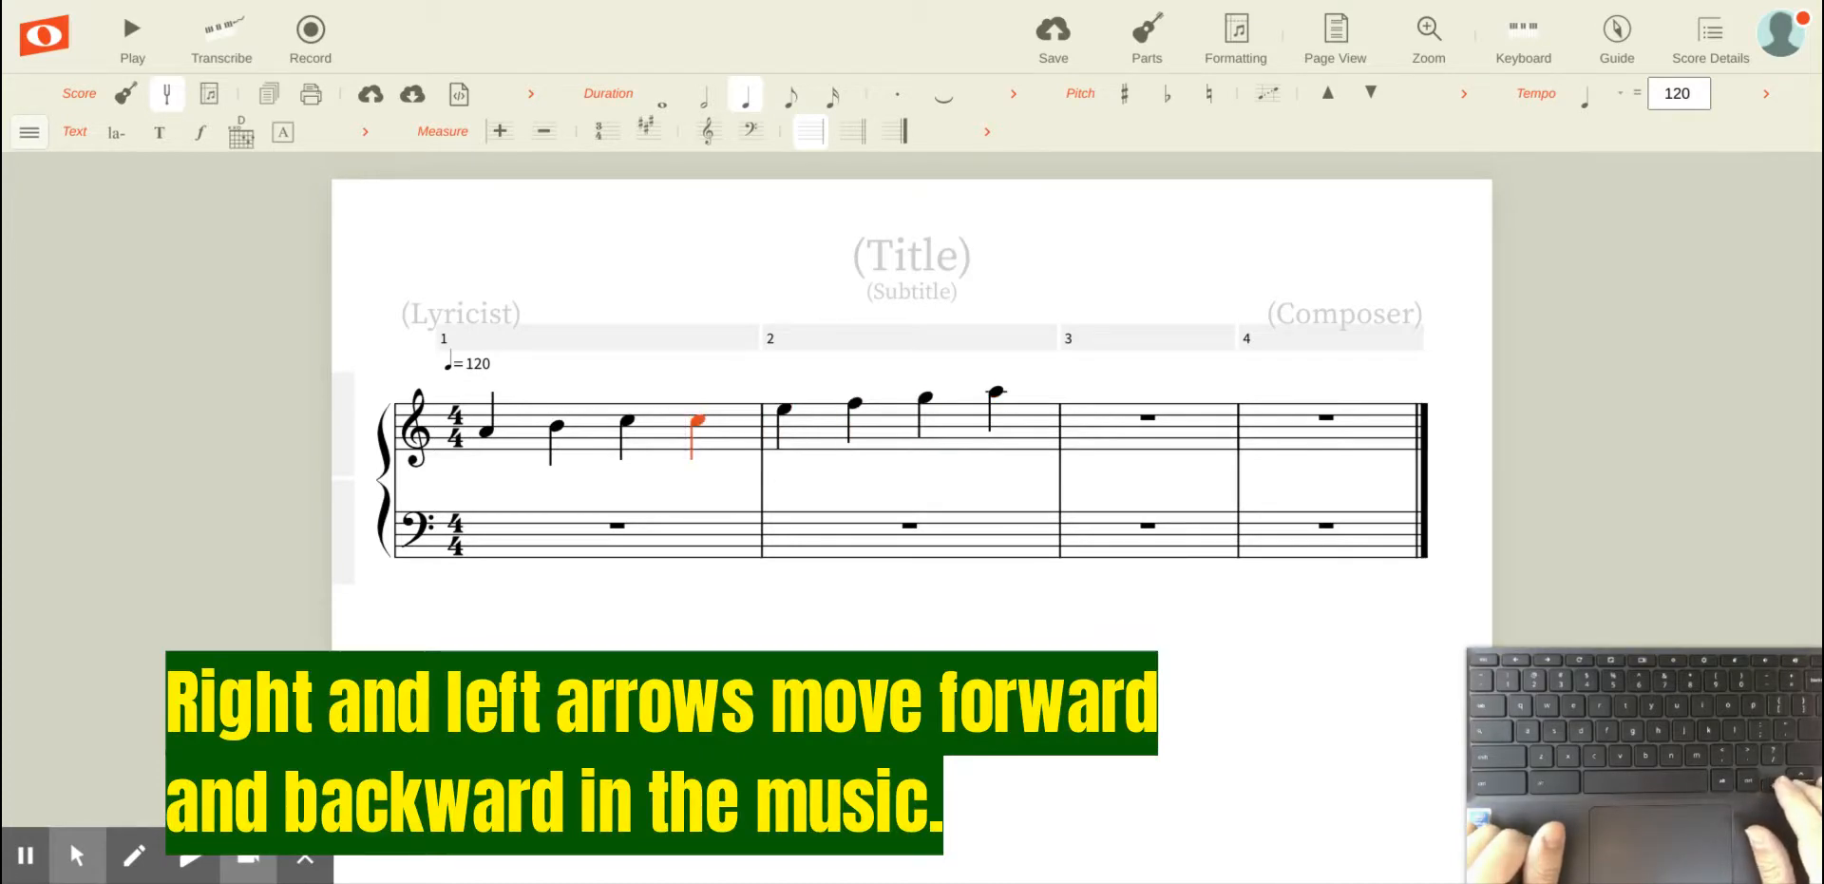
{"action": "key", "text": "Right"}
Step: Lower the last A of measure 2 one scale step, then raise it back
{"action": "key", "text": "Right"}
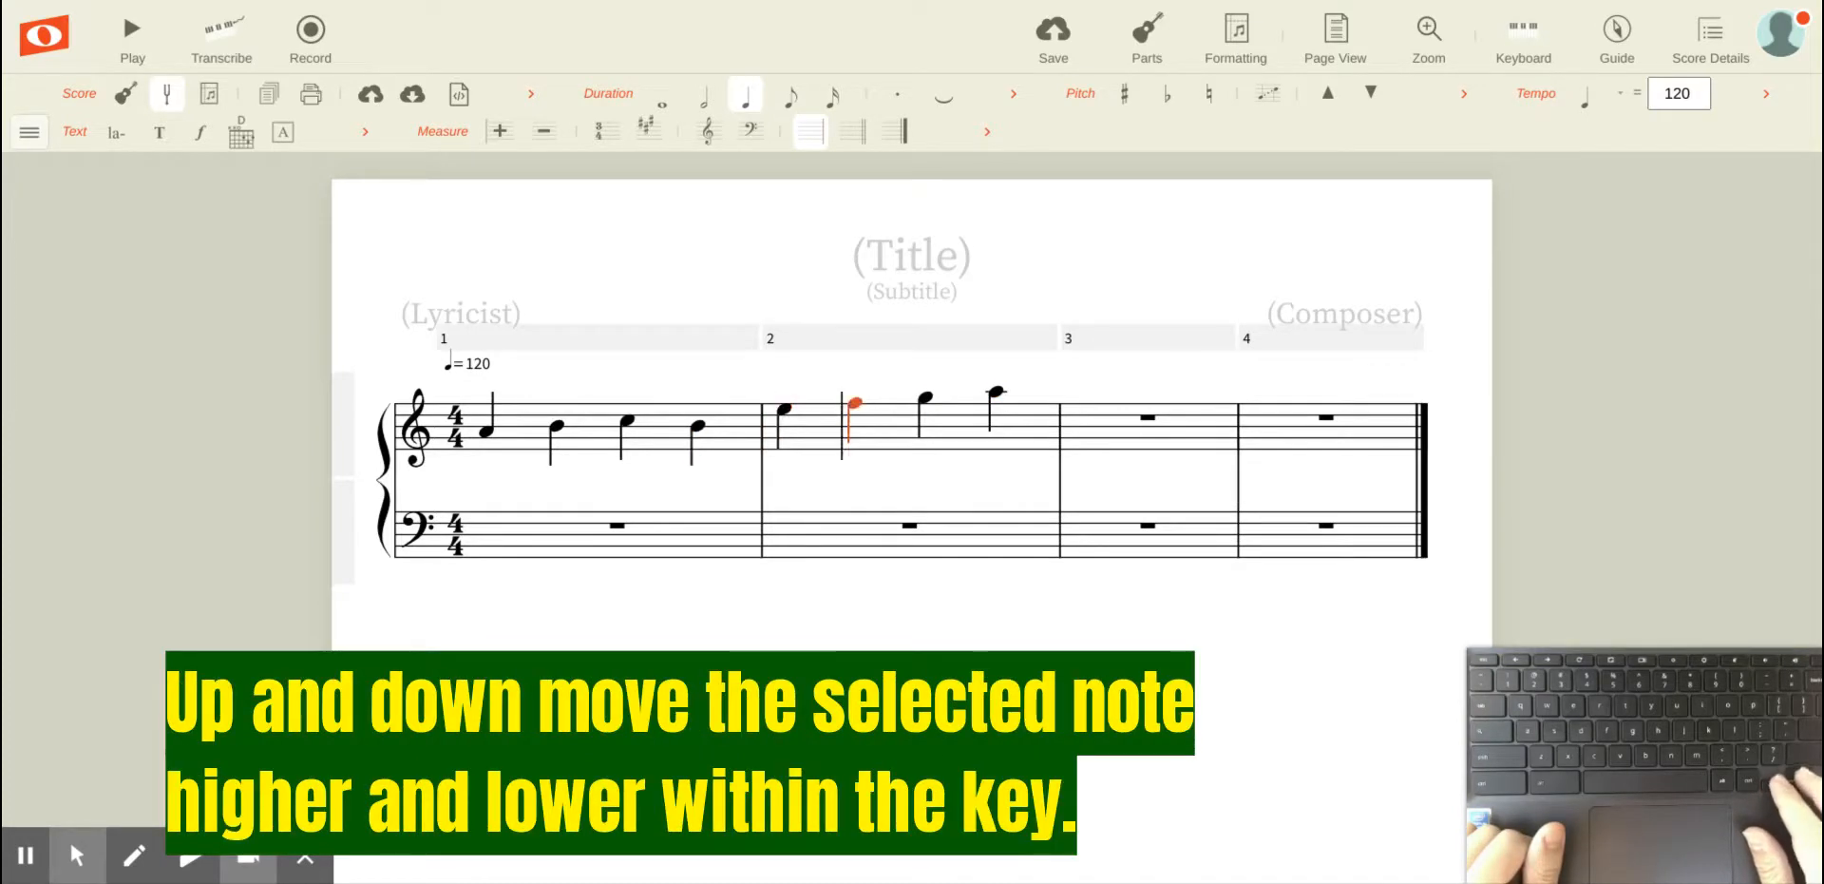
{"action": "key", "text": "Down"}
{"action": "key", "text": "Right"}
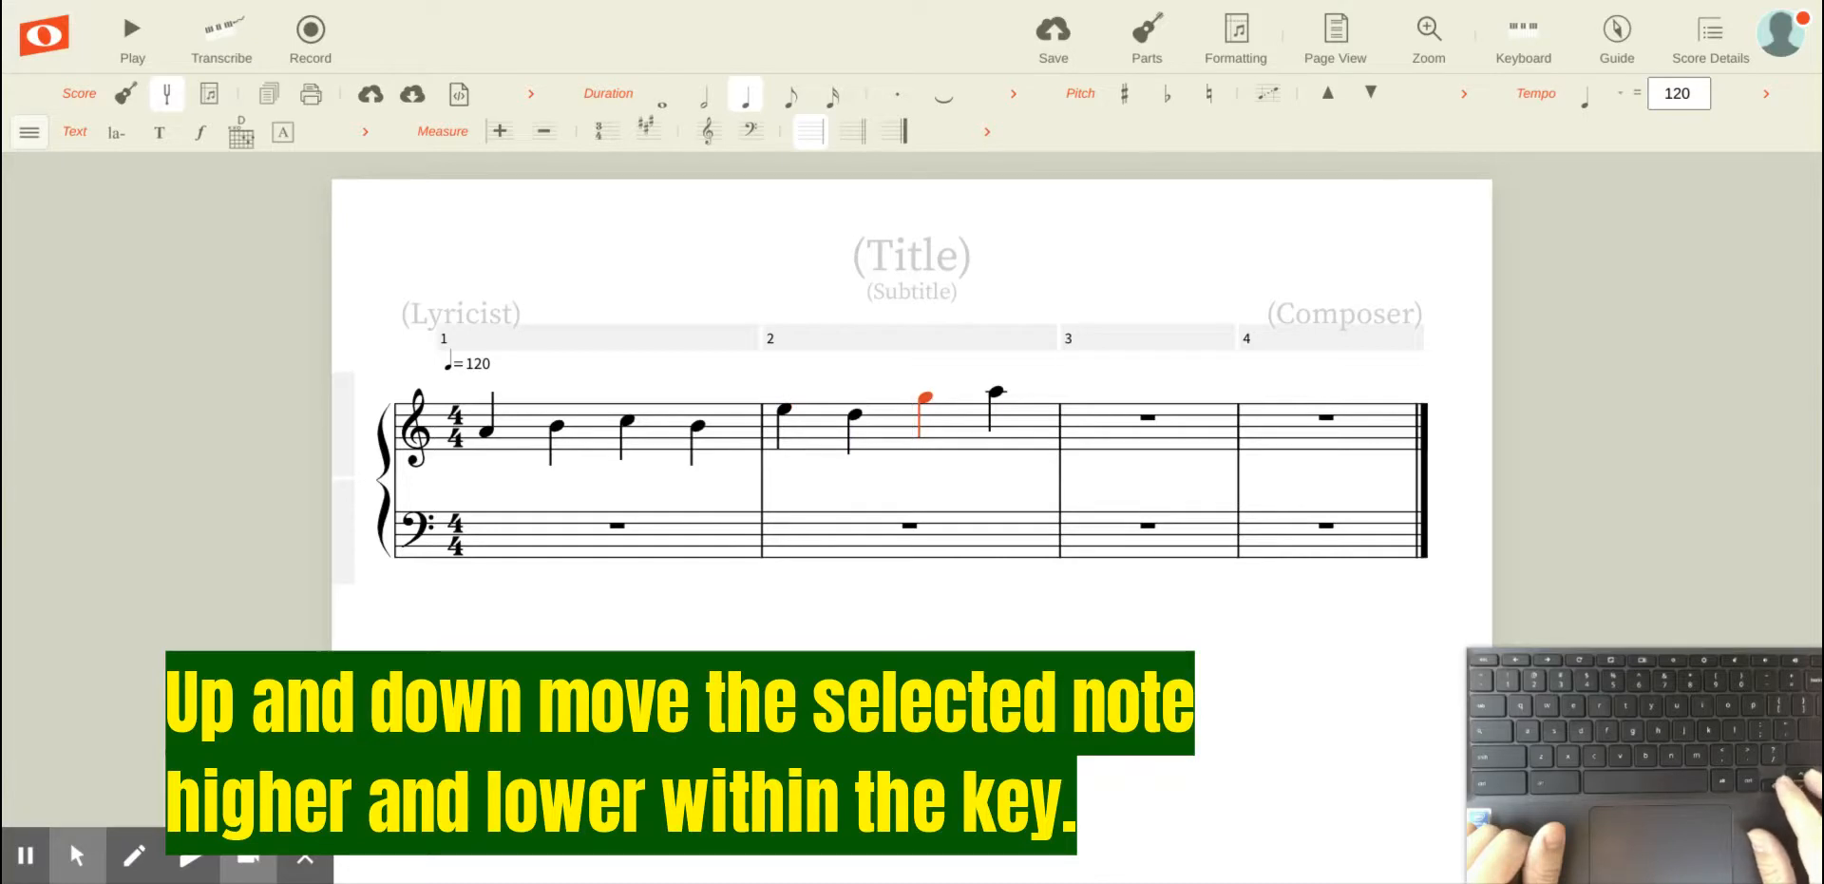
{"action": "key", "text": "Right"}
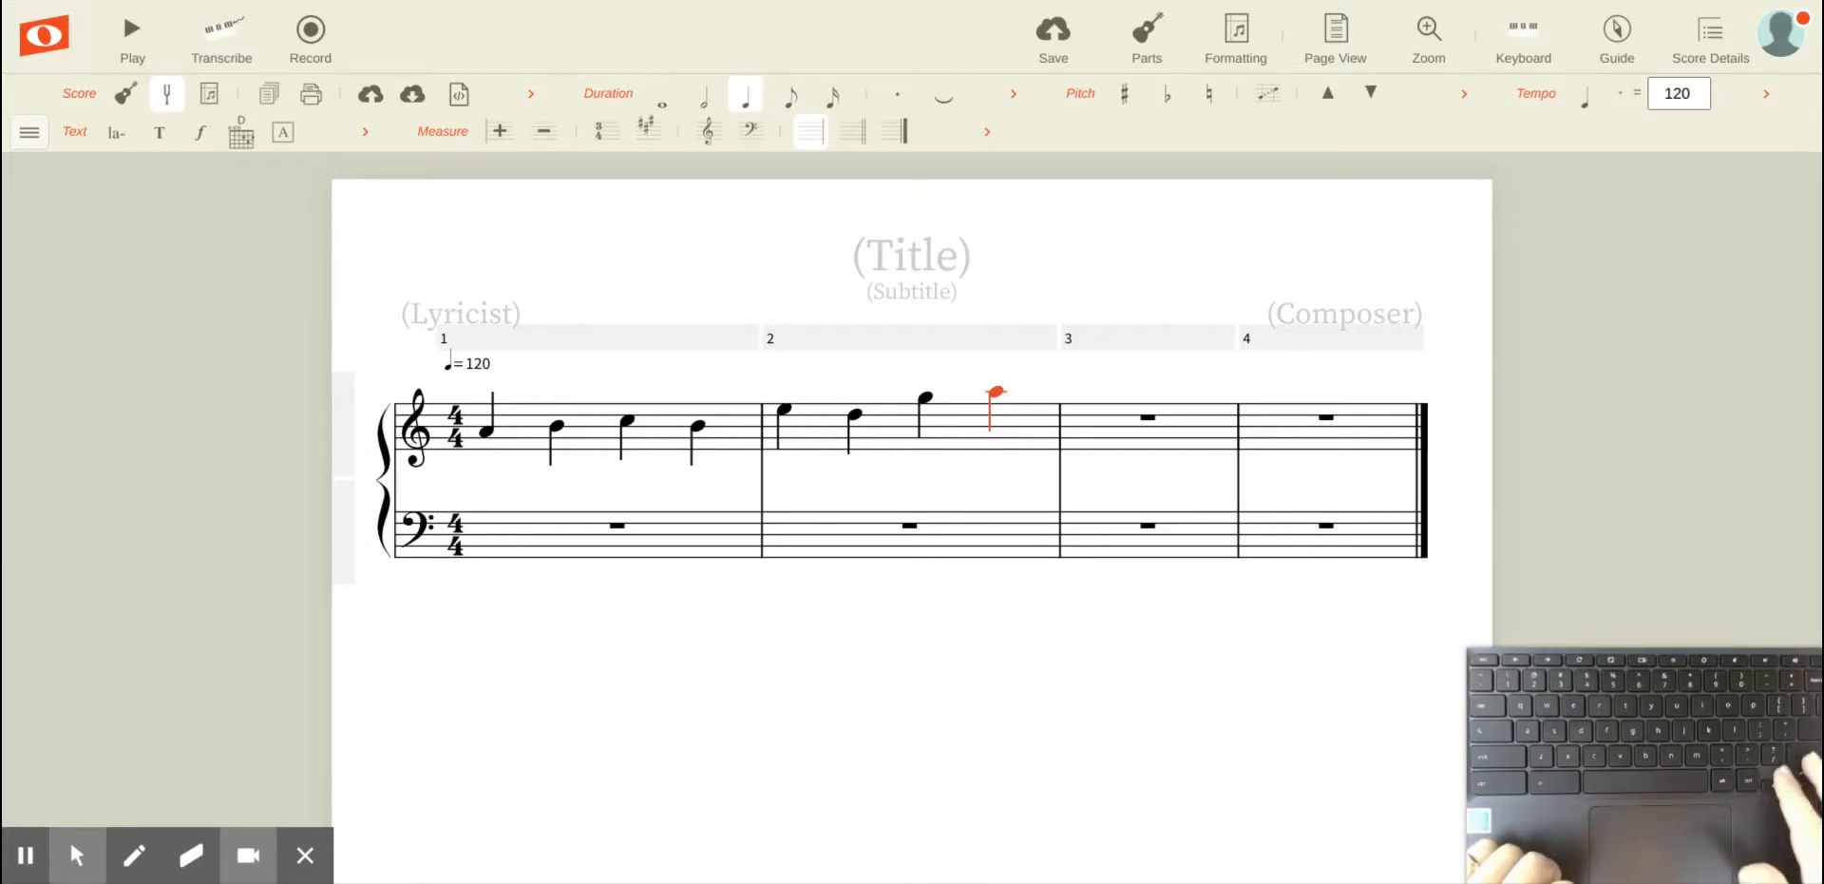
{"action": "key", "text": "Down"}
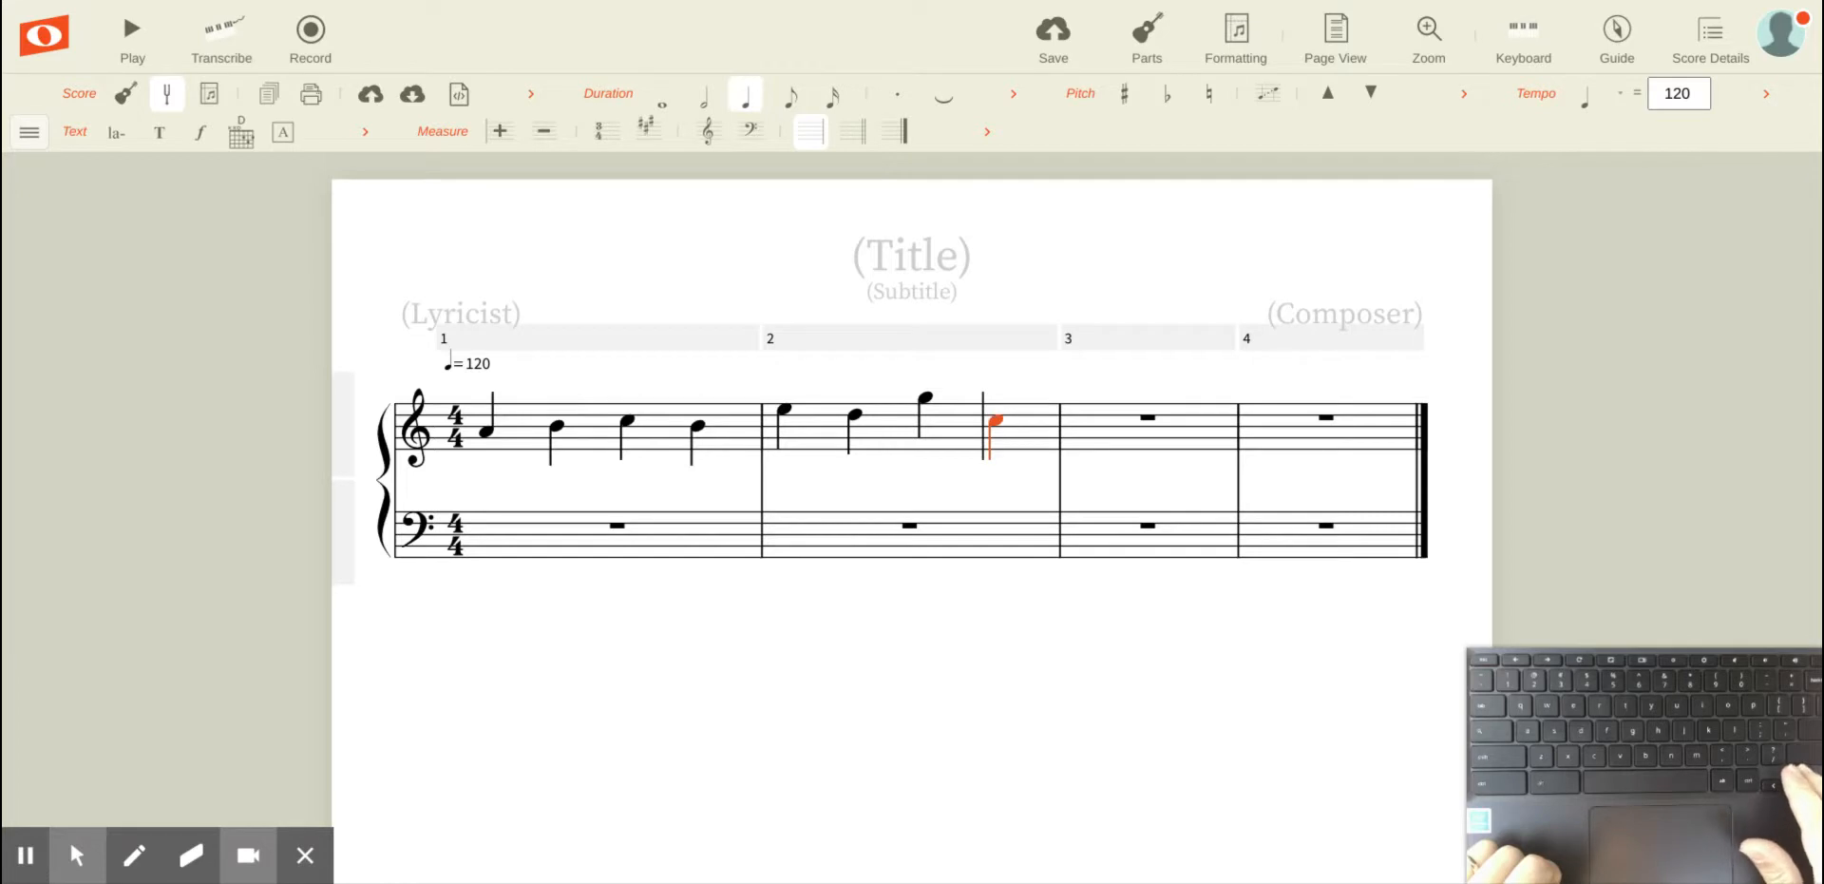
{"action": "key", "text": "Up"}
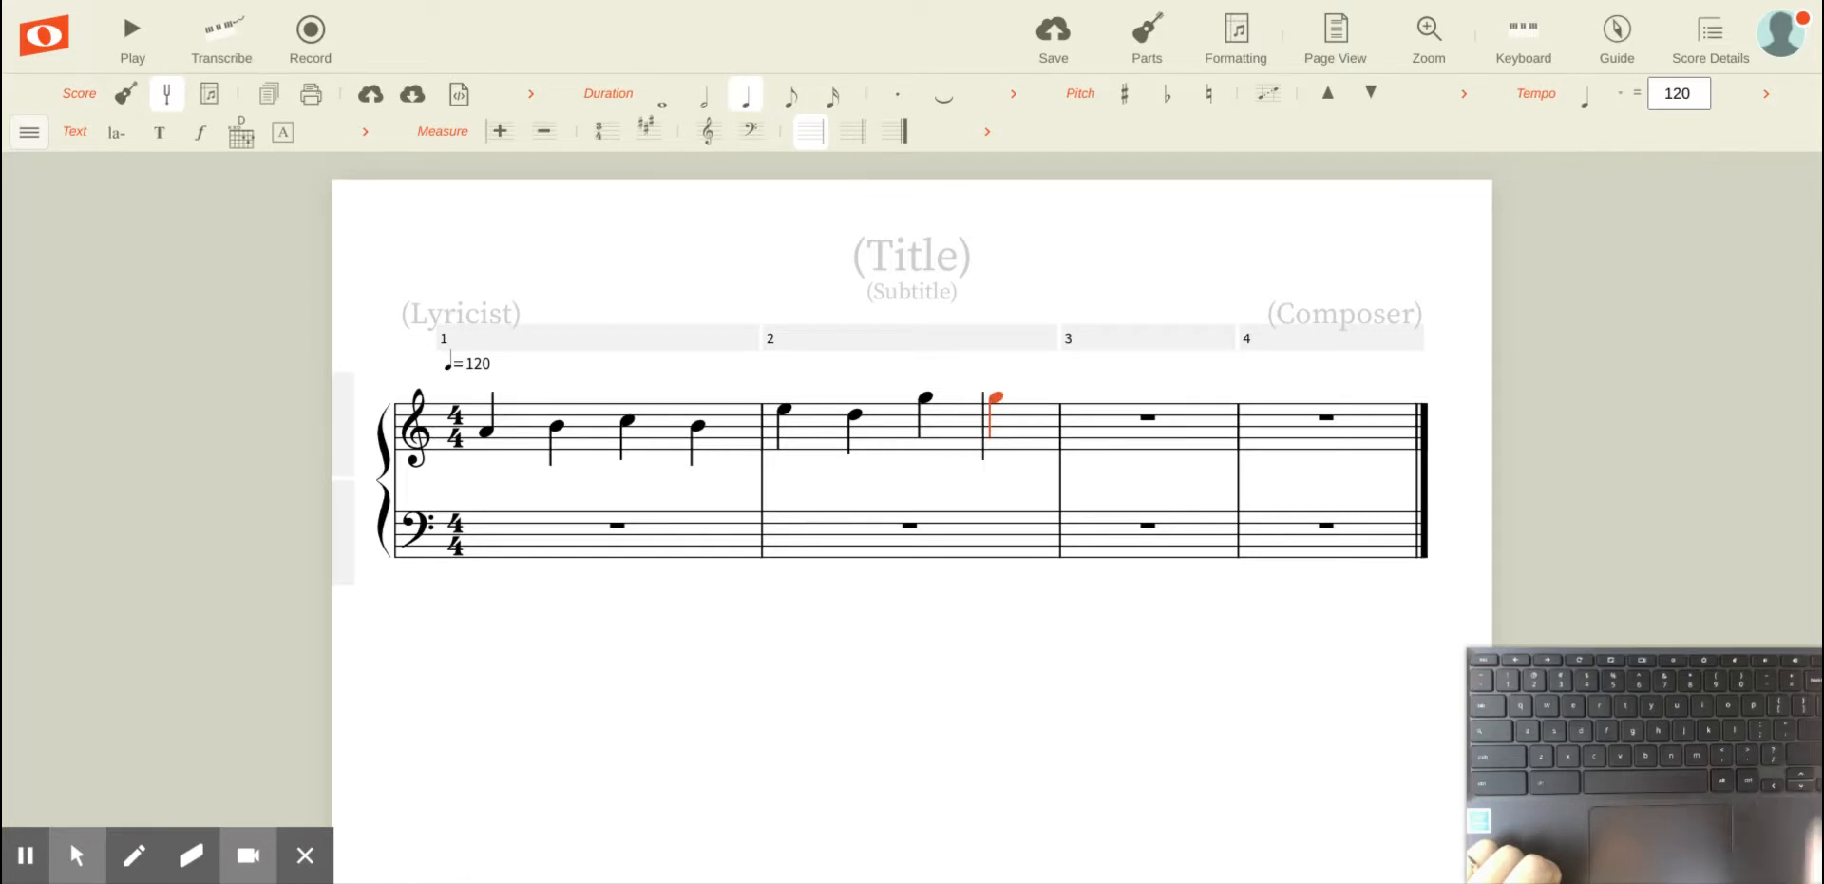
{"action": "key", "text": "Up"}
Step: Move to the G in measure 2 and shift it a semitone up to G sharp, then down to G flat
{"action": "key", "text": "Left"}
{"action": "key", "text": "Left"}
{"action": "key", "text": "Left"}
{"action": "key", "text": "Left"}
{"action": "key", "text": "Left"}
{"action": "key", "text": "Left"}
{"action": "key", "text": "Left"}
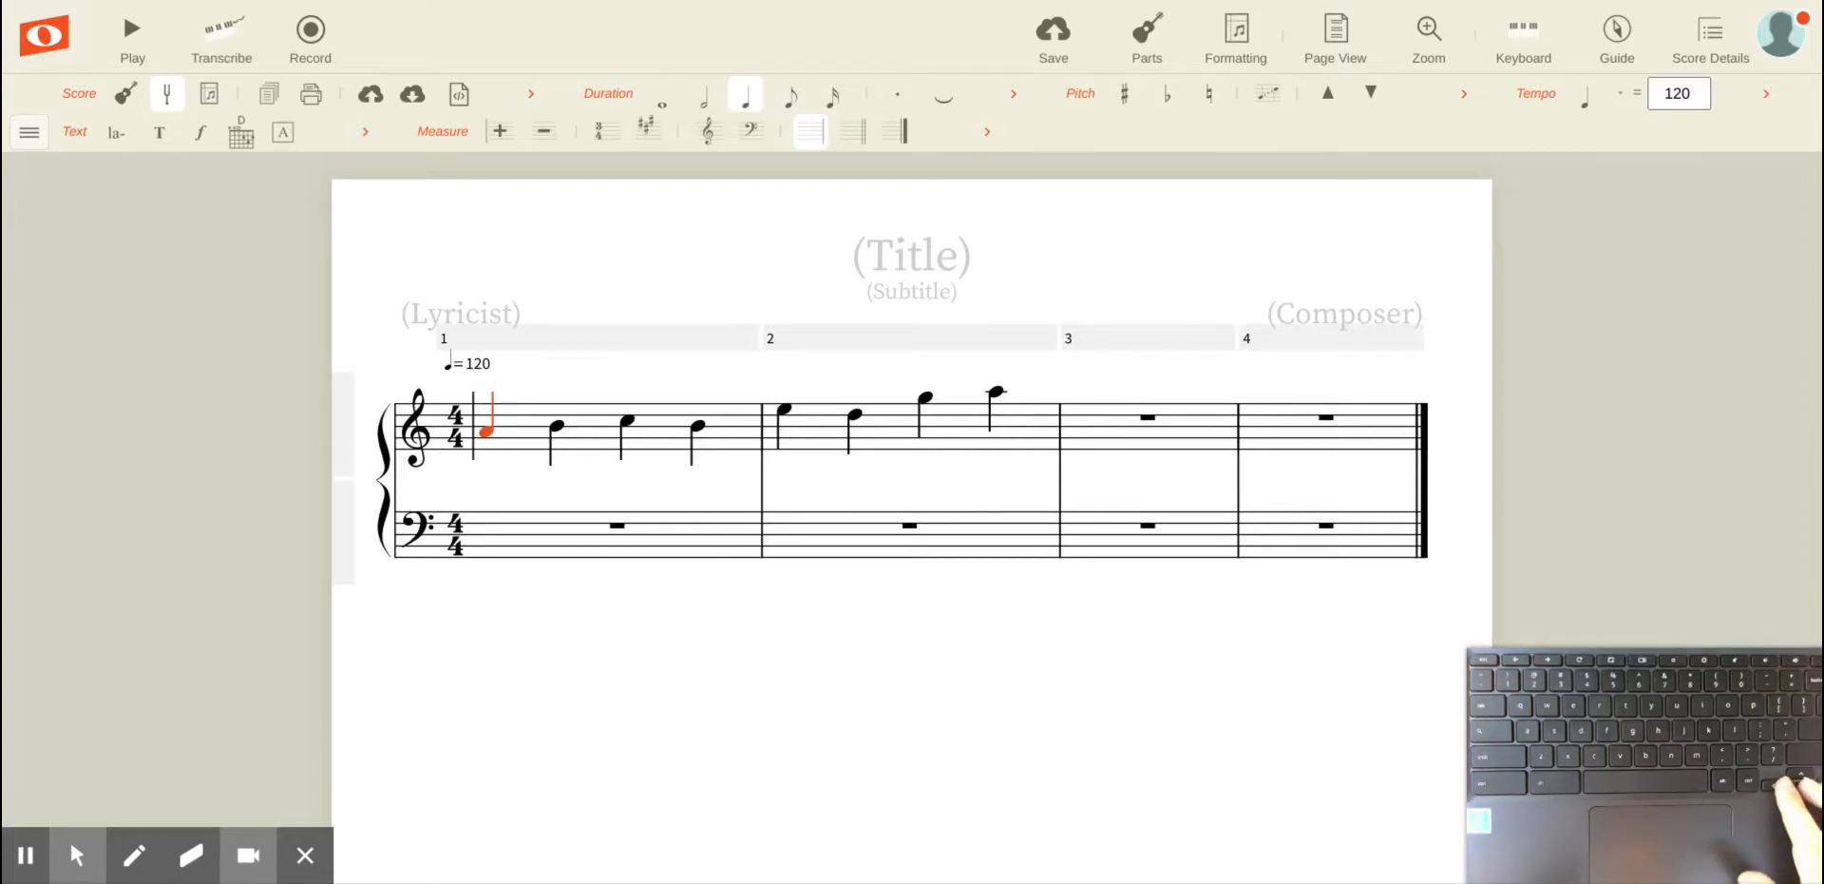
{"action": "key", "text": "Right"}
{"action": "key", "text": "Right"}
{"action": "key", "text": "Right"}
{"action": "key", "text": "Right"}
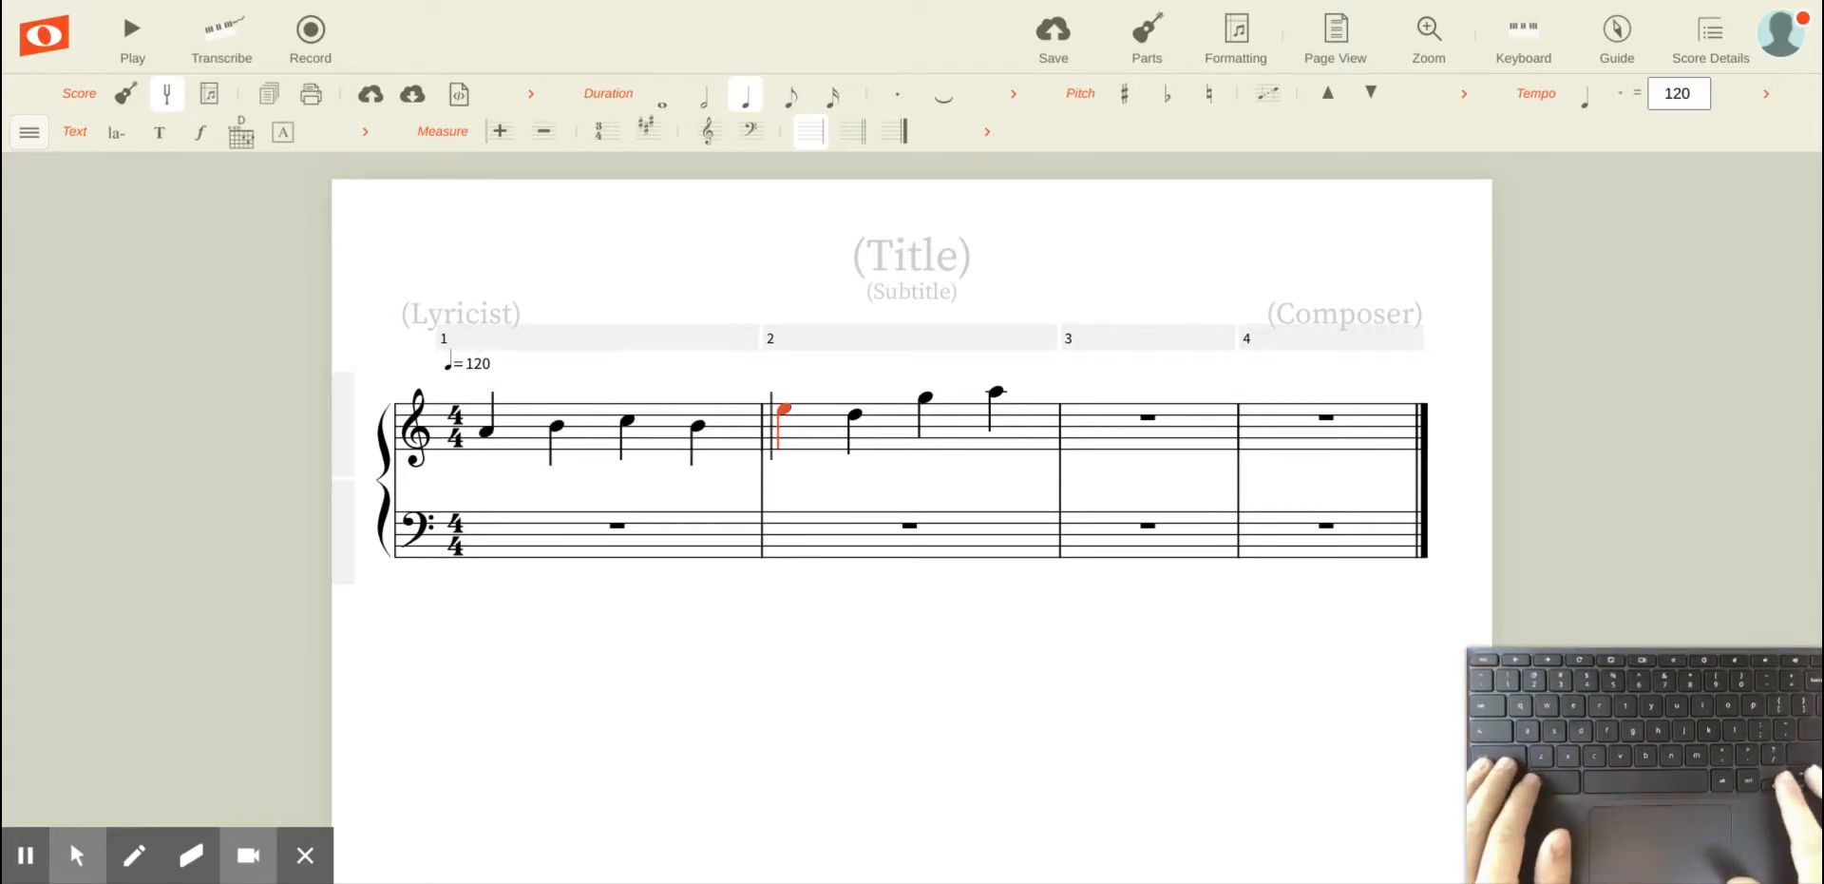
{"action": "key", "text": "Right"}
{"action": "key", "text": "Right"}
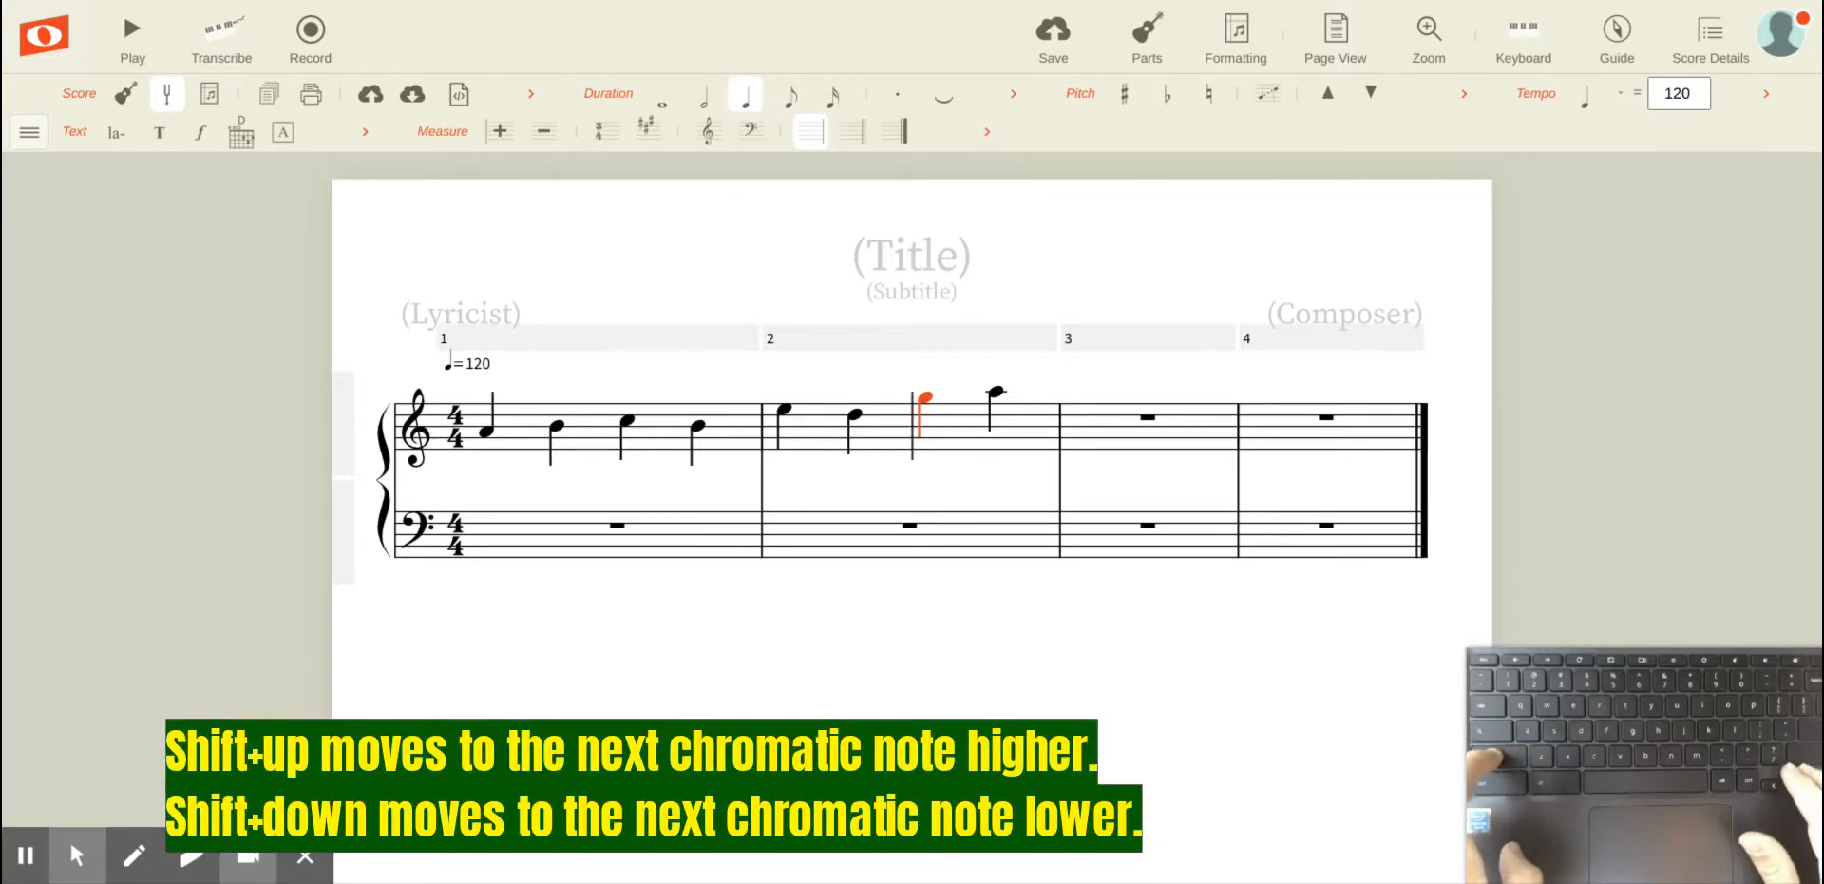
{"action": "key", "text": "shift+Up"}
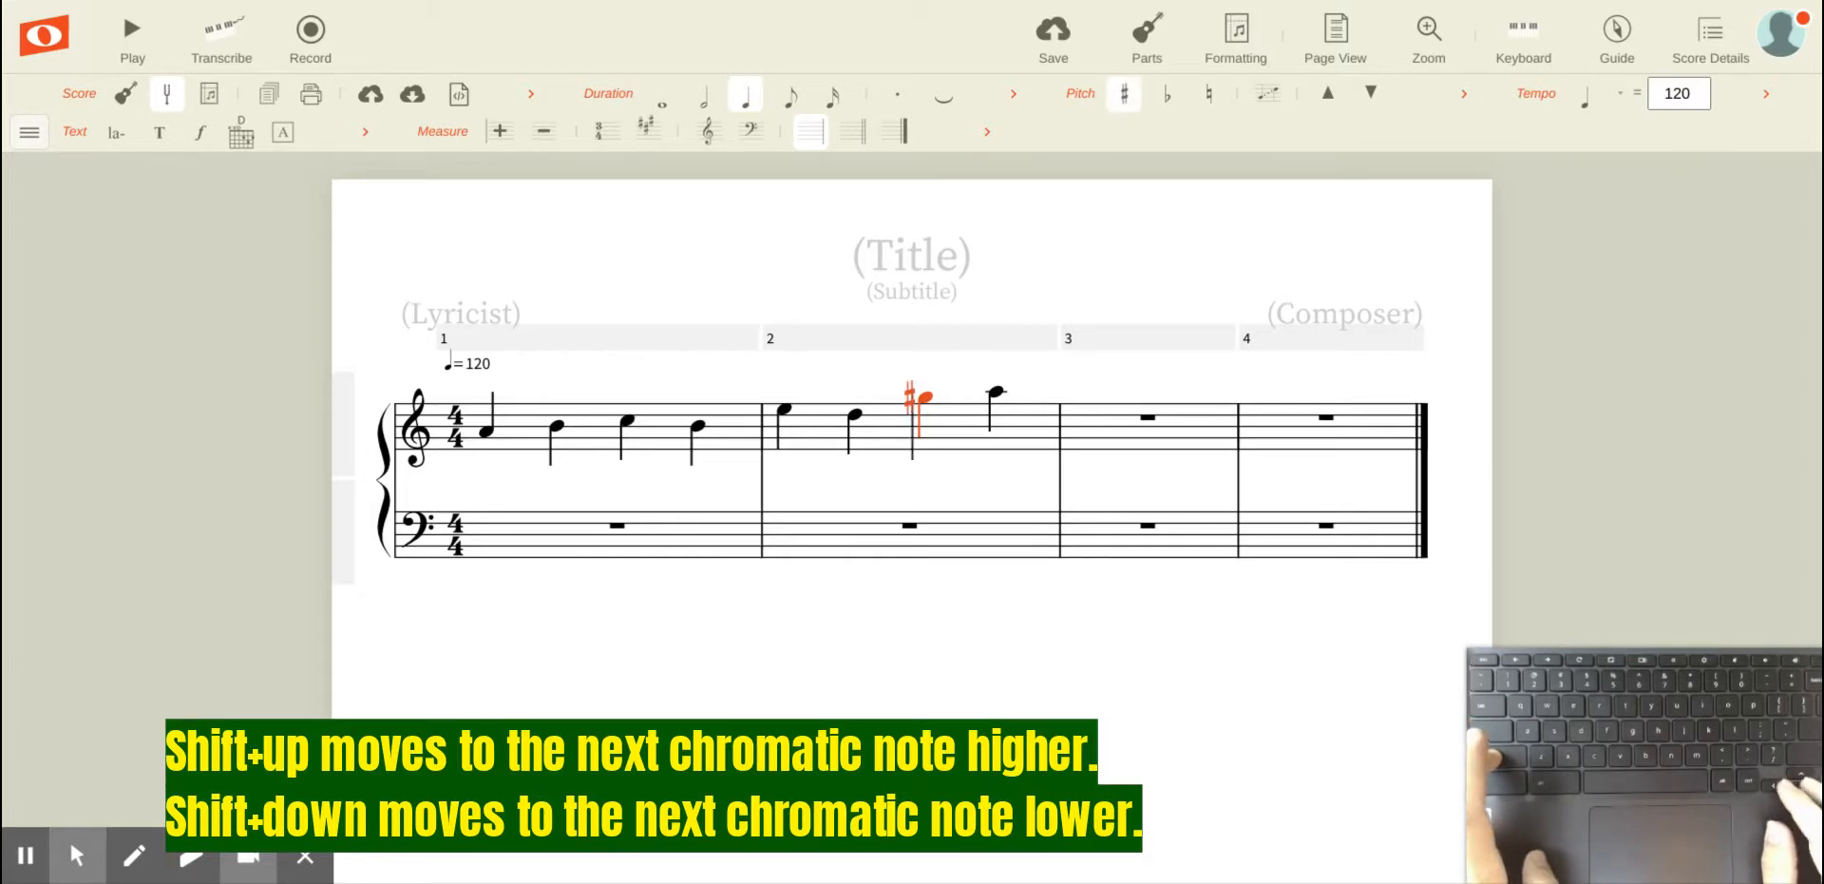
{"action": "key", "text": "shift+Down"}
{"action": "key", "text": "shift+Down"}
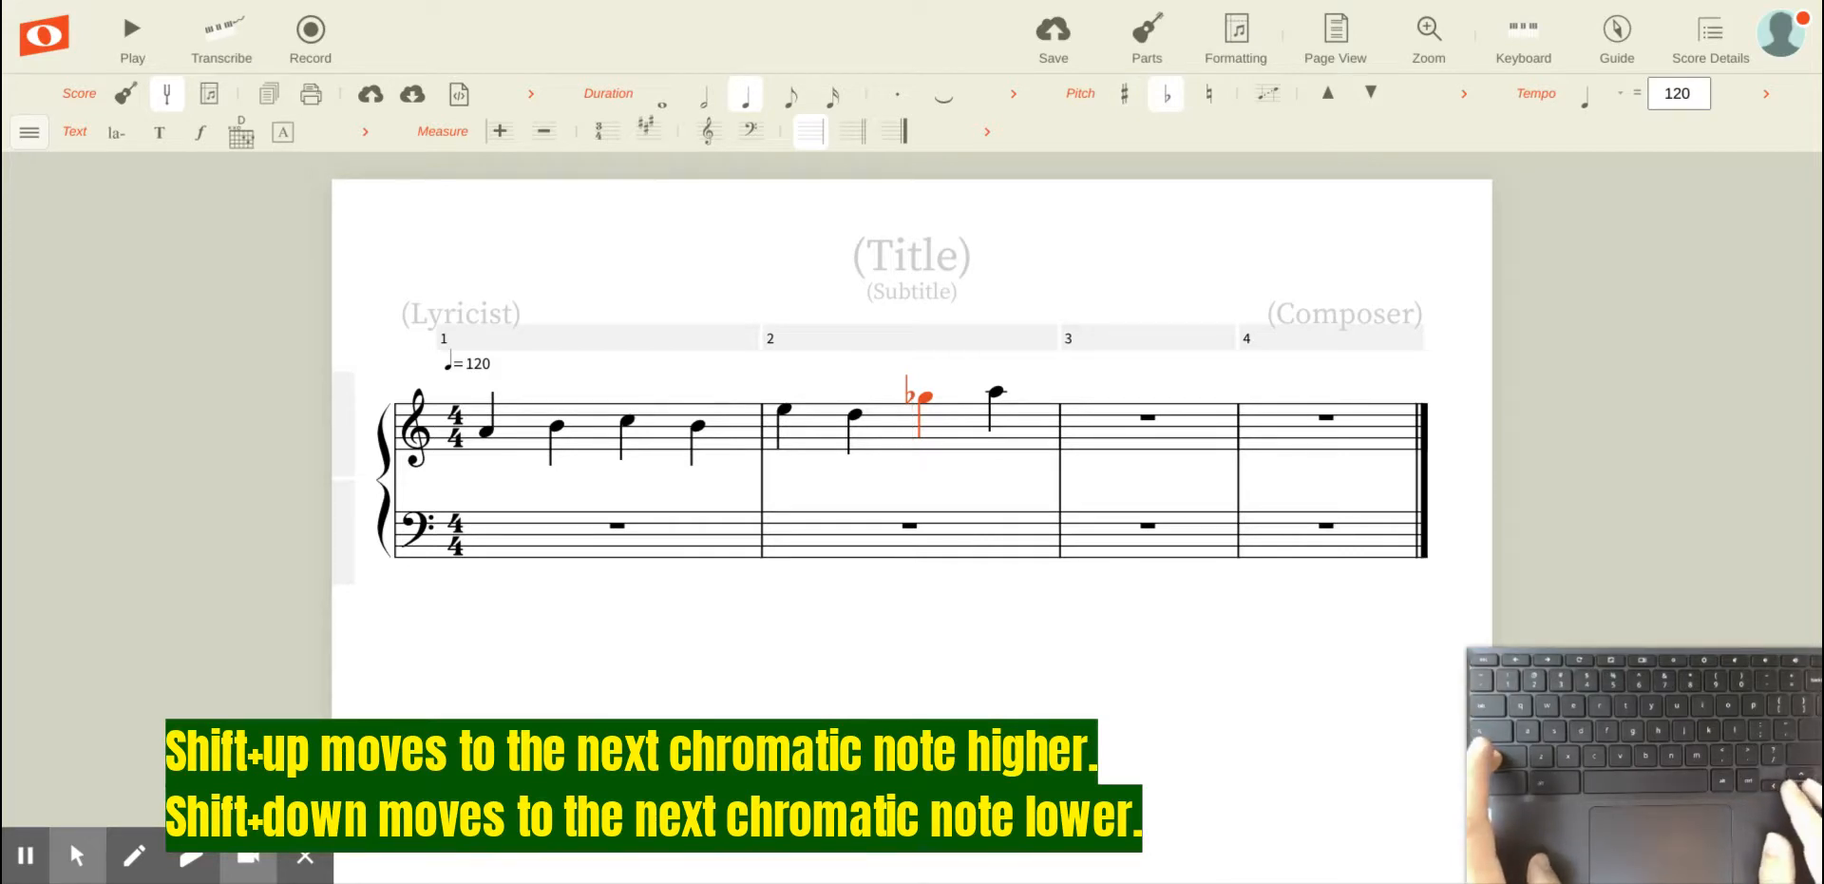
Step: Shift the same note further down by semitones, then back up to G natural
{"action": "key", "text": "shift+Down"}
{"action": "key", "text": "shift+Down"}
{"action": "key", "text": "shift+Down"}
{"action": "key", "text": "shift+Down"}
{"action": "key", "text": "shift+Down"}
{"action": "key", "text": "shift+Down"}
{"action": "key", "text": "shift+Down"}
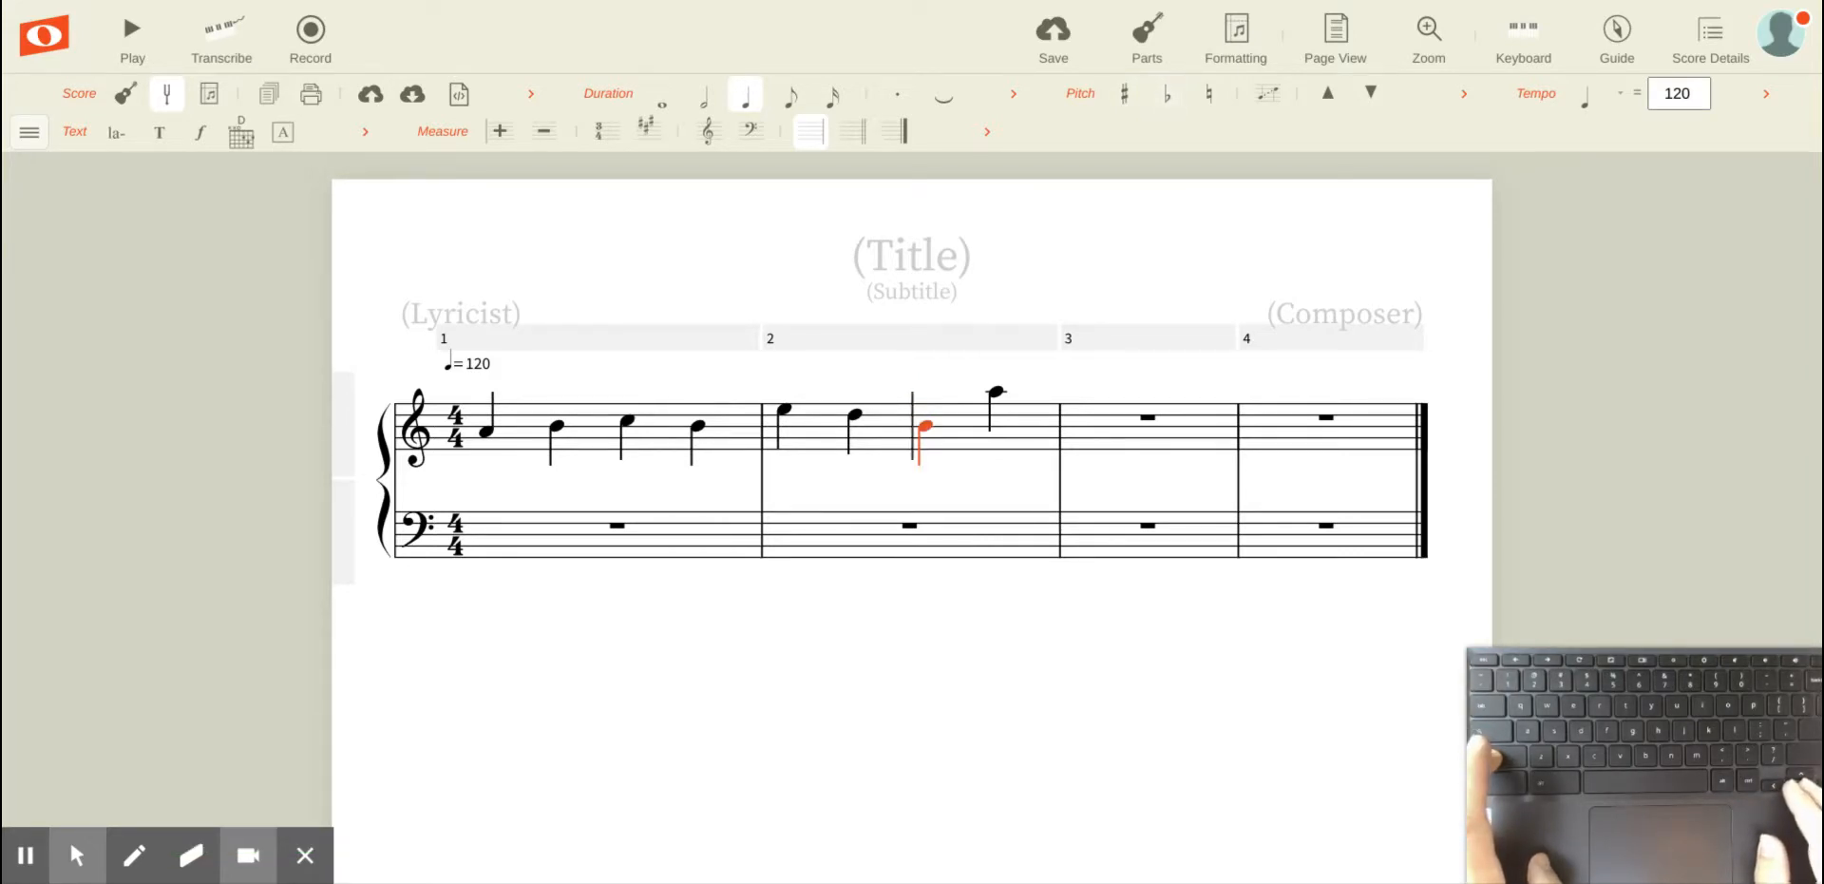
{"action": "key", "text": "shift+Up"}
{"action": "key", "text": "shift+Up"}
{"action": "key", "text": "shift+Up"}
{"action": "key", "text": "shift+Up"}
{"action": "key", "text": "shift+Up"}
{"action": "key", "text": "shift+Up"}
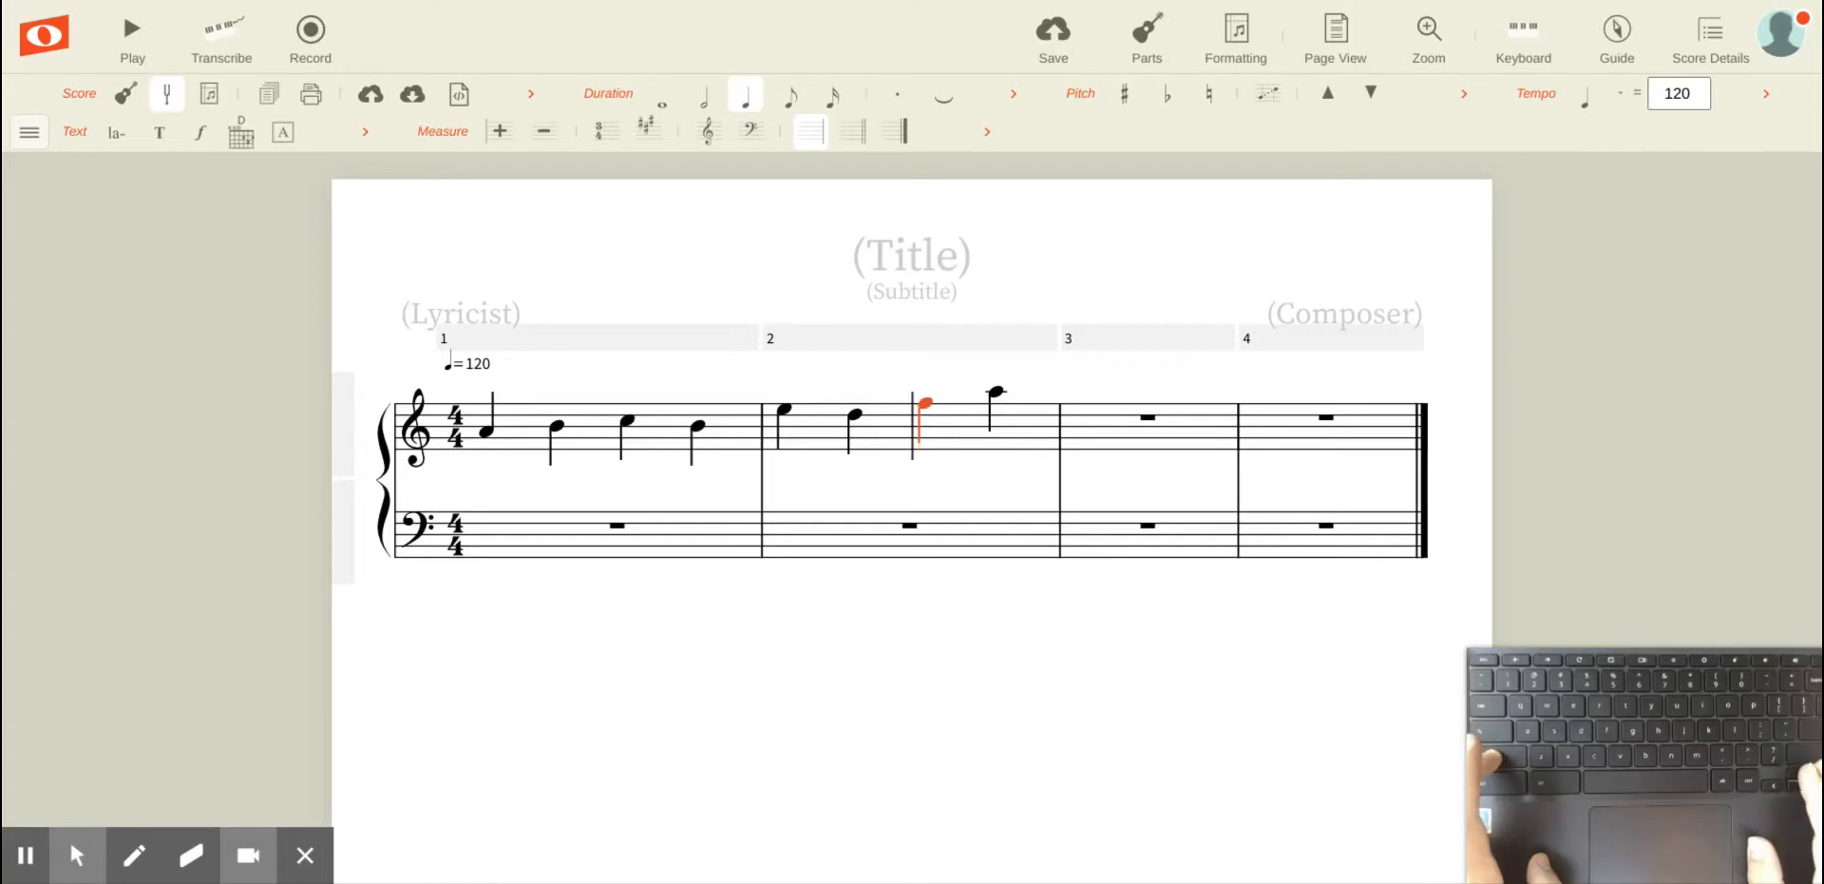
{"action": "key", "text": "shift+Up"}
{"action": "key", "text": "shift+Up"}
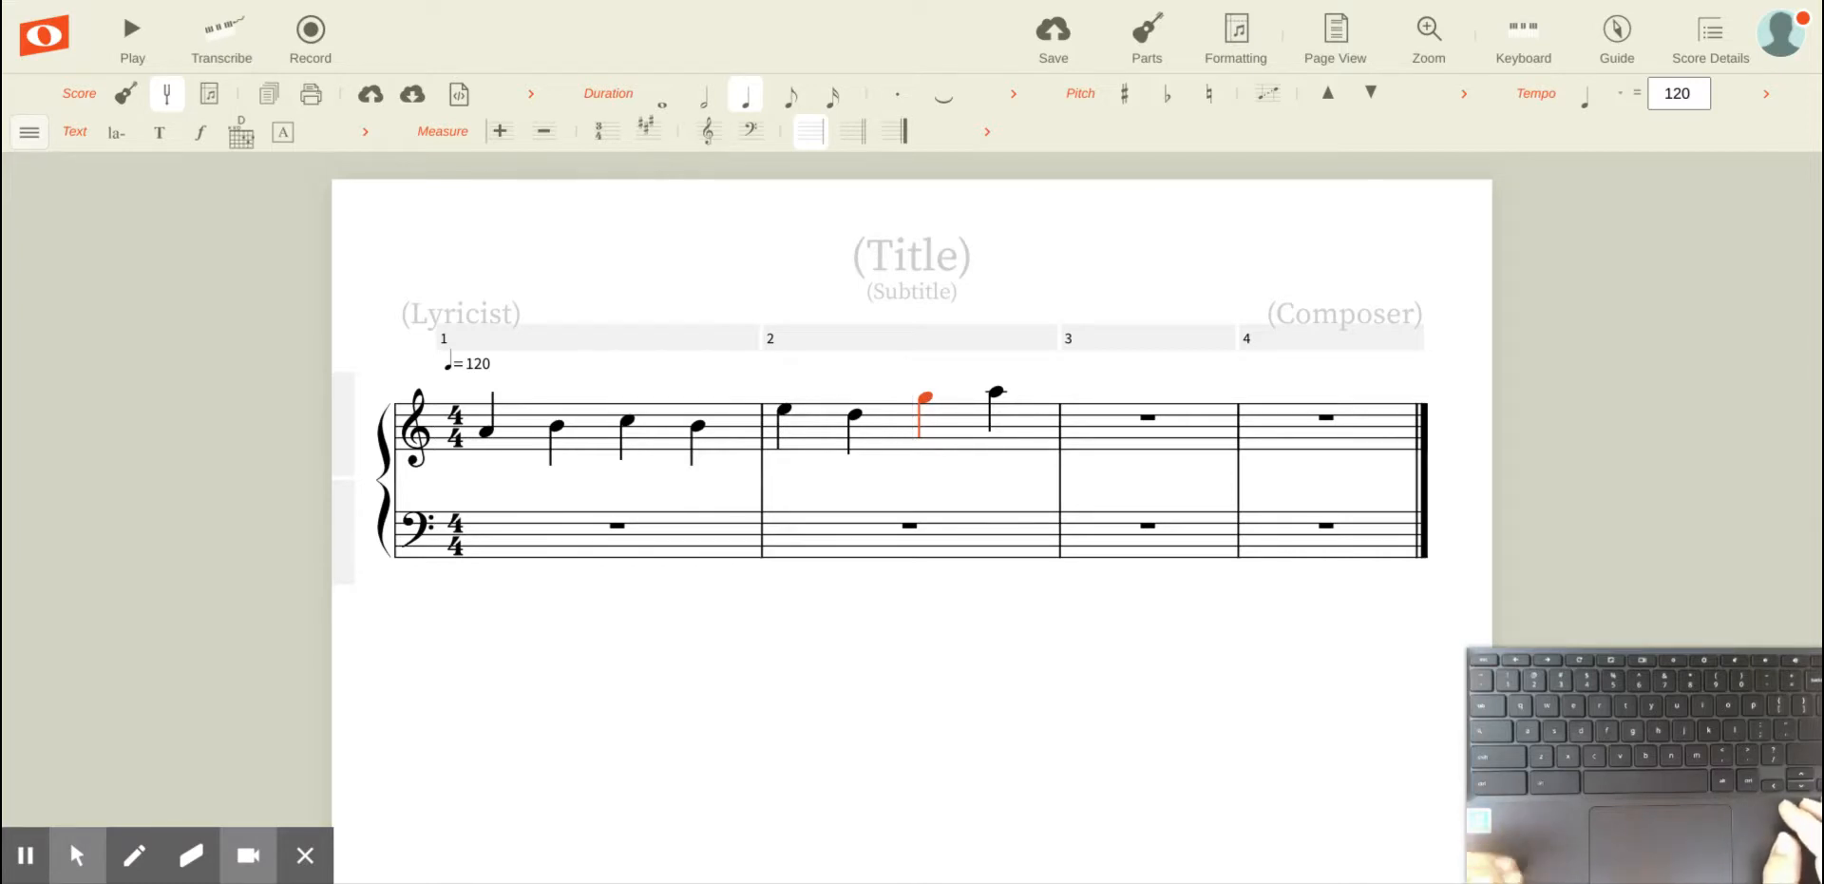
Step: Move to the rest in measure 3 and enter an A quarter note there
{"action": "key", "text": "Right"}
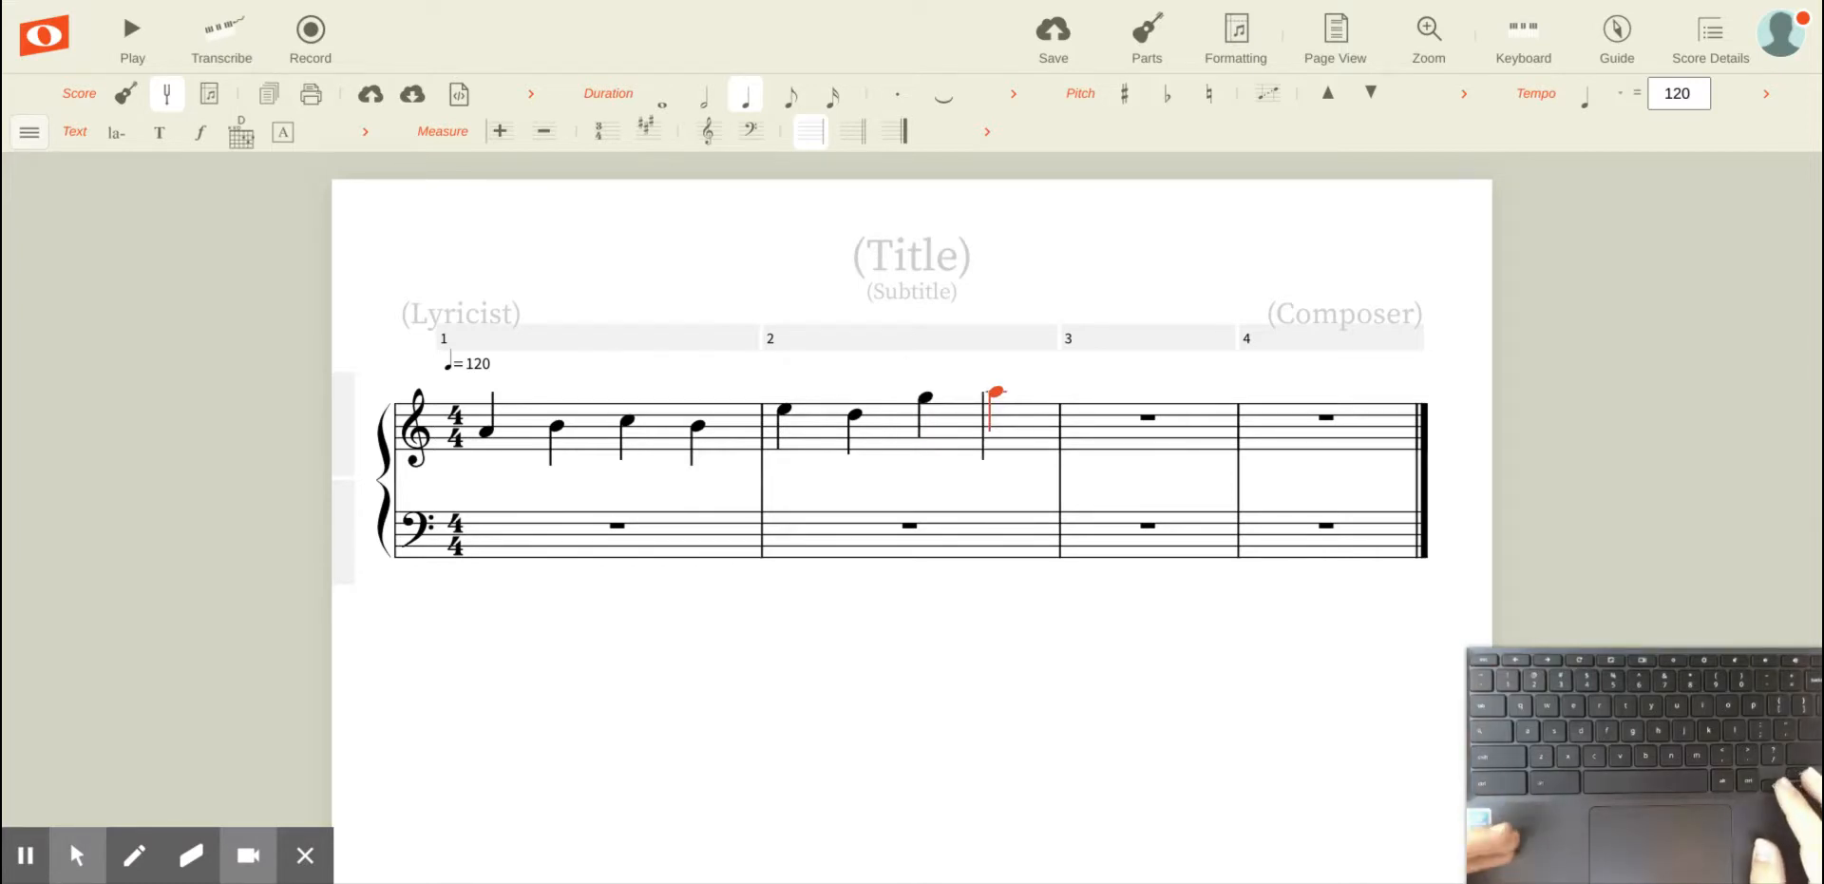
{"action": "key", "text": "Right"}
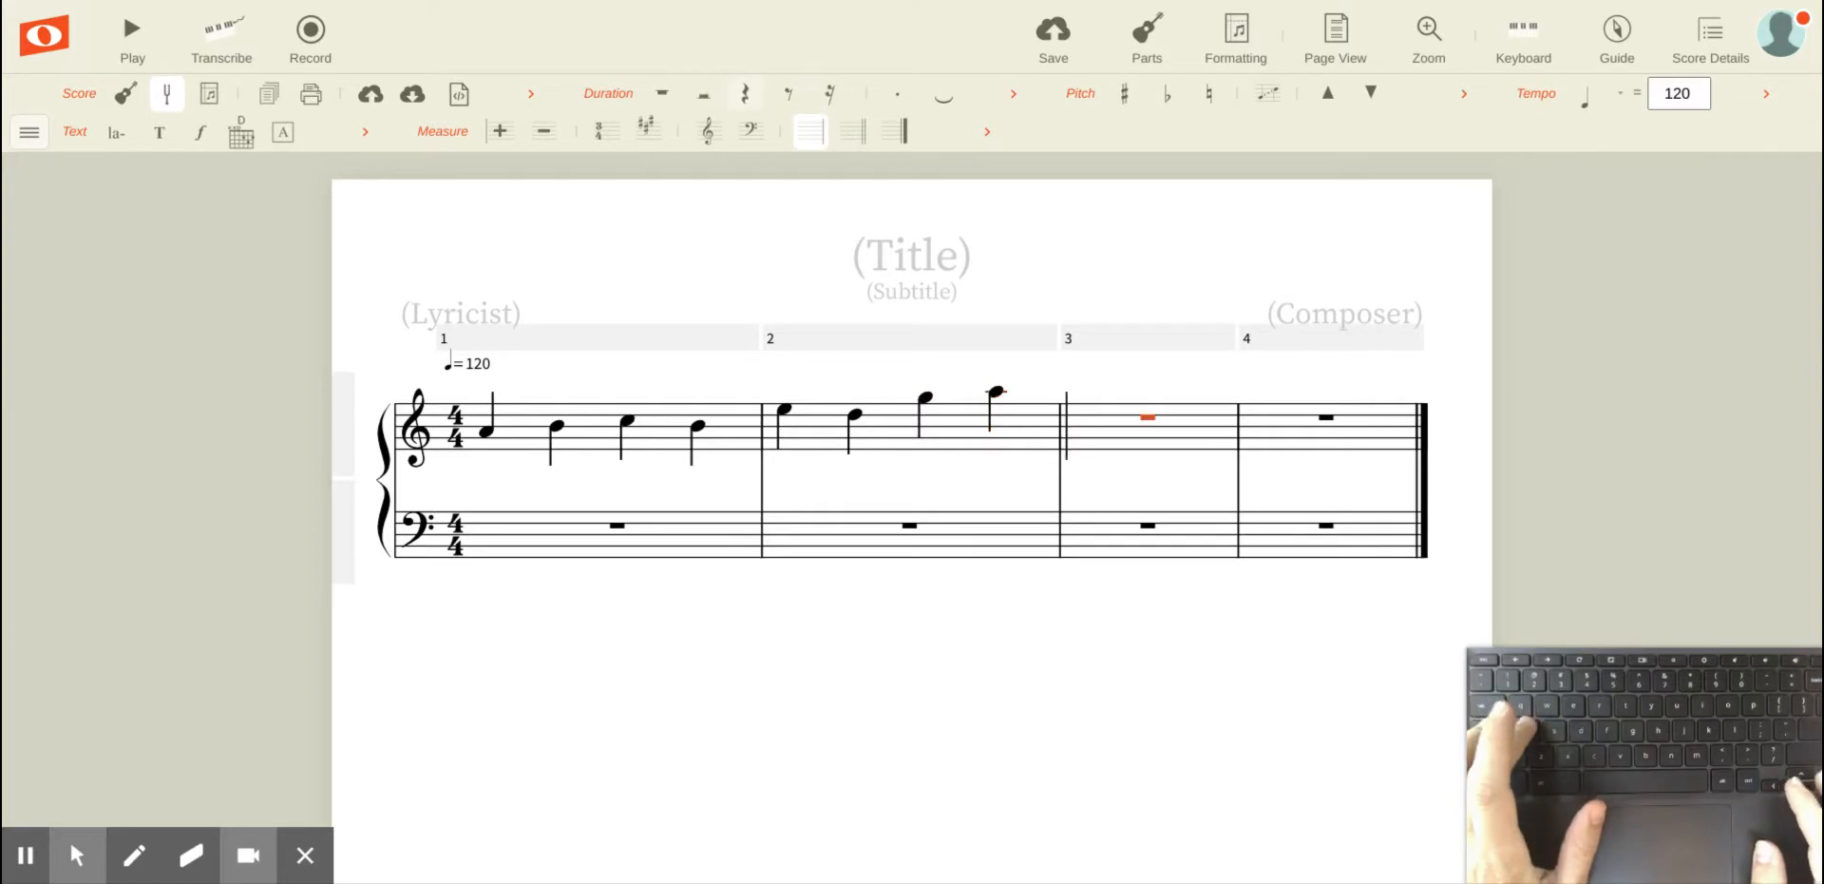
{"action": "key", "text": "a"}
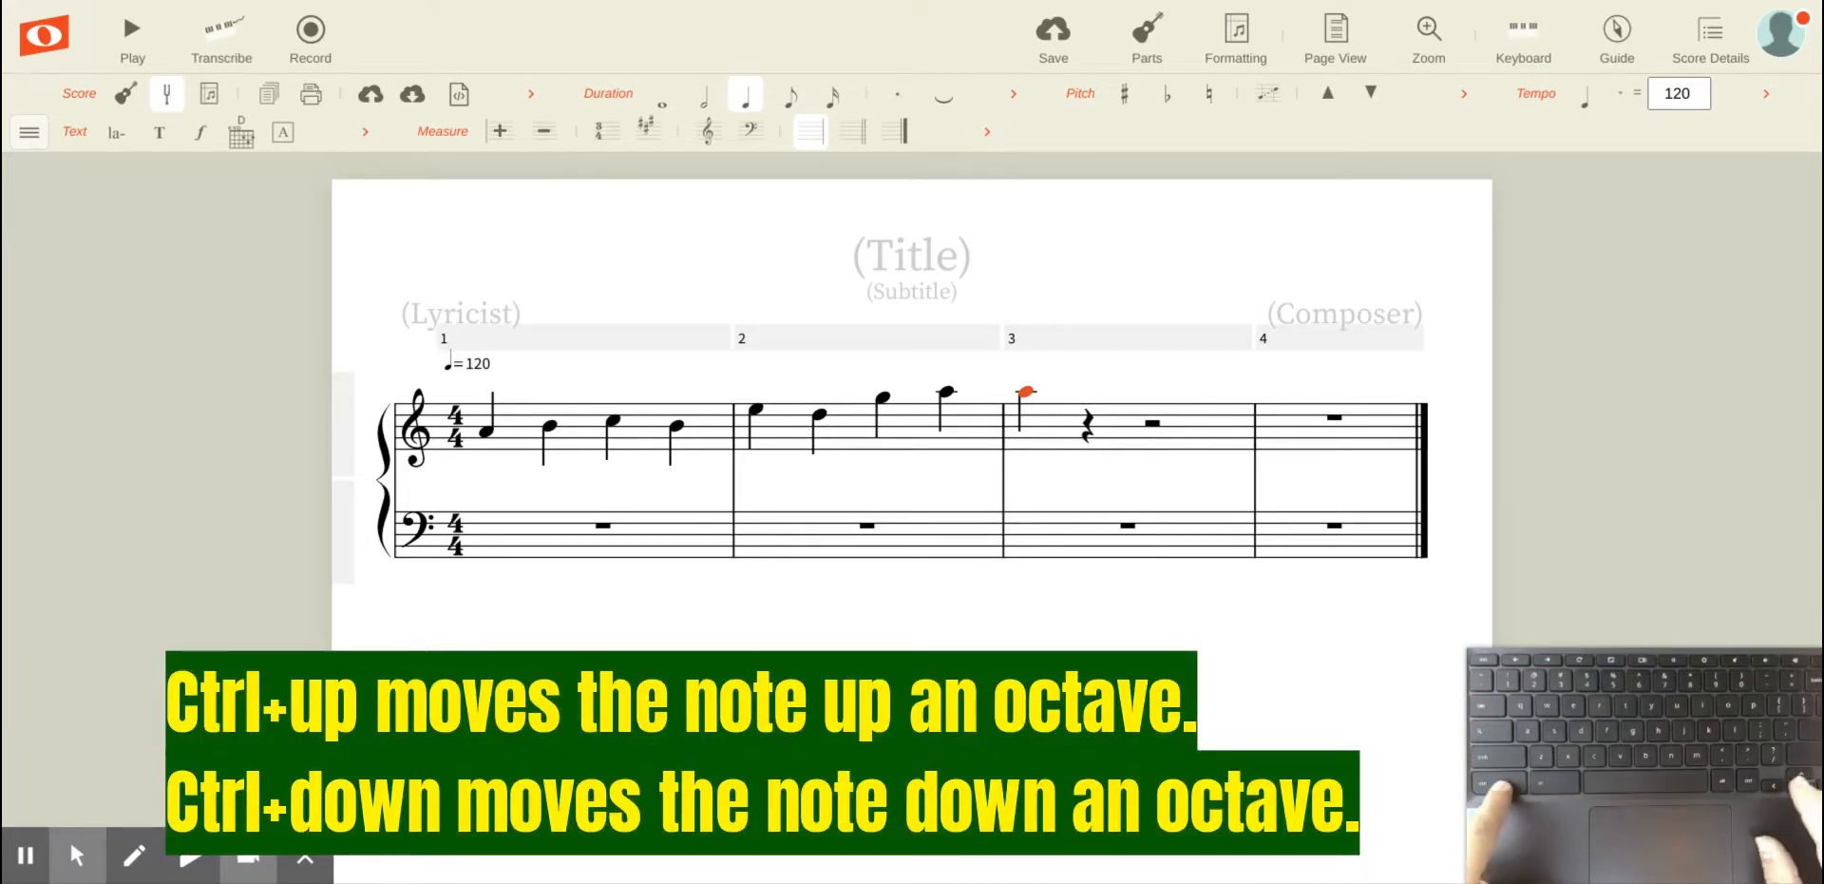
Step: Move the A in measure 3 down and up by octaves, ending in its original octave
{"action": "key", "text": "ctrl+Down"}
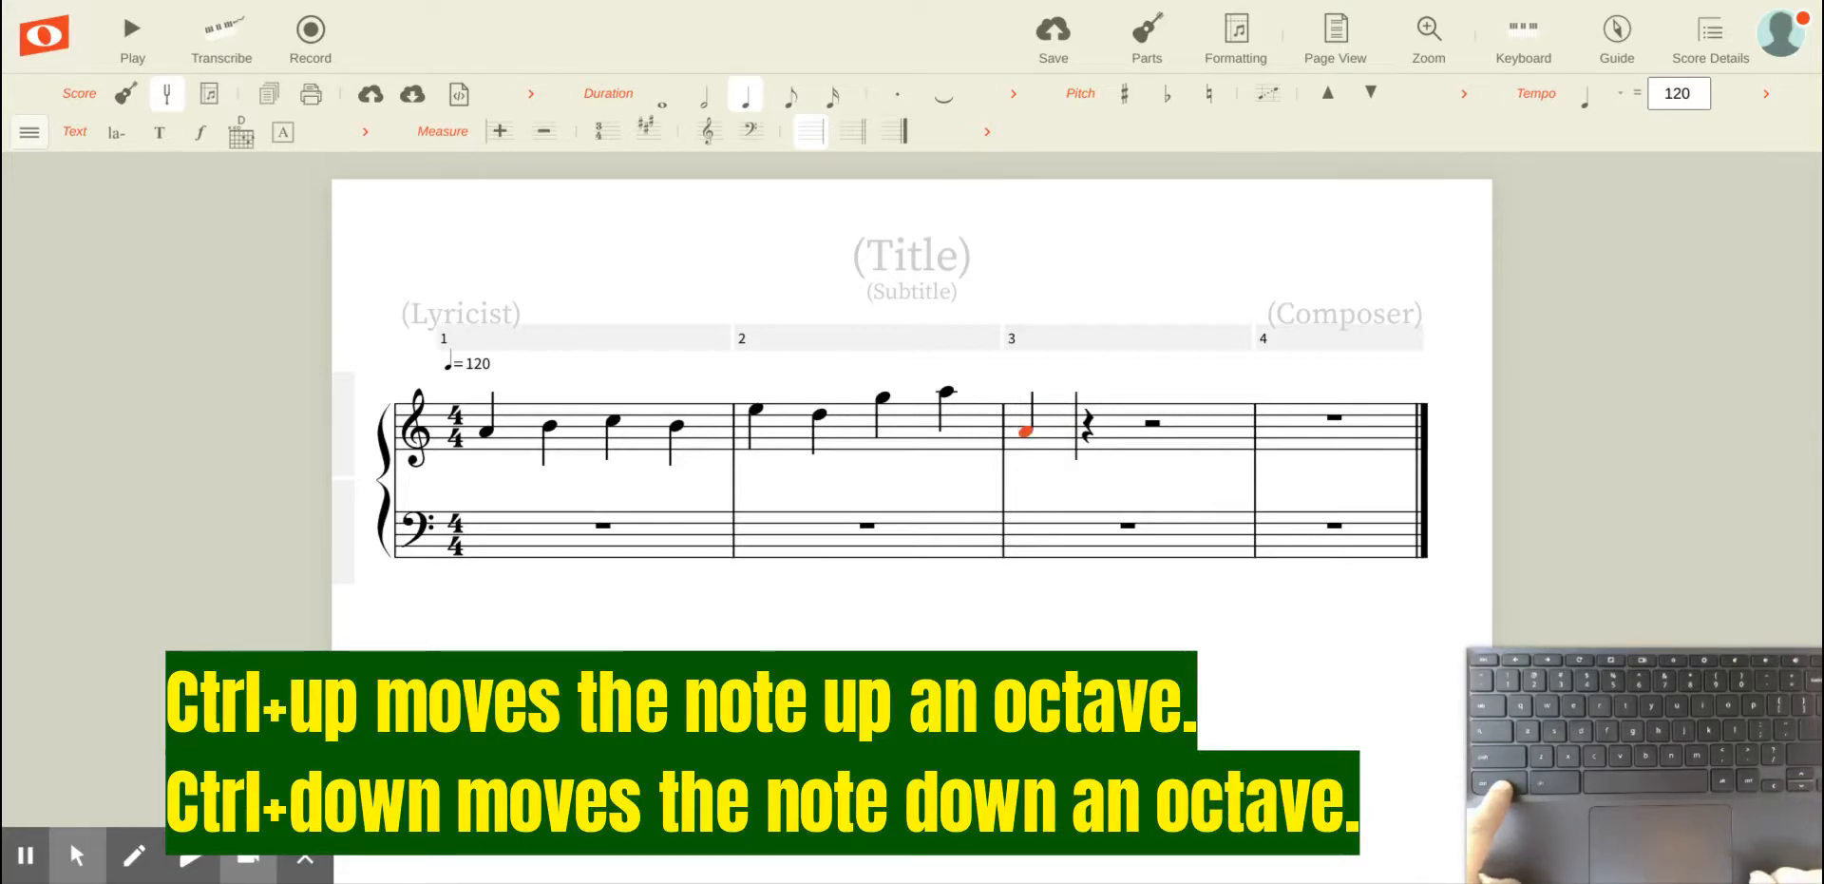
{"action": "key", "text": "ctrl+Down"}
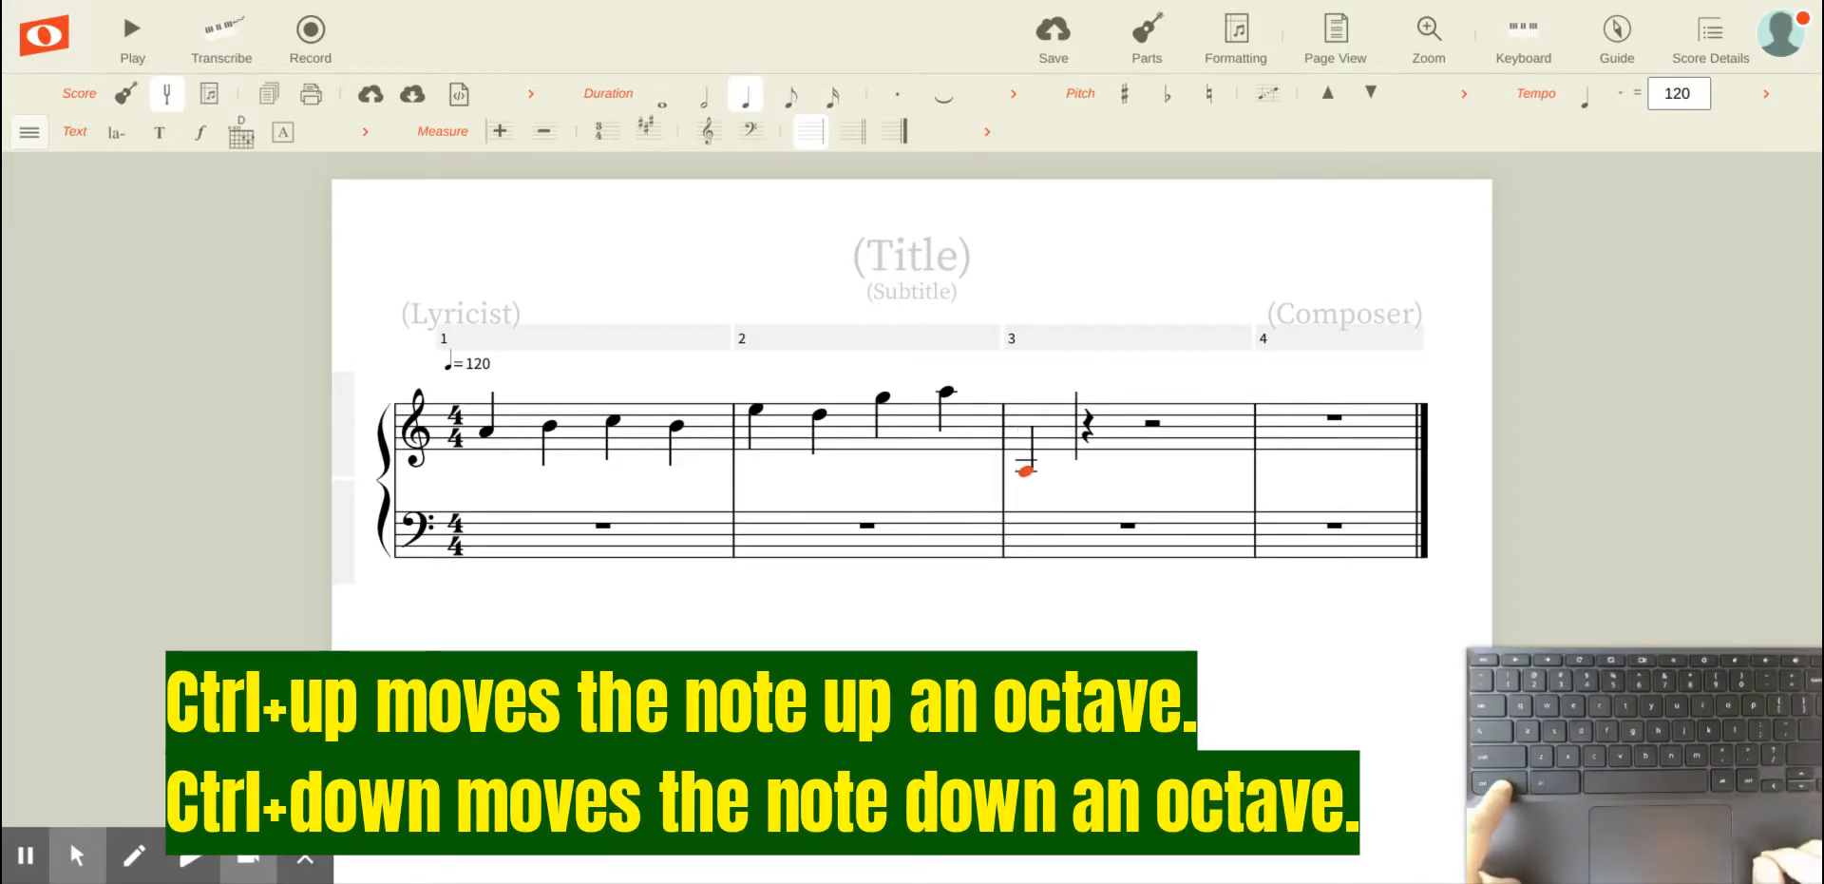
{"action": "key", "text": "ctrl+Up"}
{"action": "key", "text": "ctrl+Up"}
{"action": "key", "text": "ctrl+Up"}
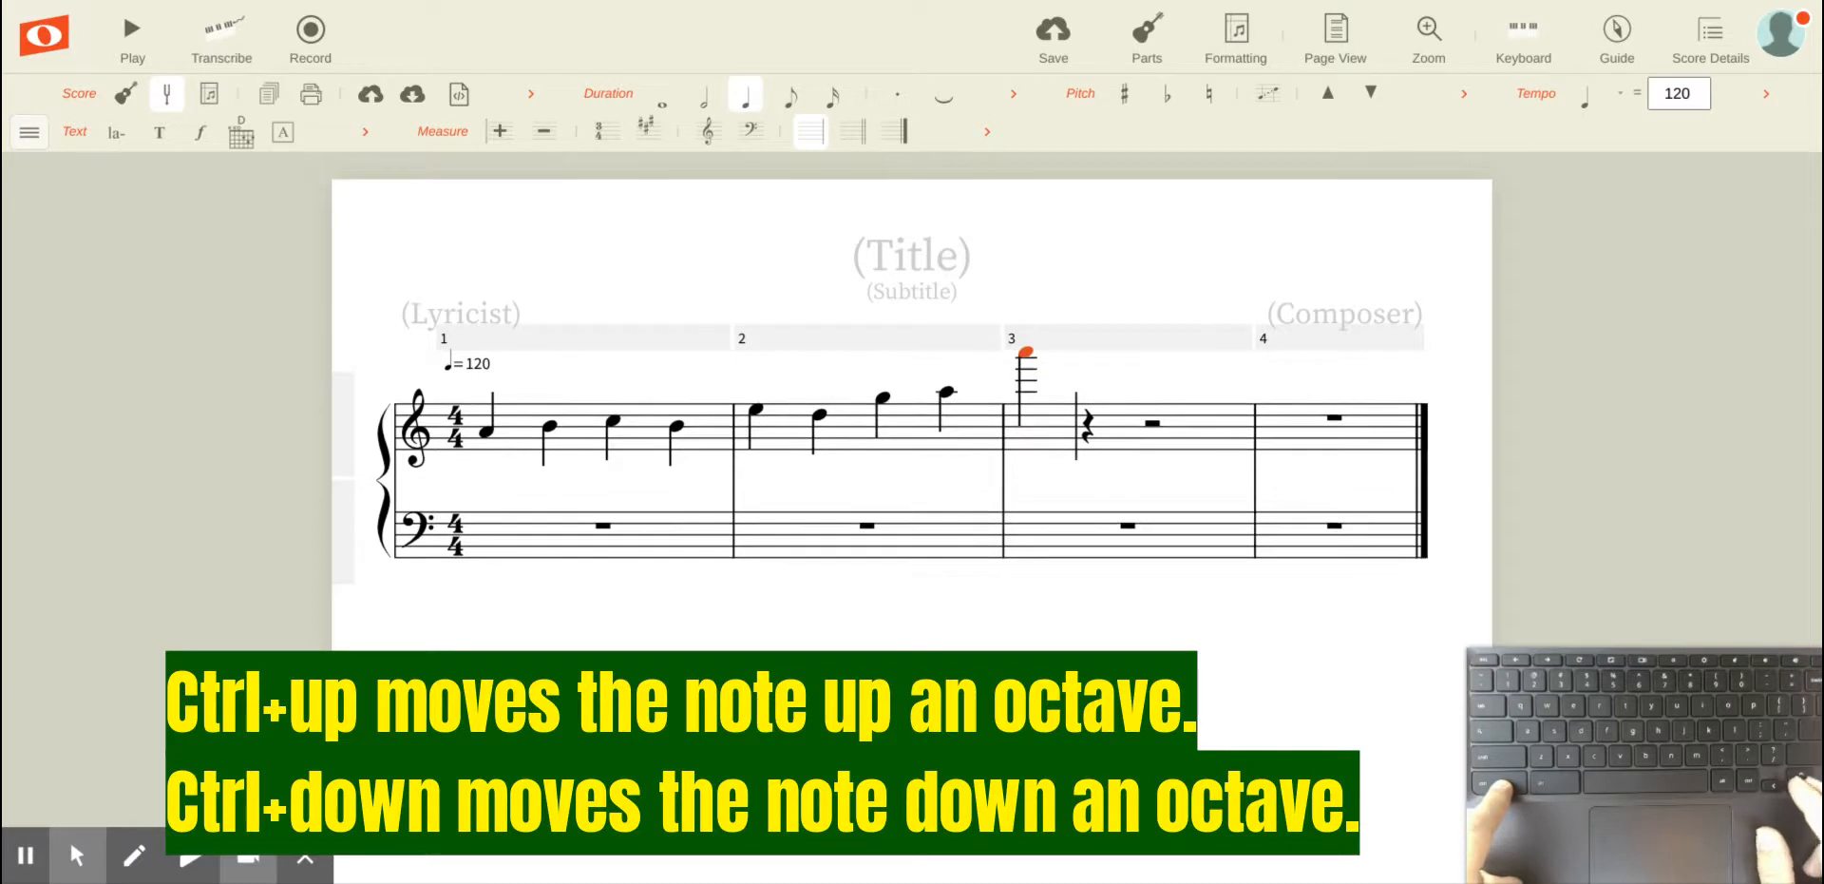
{"action": "key", "text": "ctrl+Down"}
{"action": "key", "text": "ctrl+Down"}
{"action": "key", "text": "ctrl+Up"}
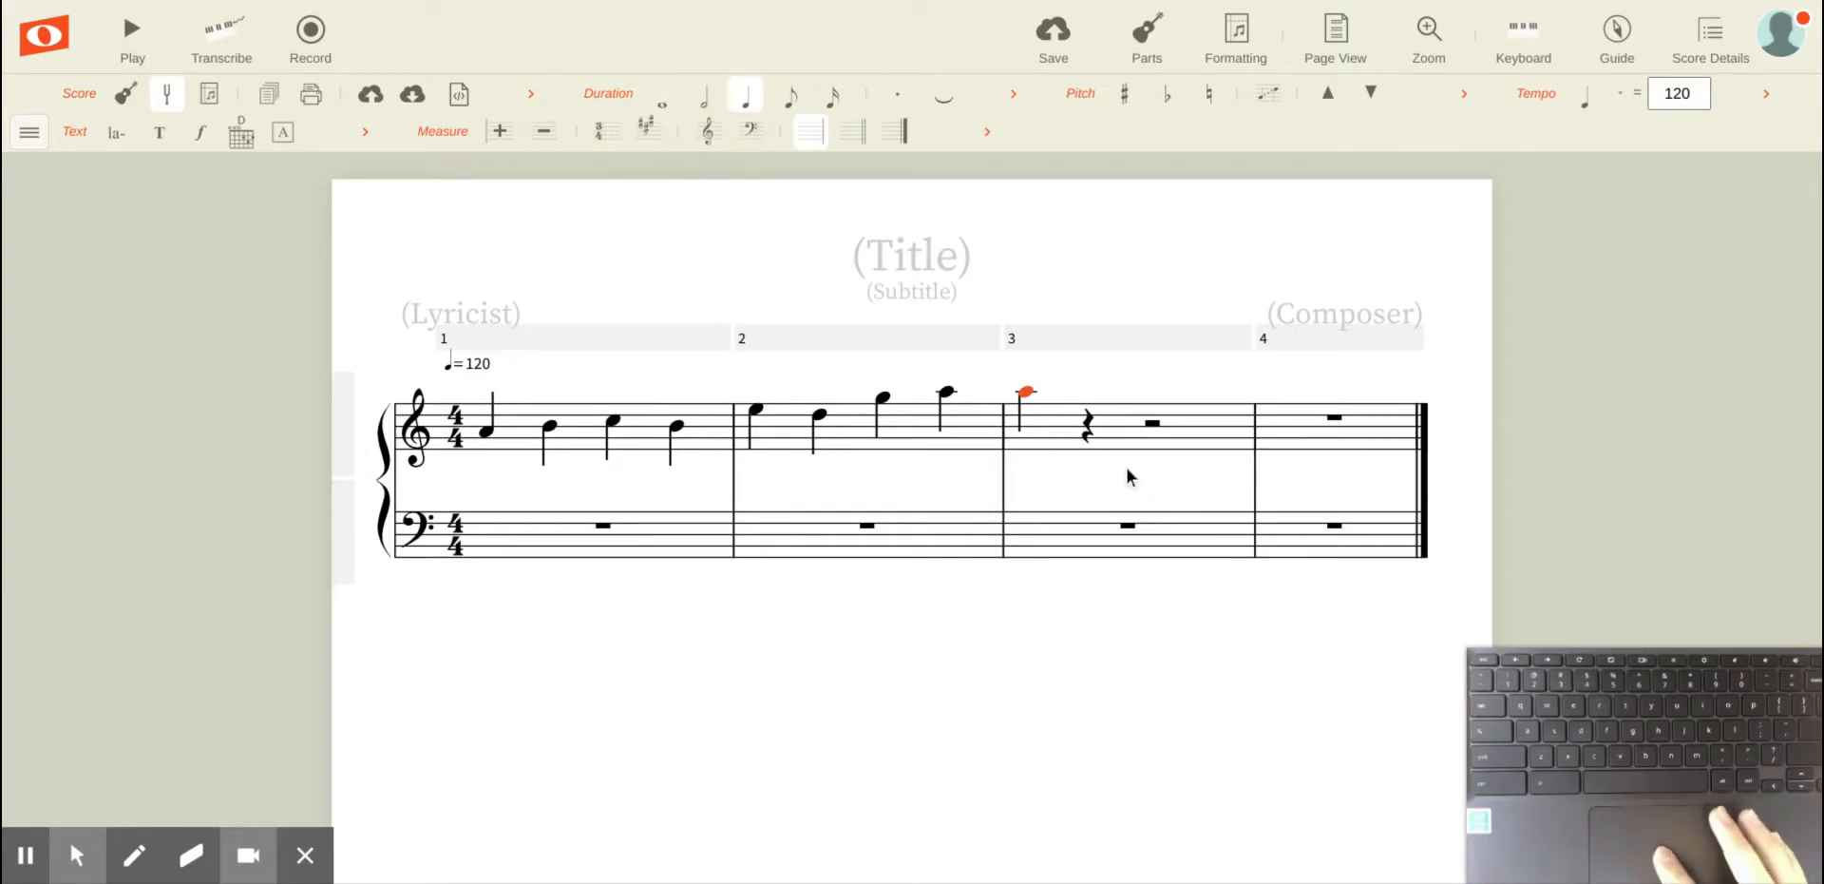
Step: Lengthen the A in measure 3 to a half note and a whole note, then shorten it back to a quarter note
{"action": "key", "text": "Left"}
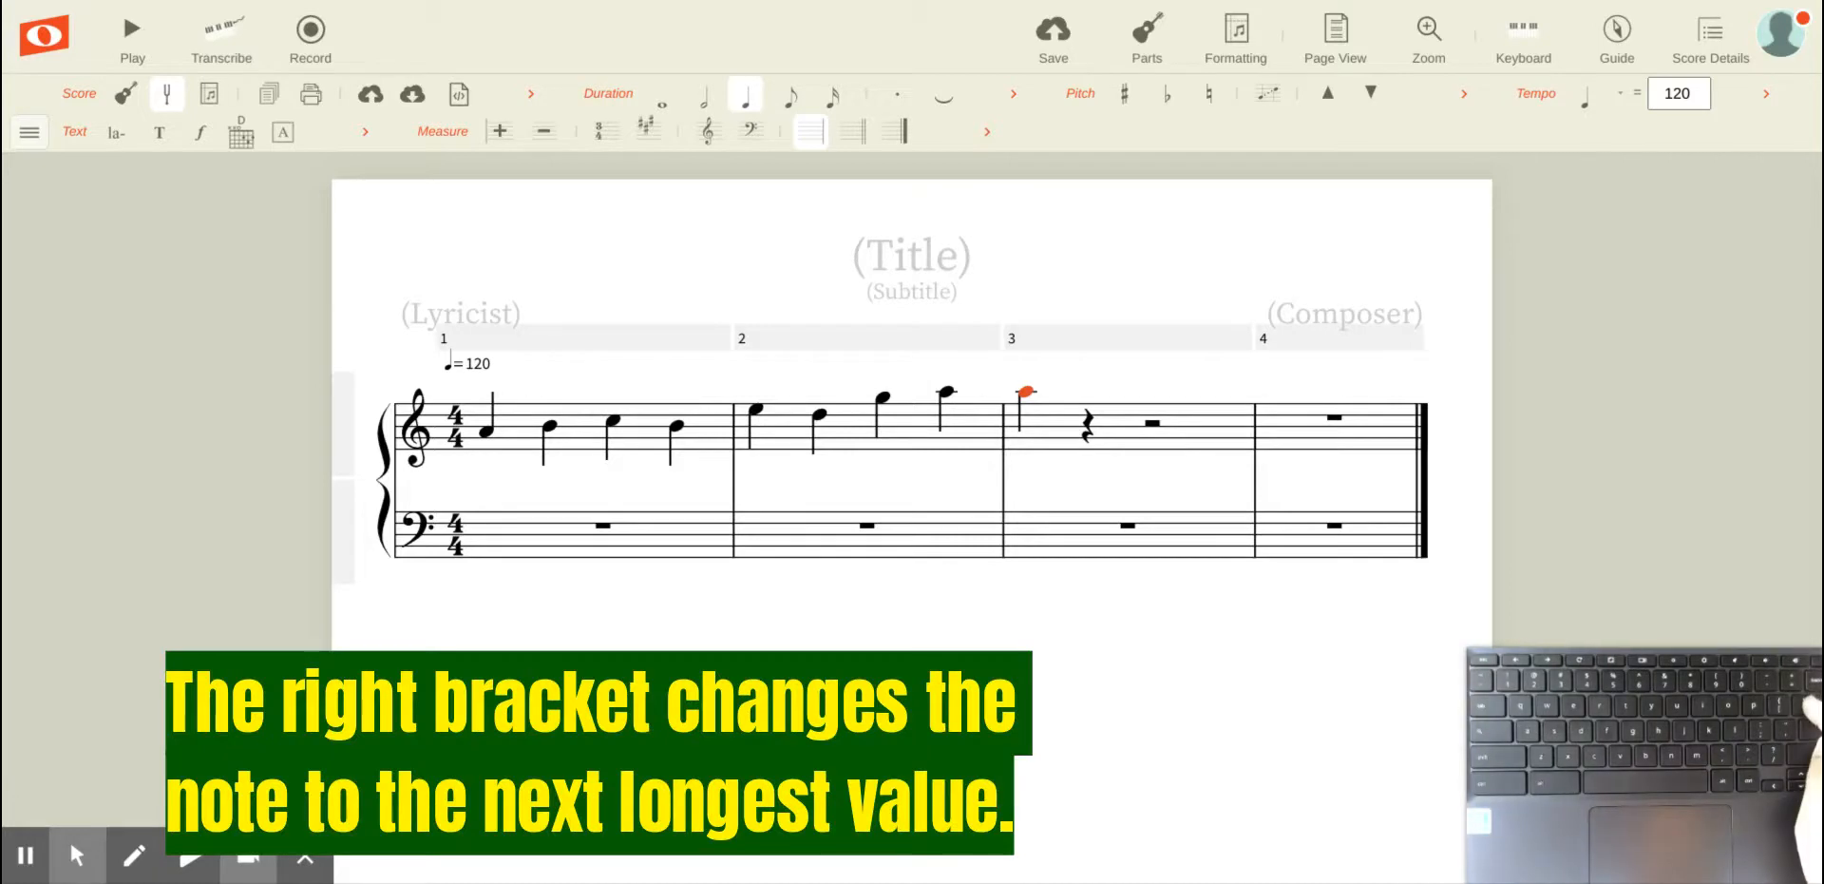
{"action": "key", "text": "bracketright"}
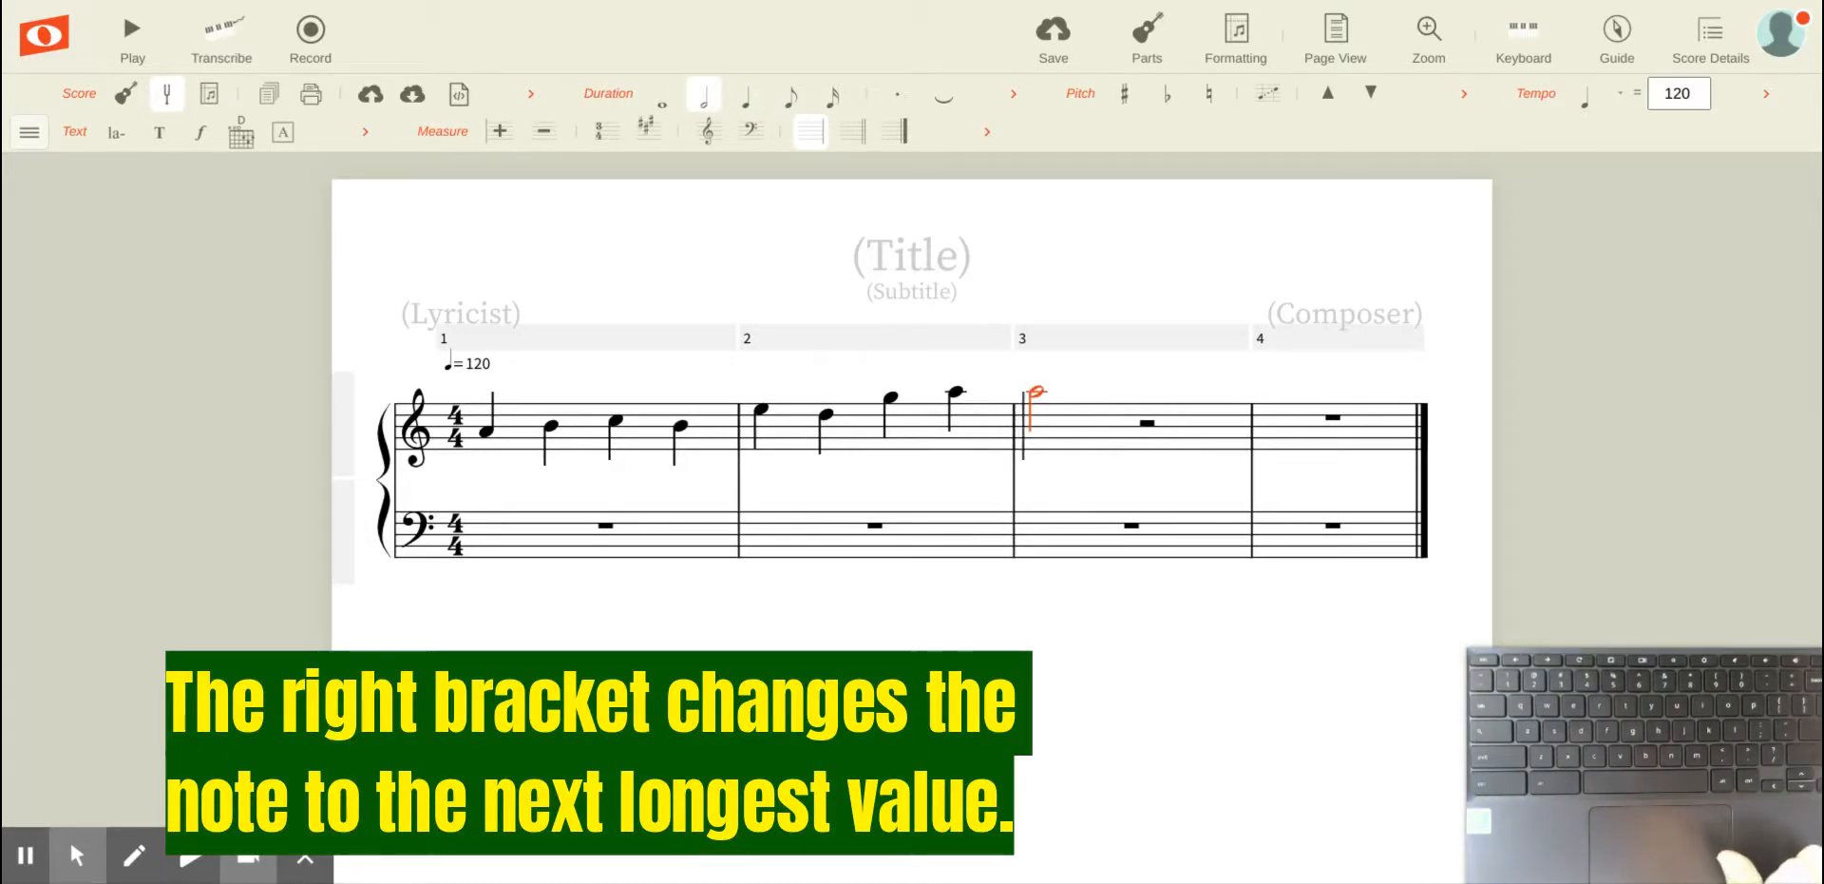
{"action": "key", "text": "bracketright"}
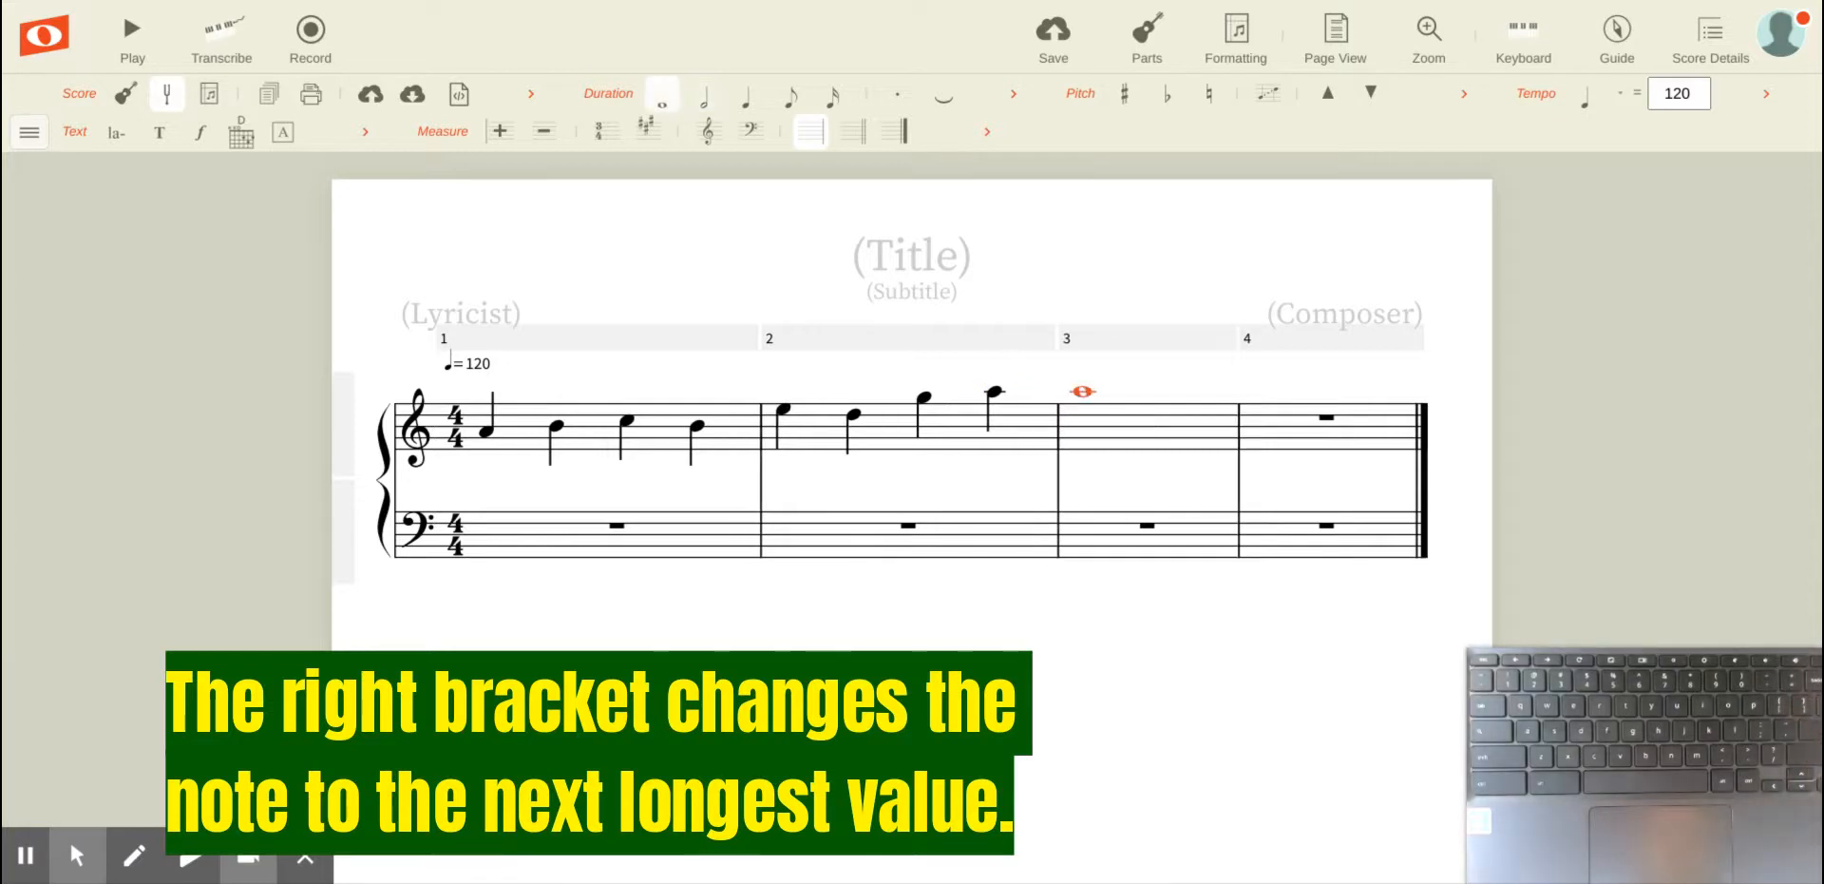
{"action": "key", "text": "bracketleft"}
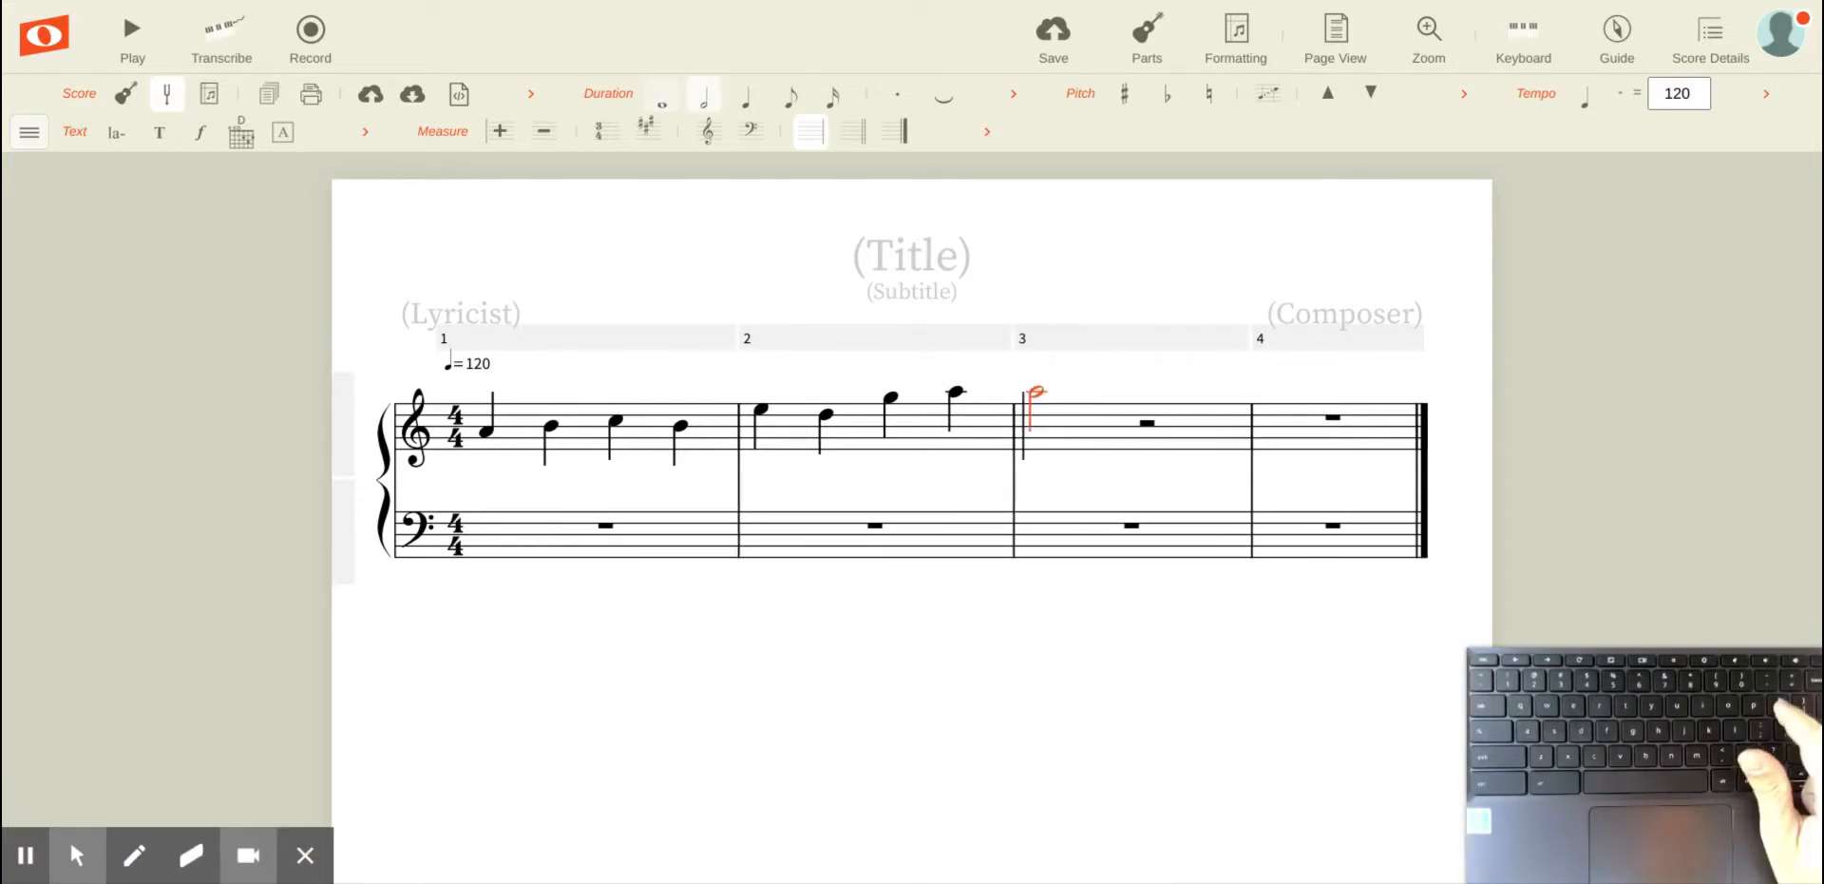
{"action": "key", "text": "bracketleft"}
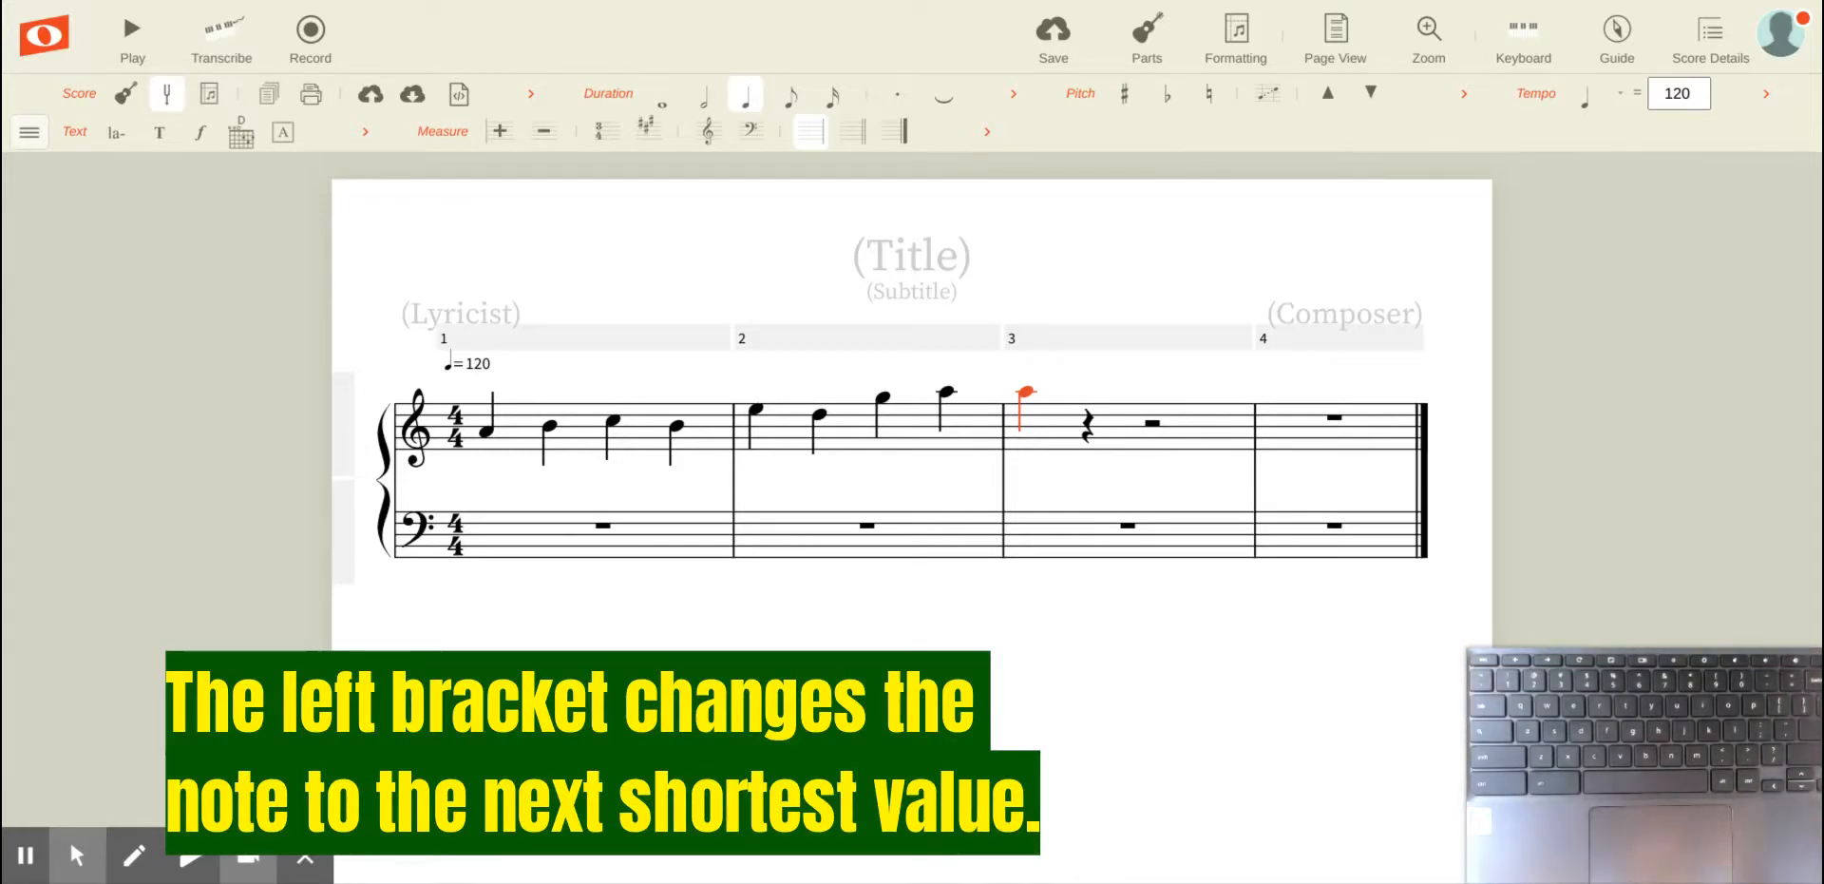
Step: Shorten the A in measure 3 step by step to very short values, then lengthen it back to a half note
{"action": "key", "text": "bracketleft"}
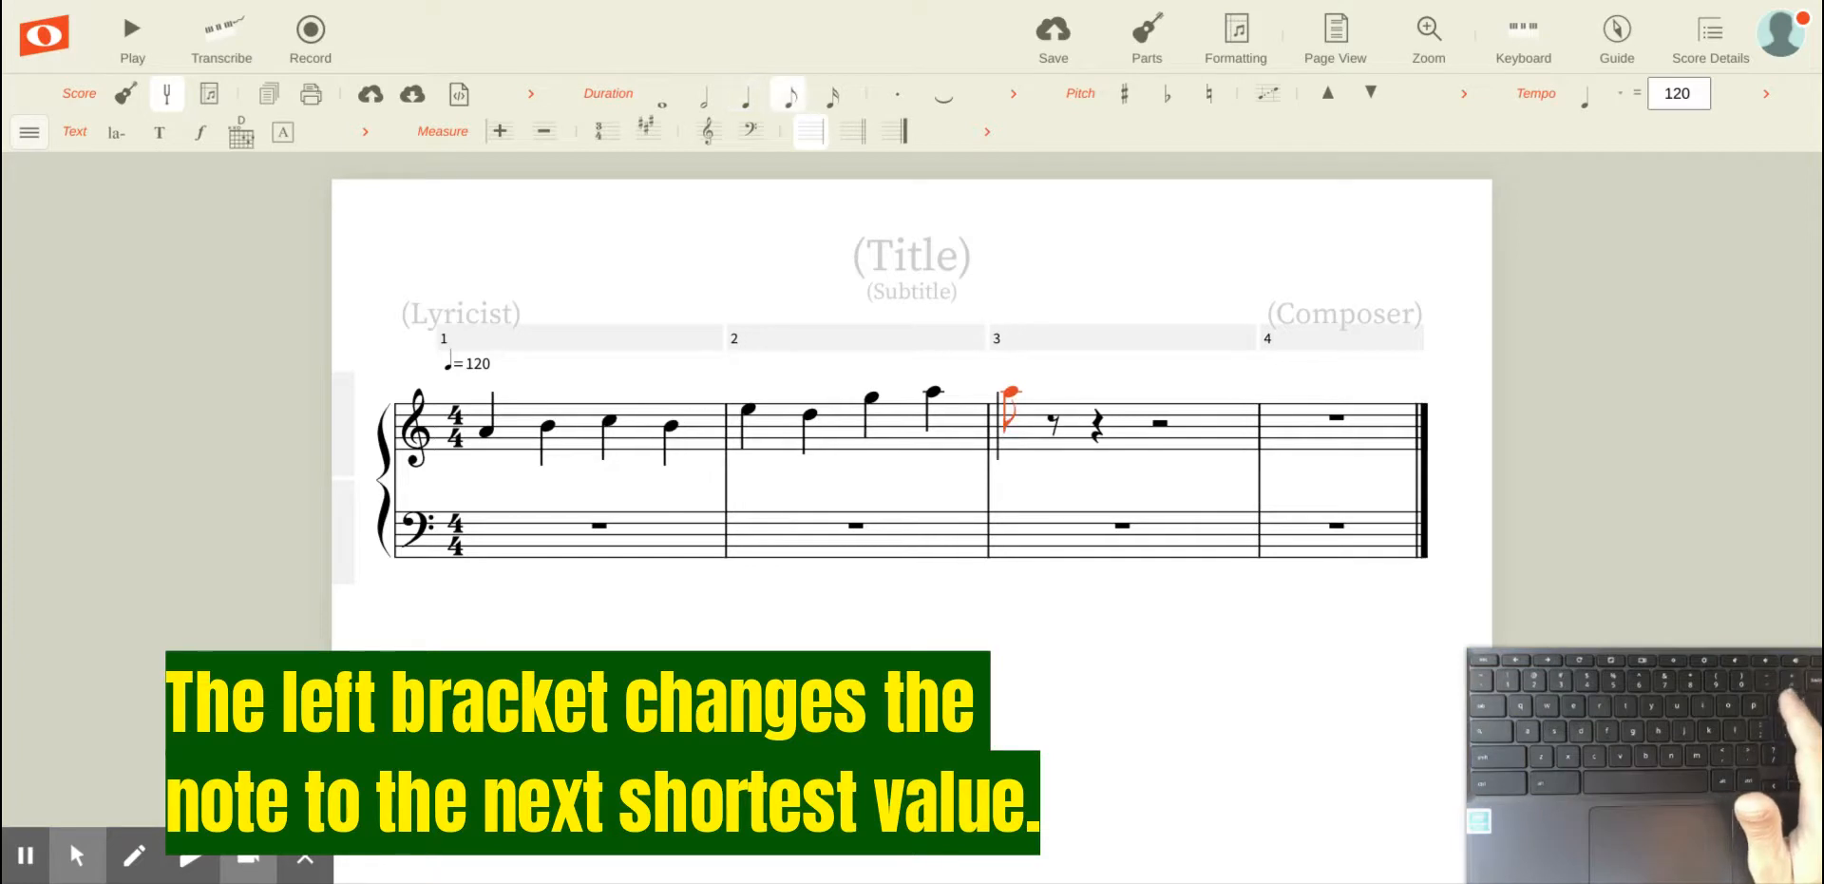
{"action": "key", "text": "bracketleft"}
{"action": "key", "text": "bracketleft"}
{"action": "key", "text": "bracketleft"}
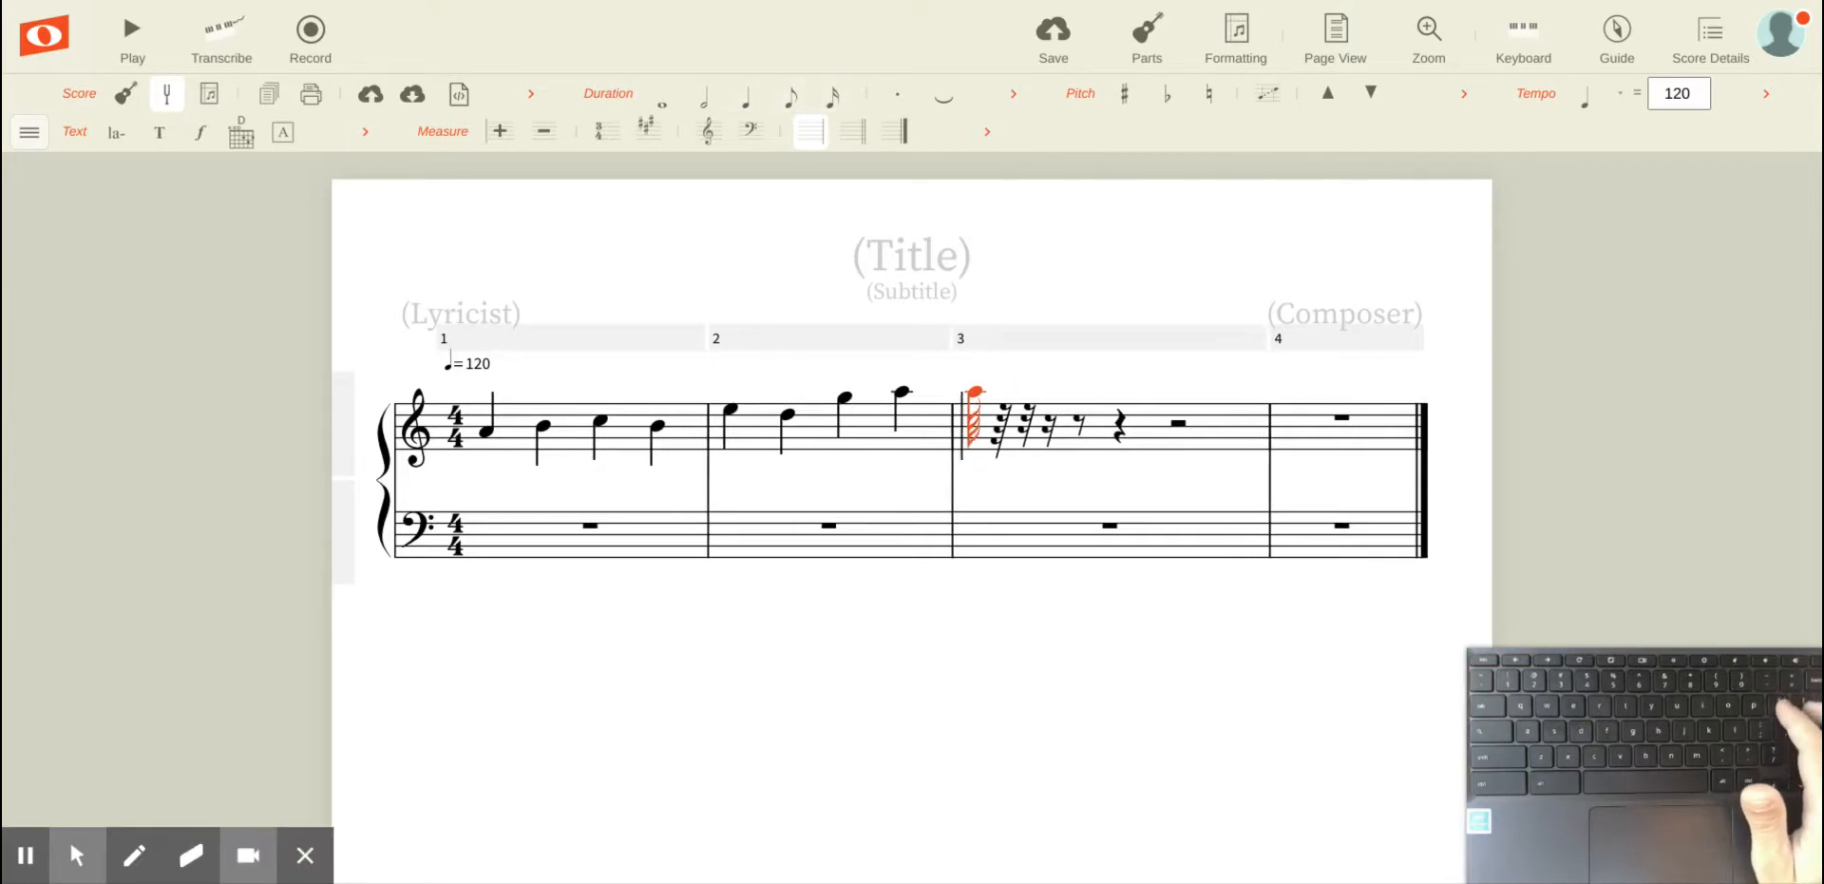
{"action": "key", "text": "bracketright"}
{"action": "key", "text": "bracketright"}
{"action": "key", "text": "bracketright"}
{"action": "key", "text": "bracketright"}
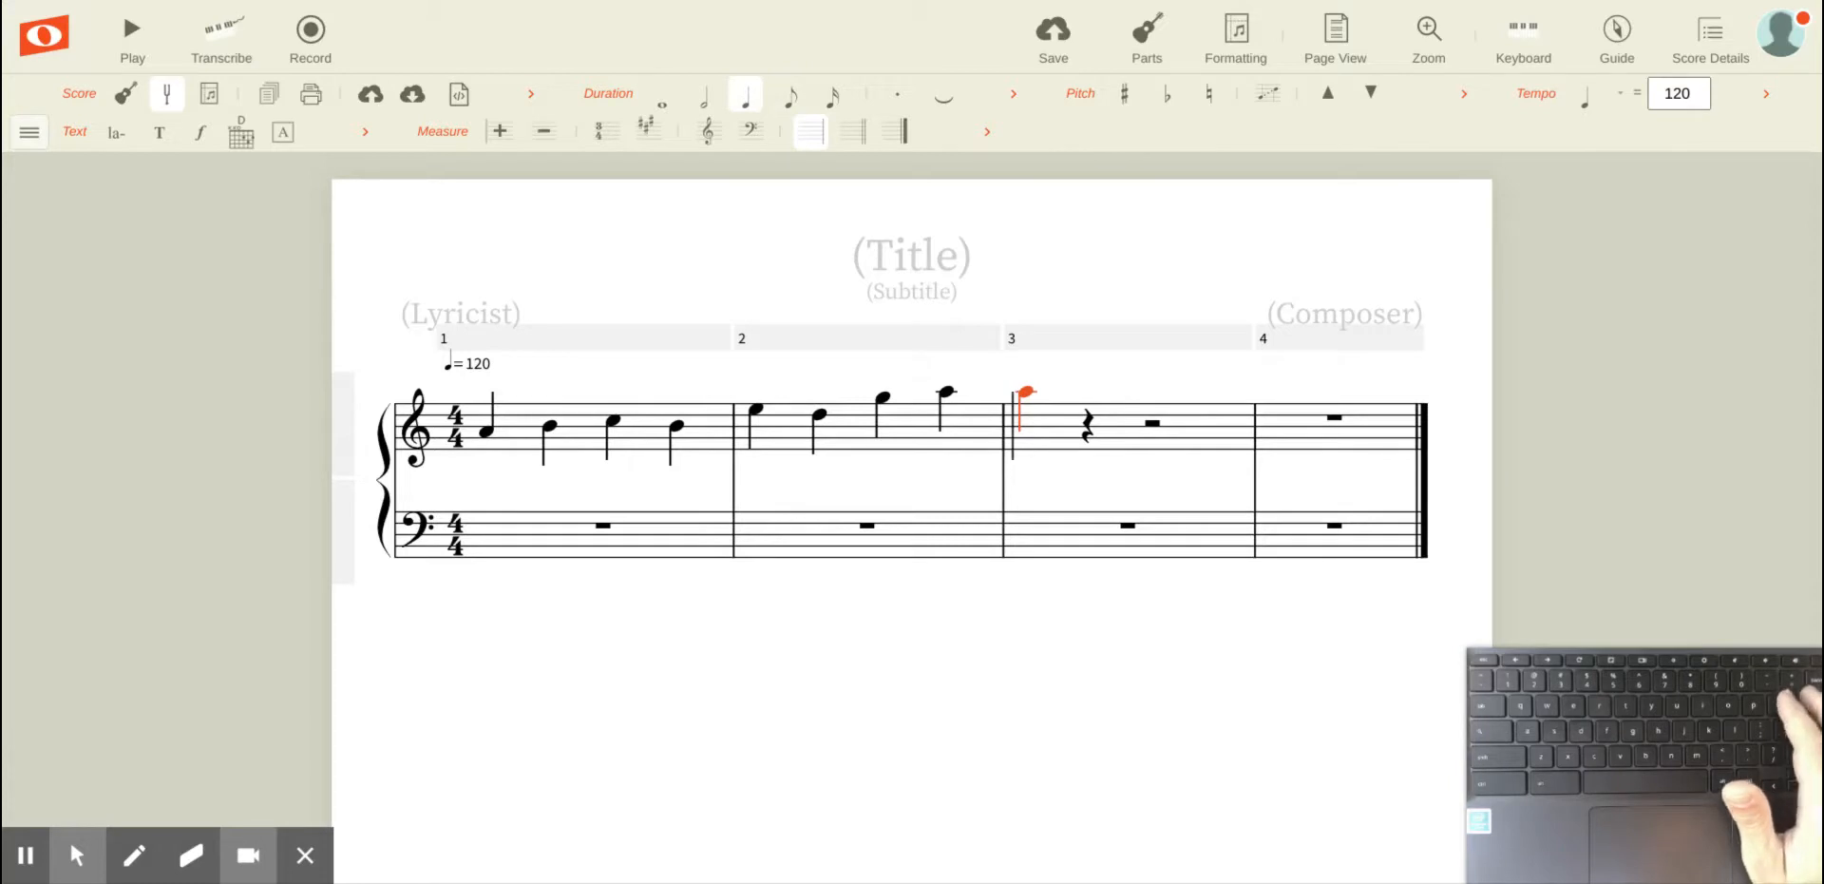
{"action": "key", "text": "bracketright"}
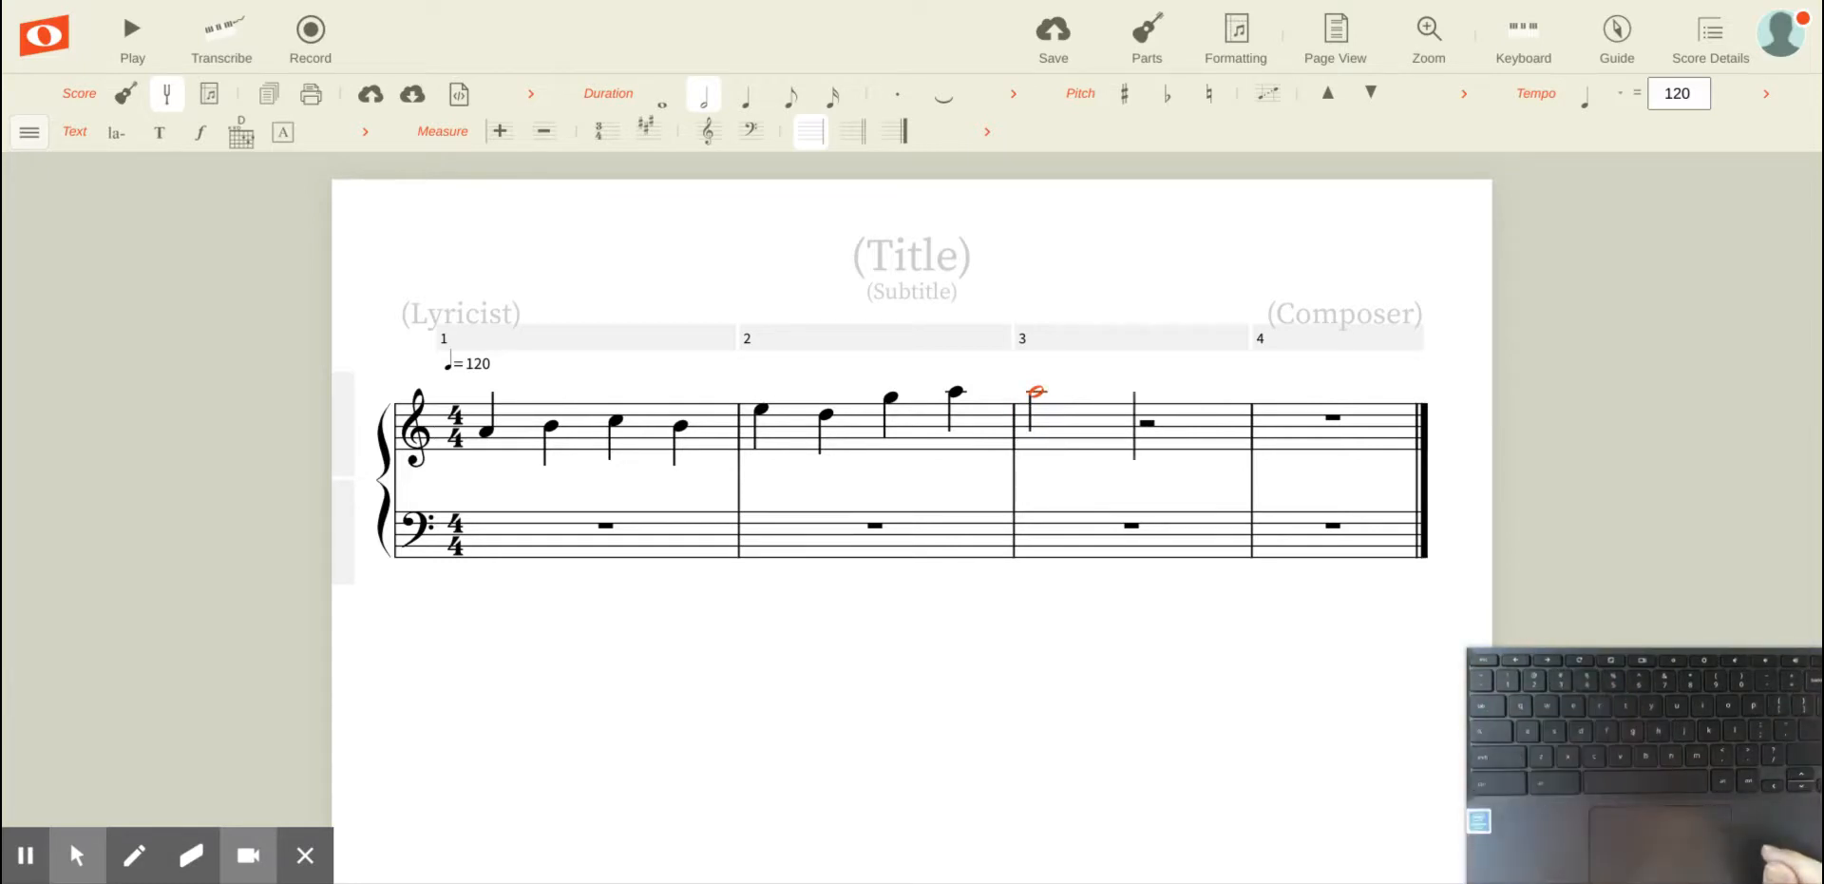
Step: Enter another A half note, step back to the first A in measure 3 and add a dot to it
{"action": "key", "text": "a"}
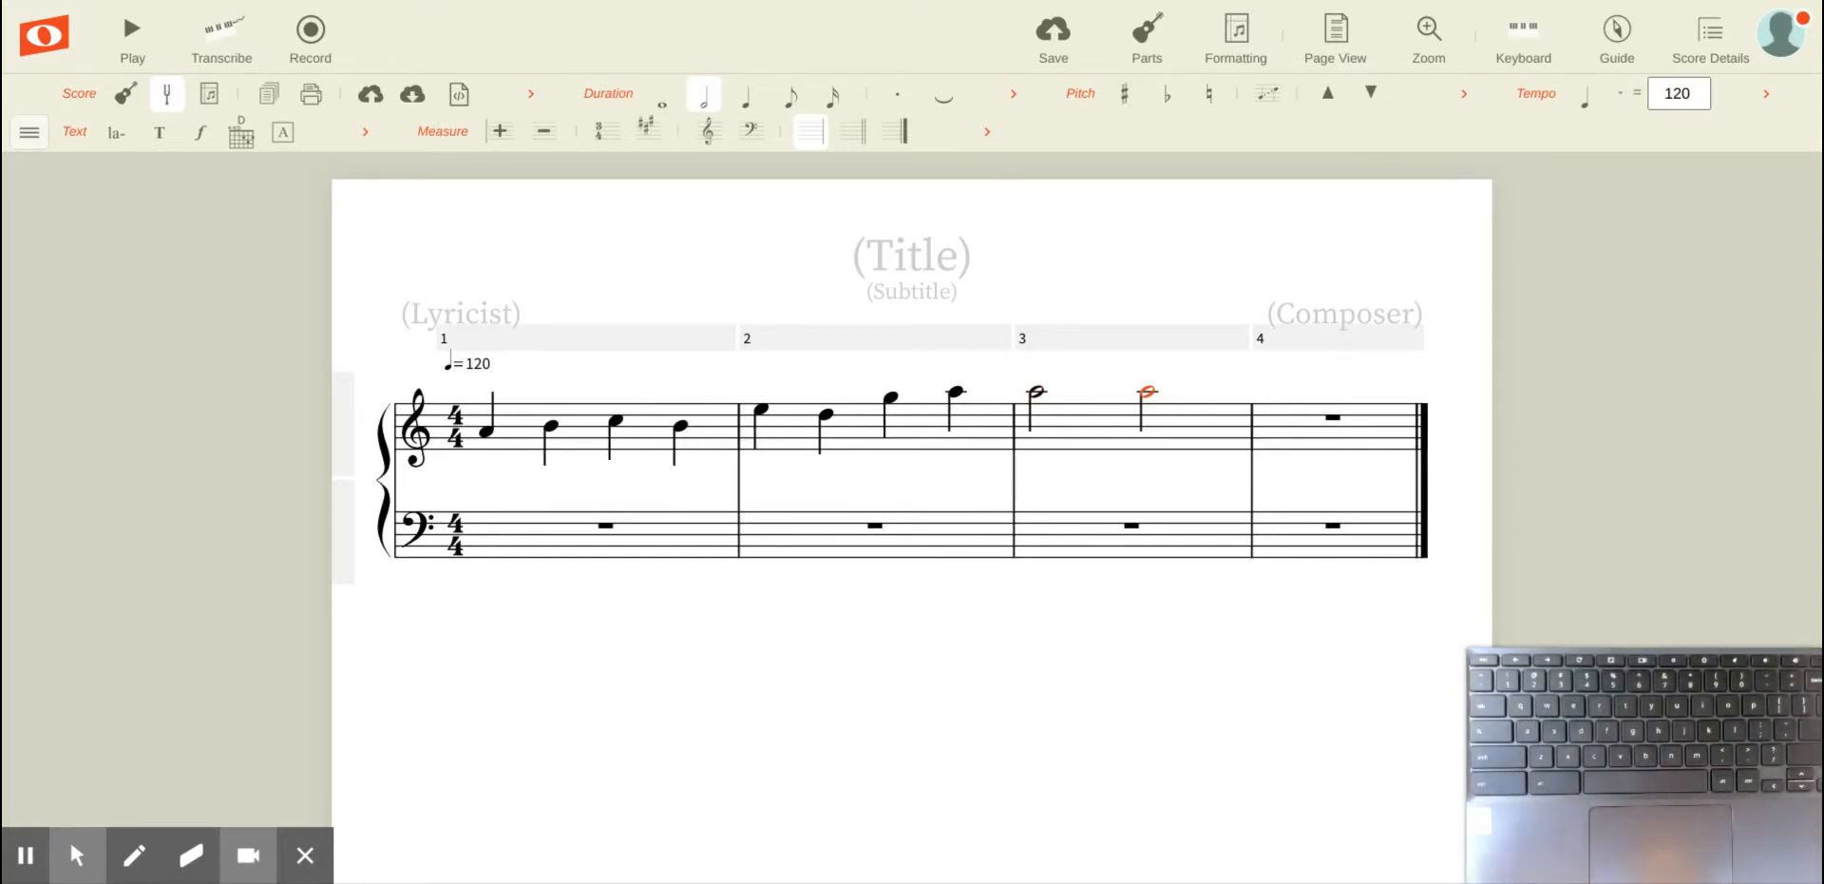
{"action": "key", "text": "Left"}
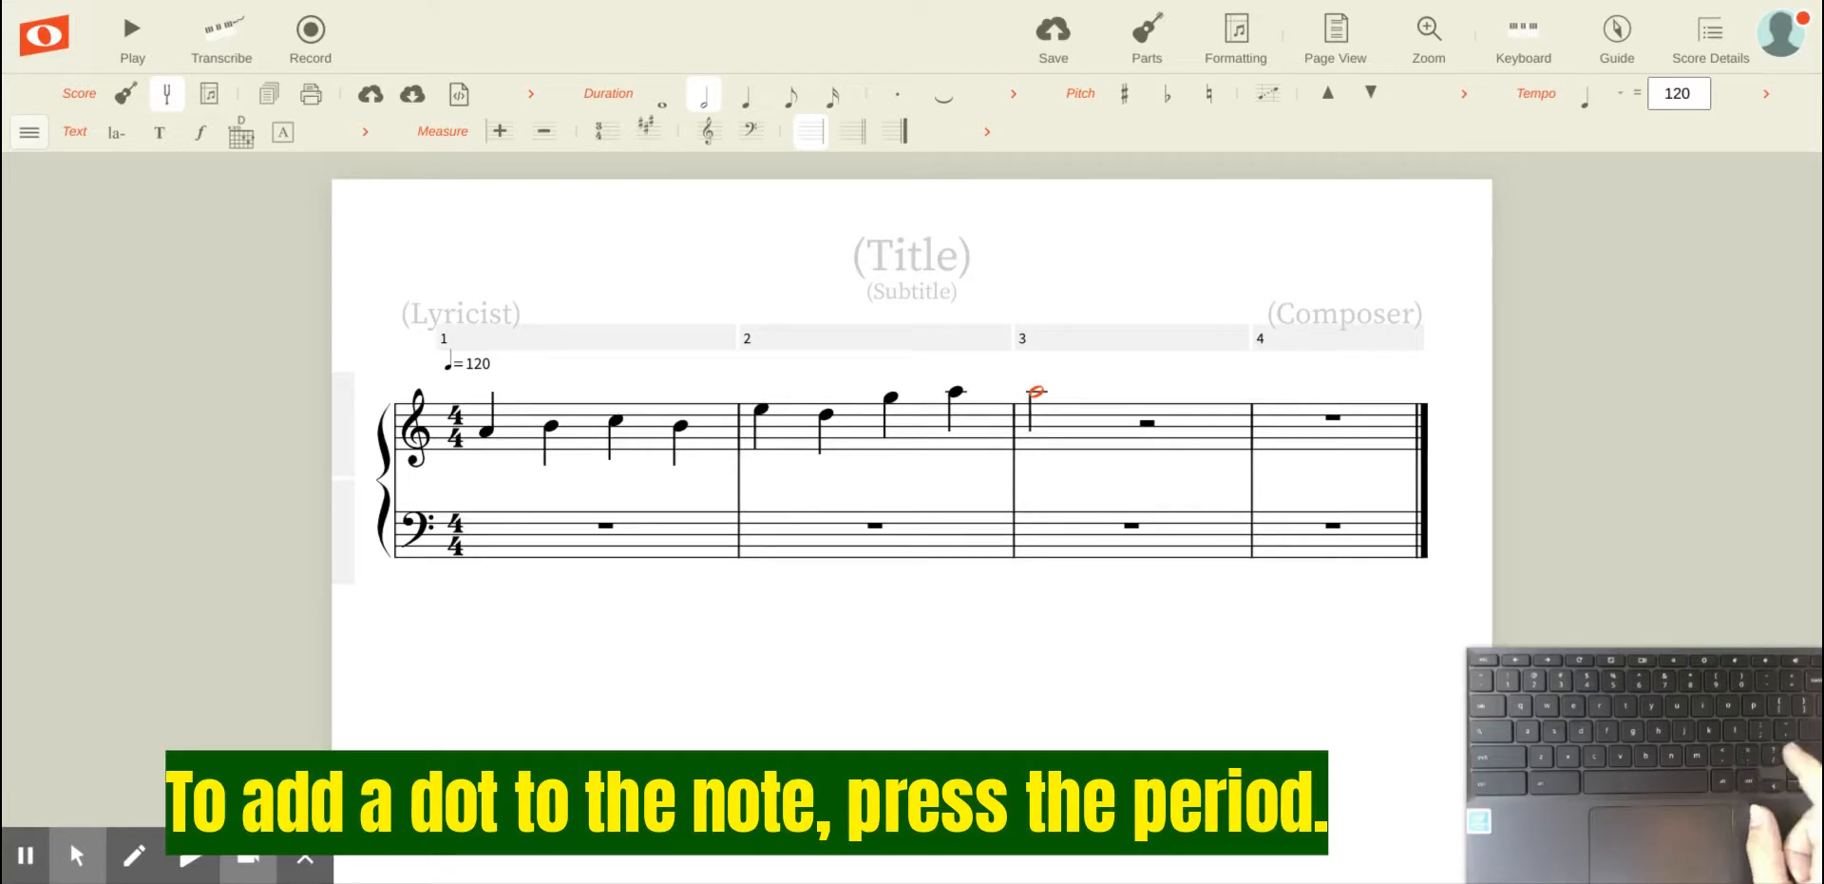
{"action": "key", "text": "period"}
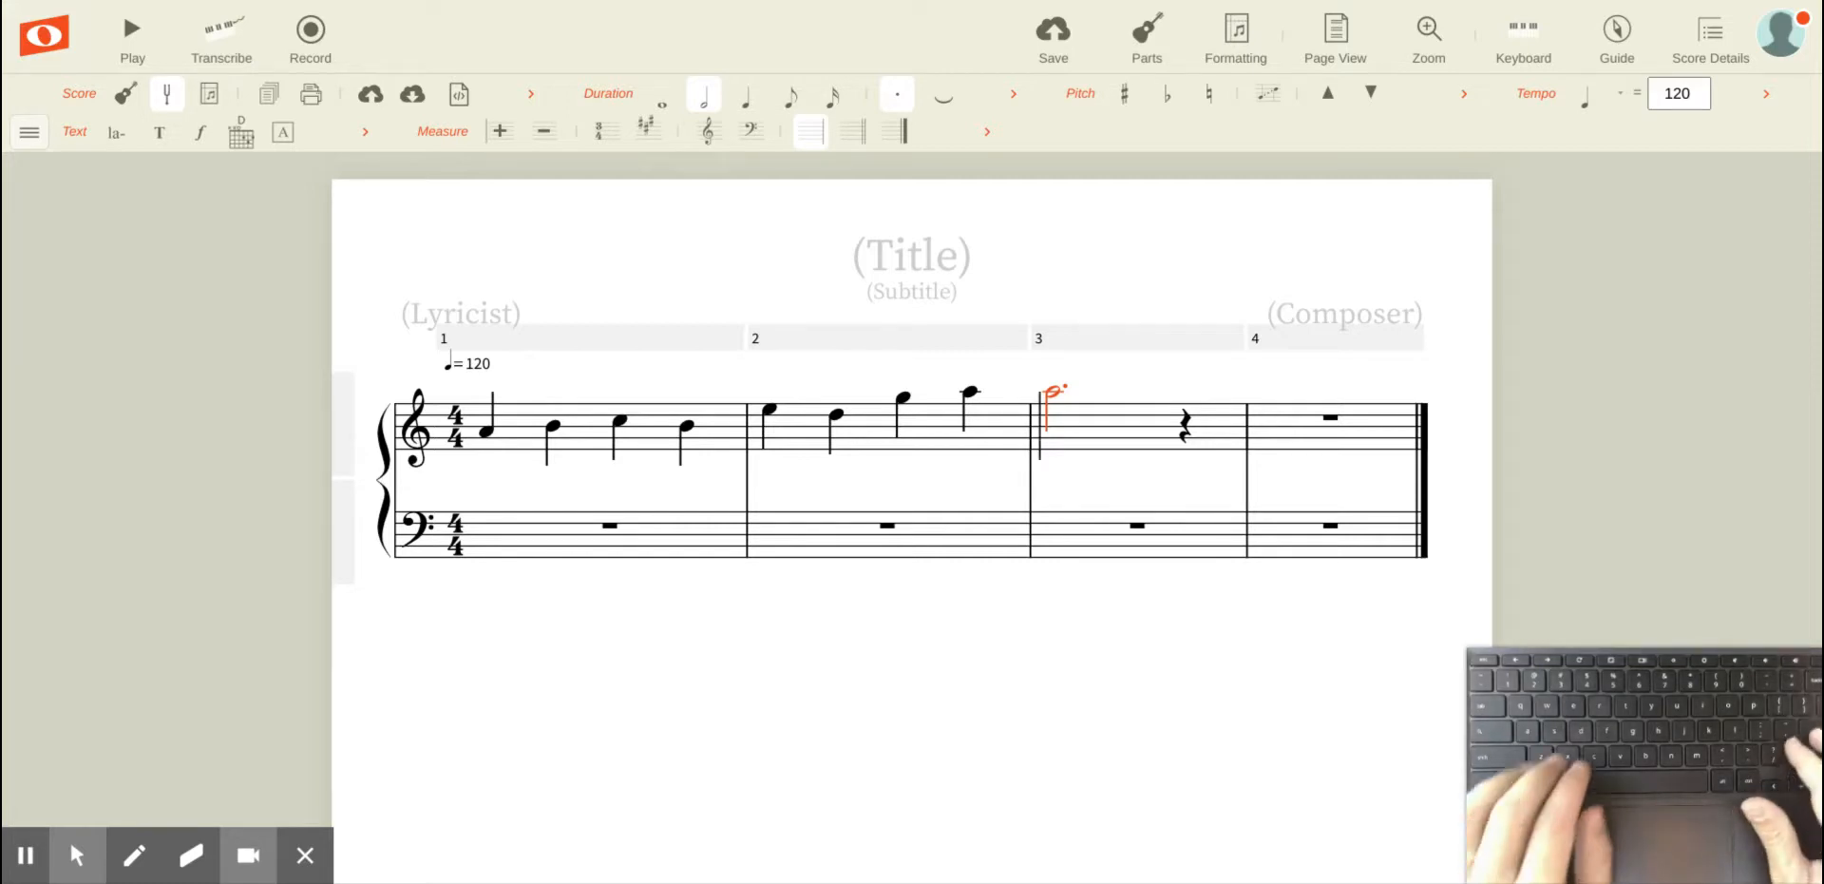
Step: Turn the A in measure 3 into a rest, shorten it to a quarter rest, then lengthen it to a whole rest
{"action": "key", "text": "period"}
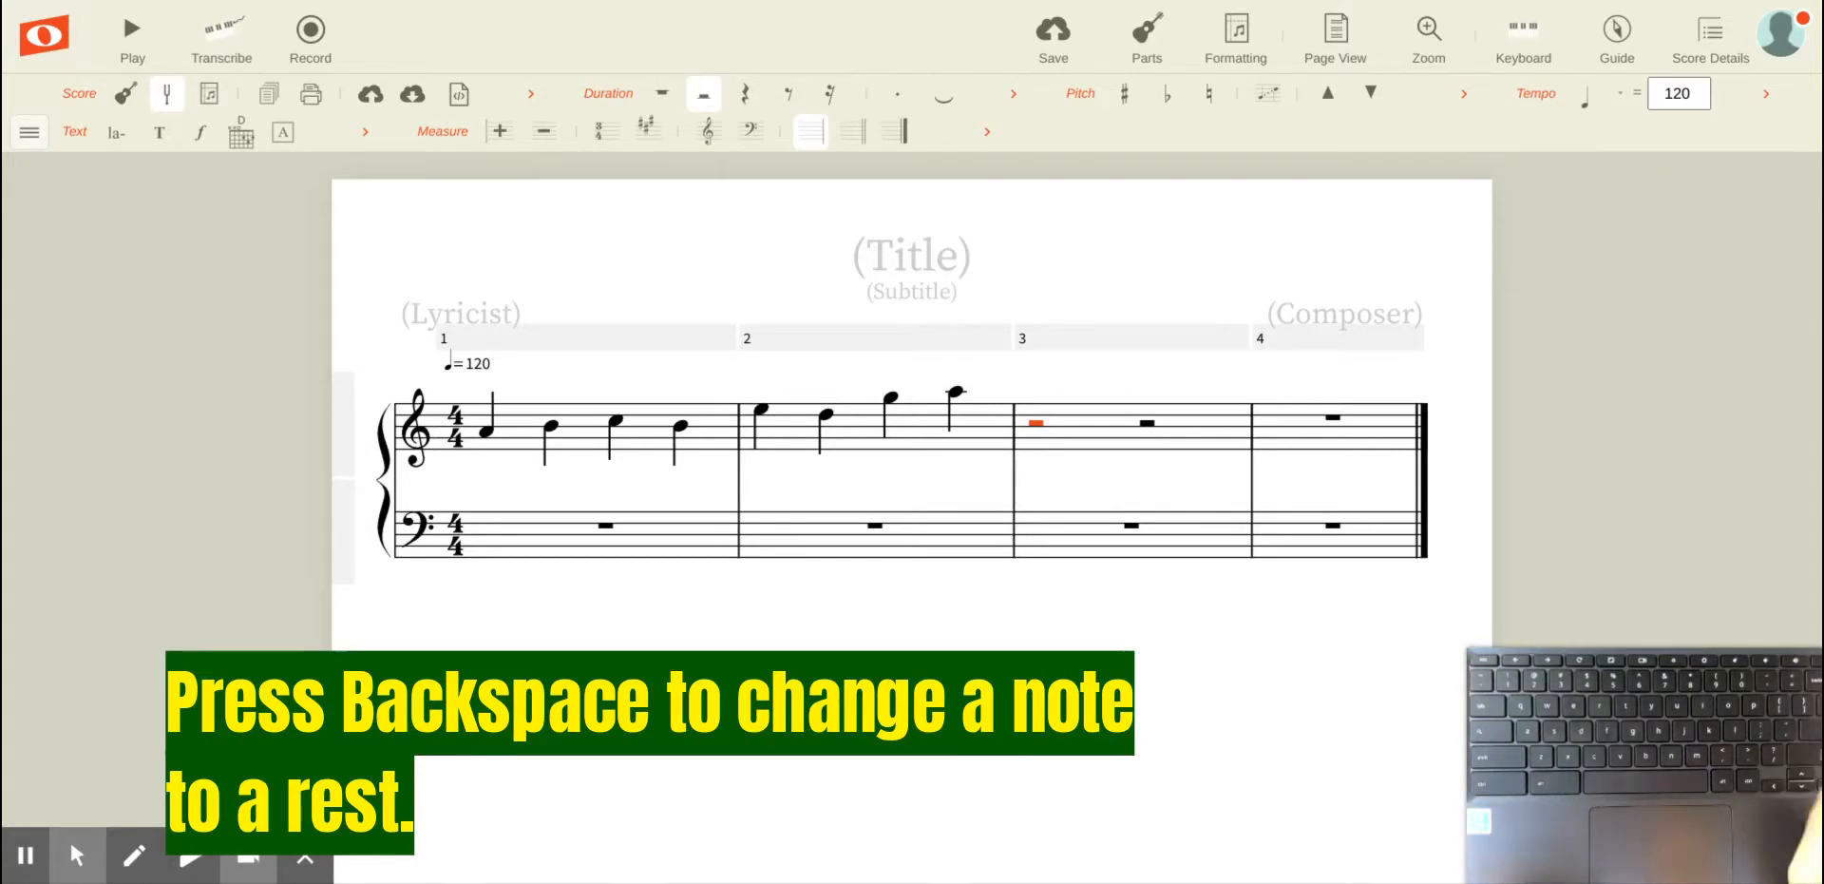
{"action": "key", "text": "bracketleft"}
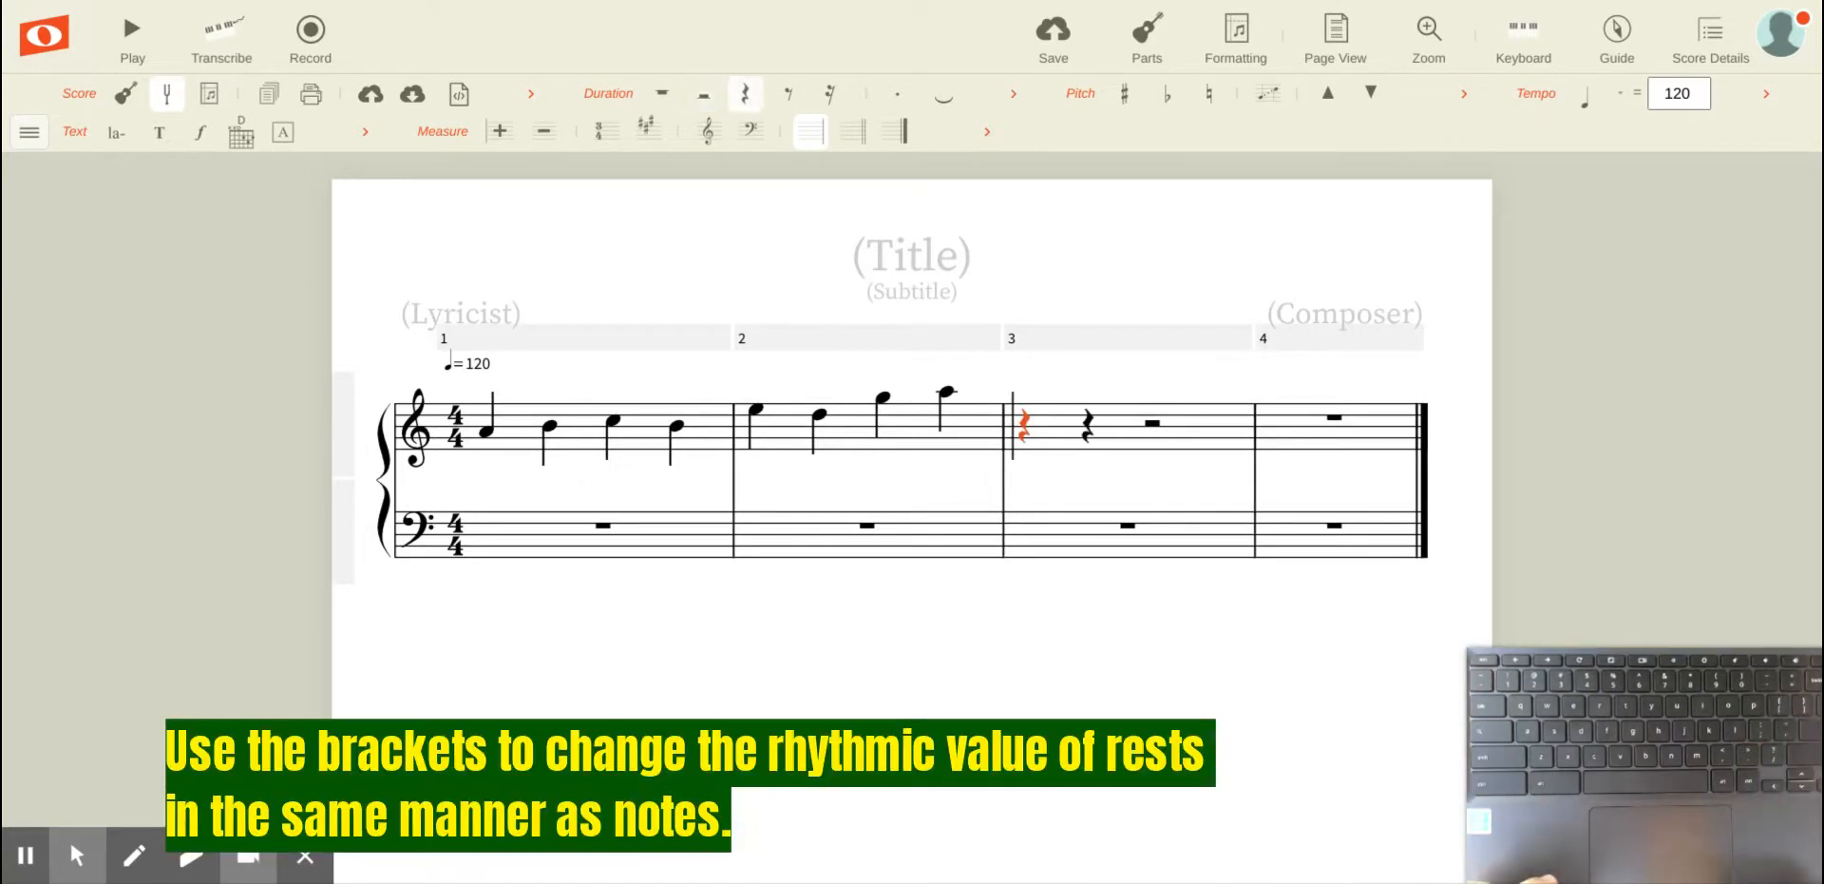
{"action": "key", "text": "bracketright"}
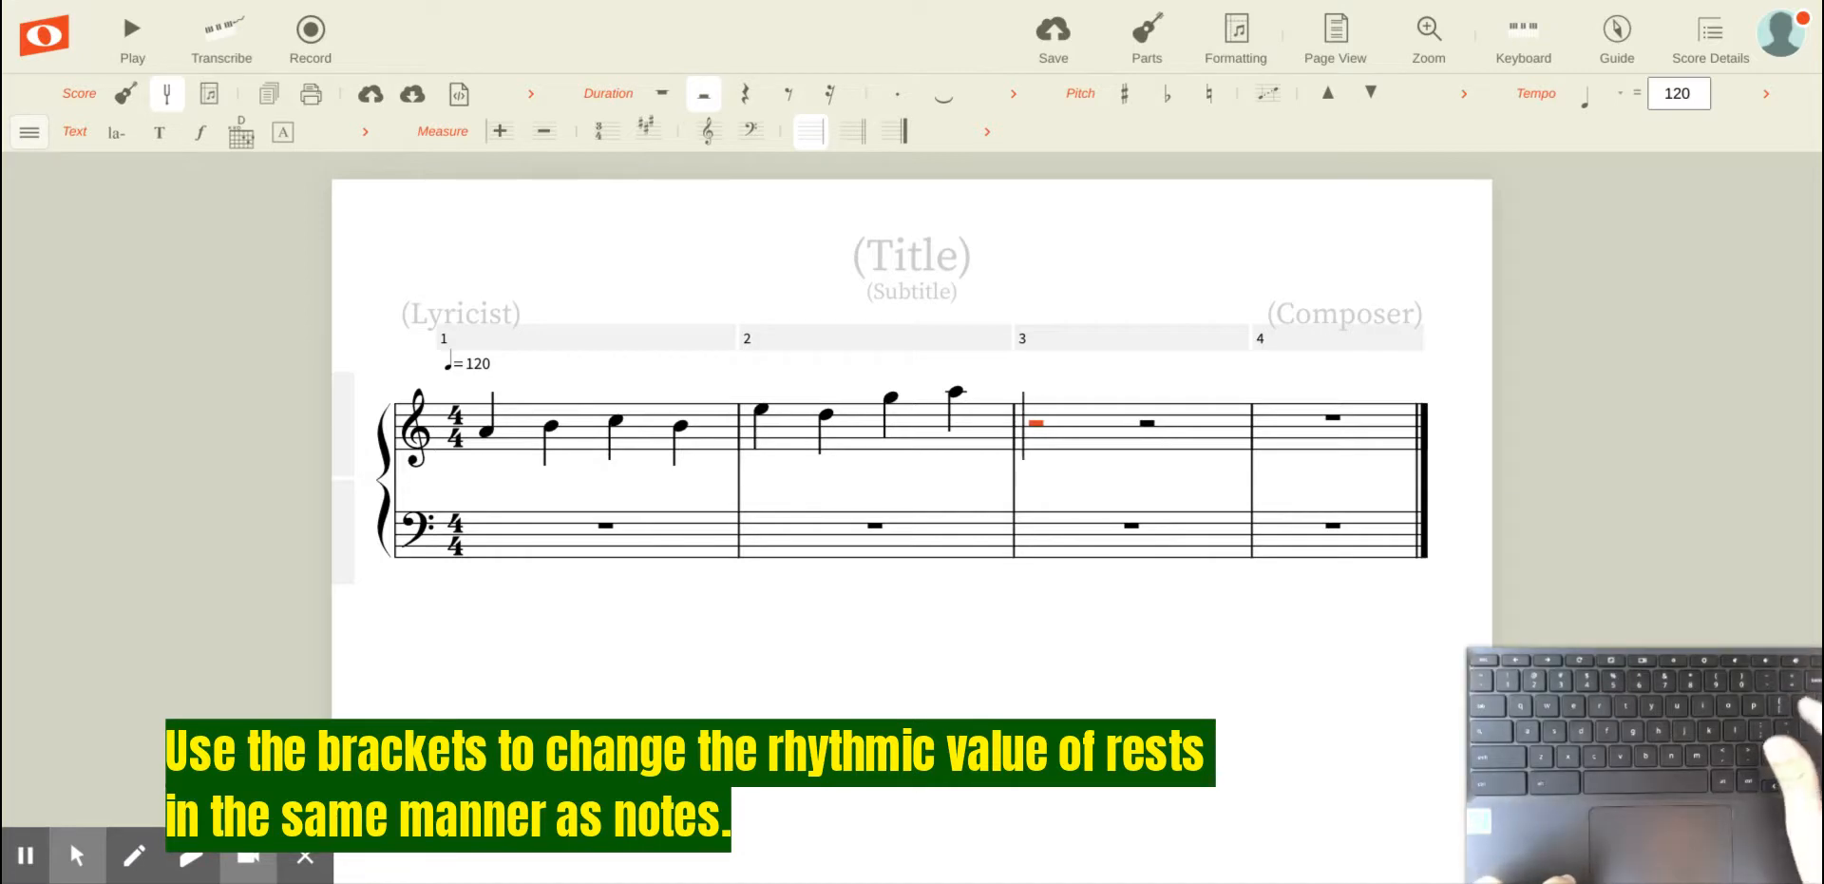
{"action": "key", "text": "bracketright"}
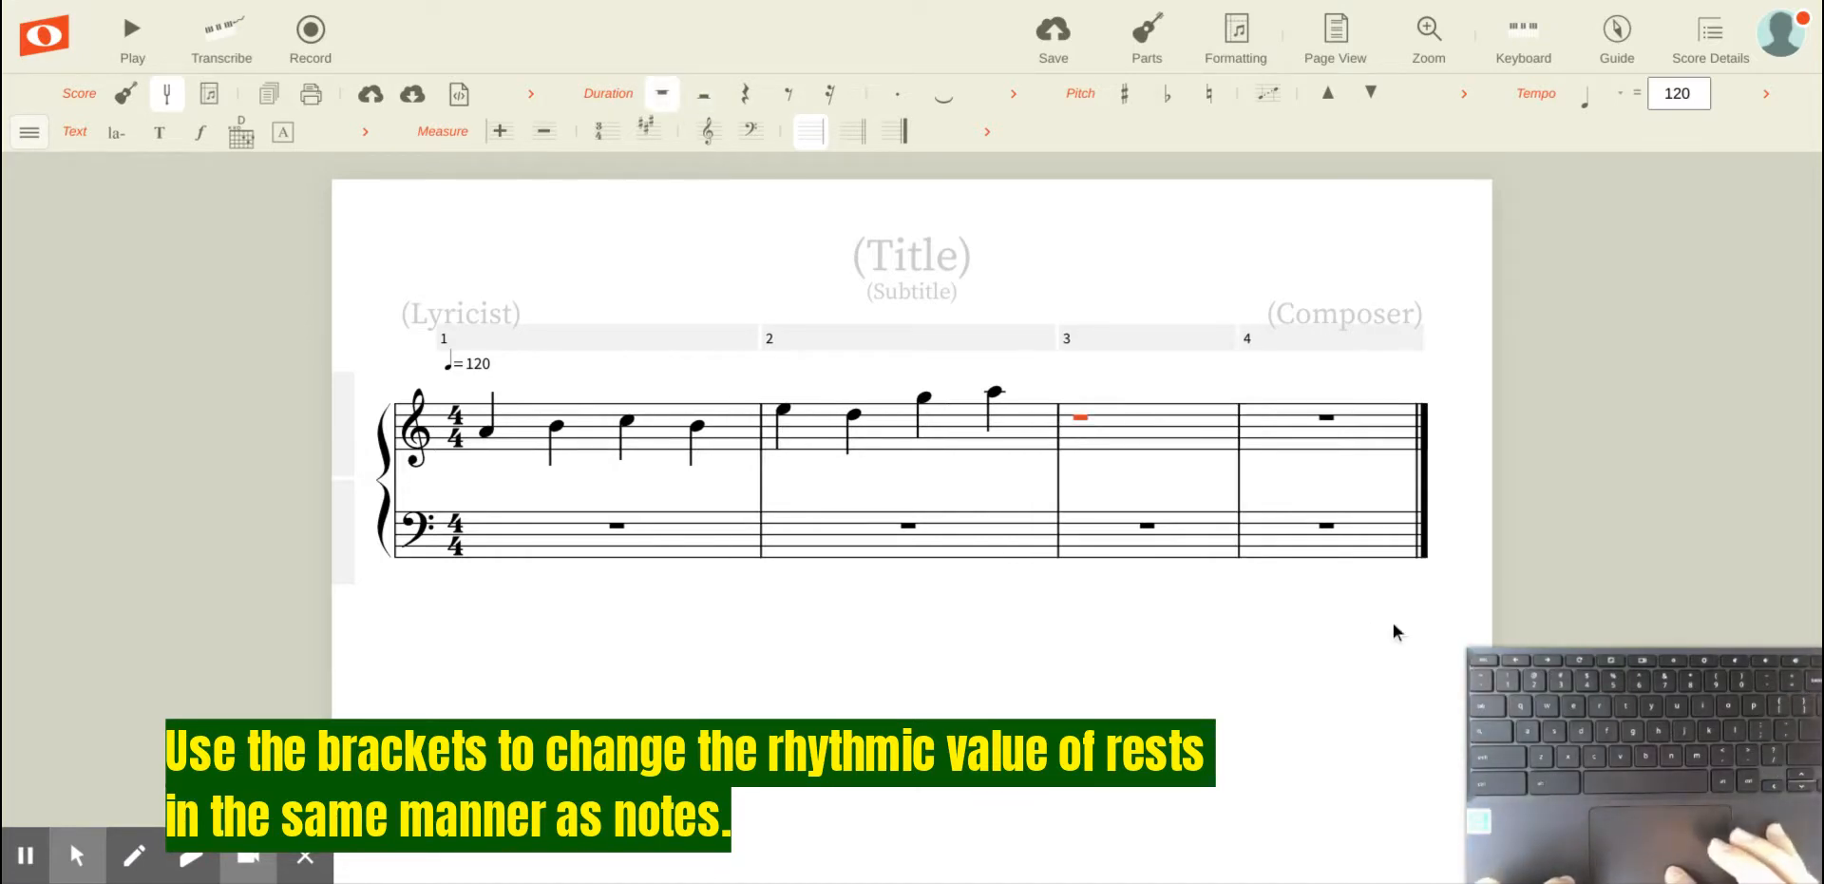
Step: Practise selecting the notes of measures 1 and 2 as a range, from first note to last note
{"action": "double_click", "coordinate": [1161, 422]}
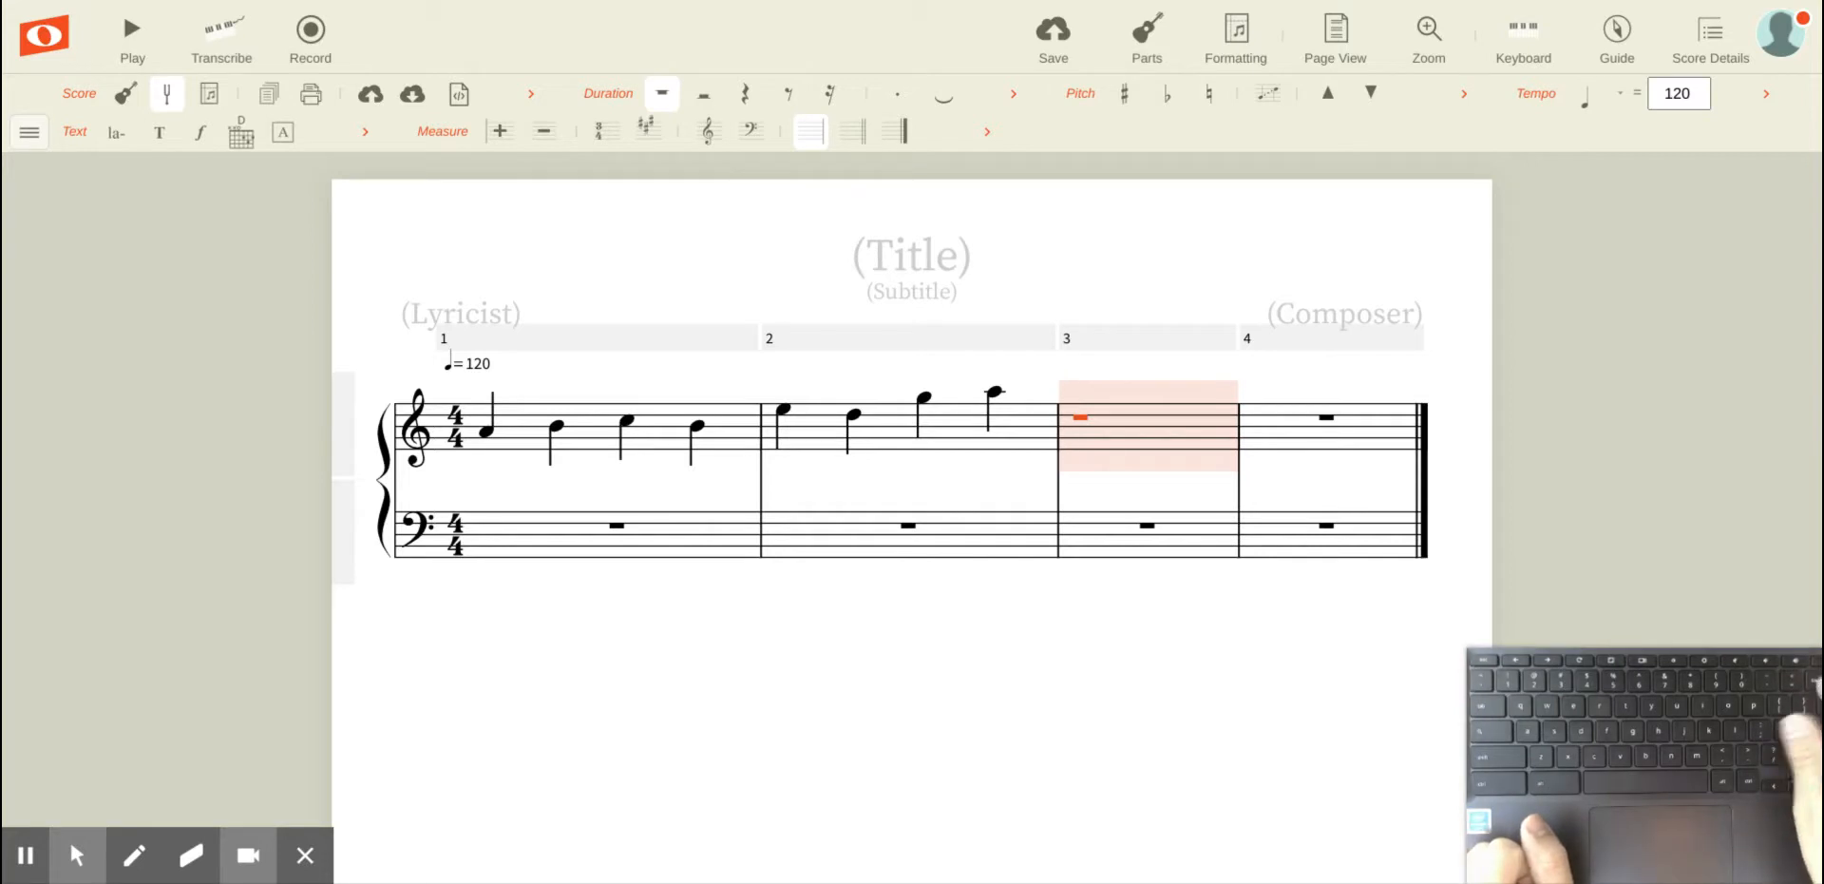
{"action": "key", "text": "BackSpace"}
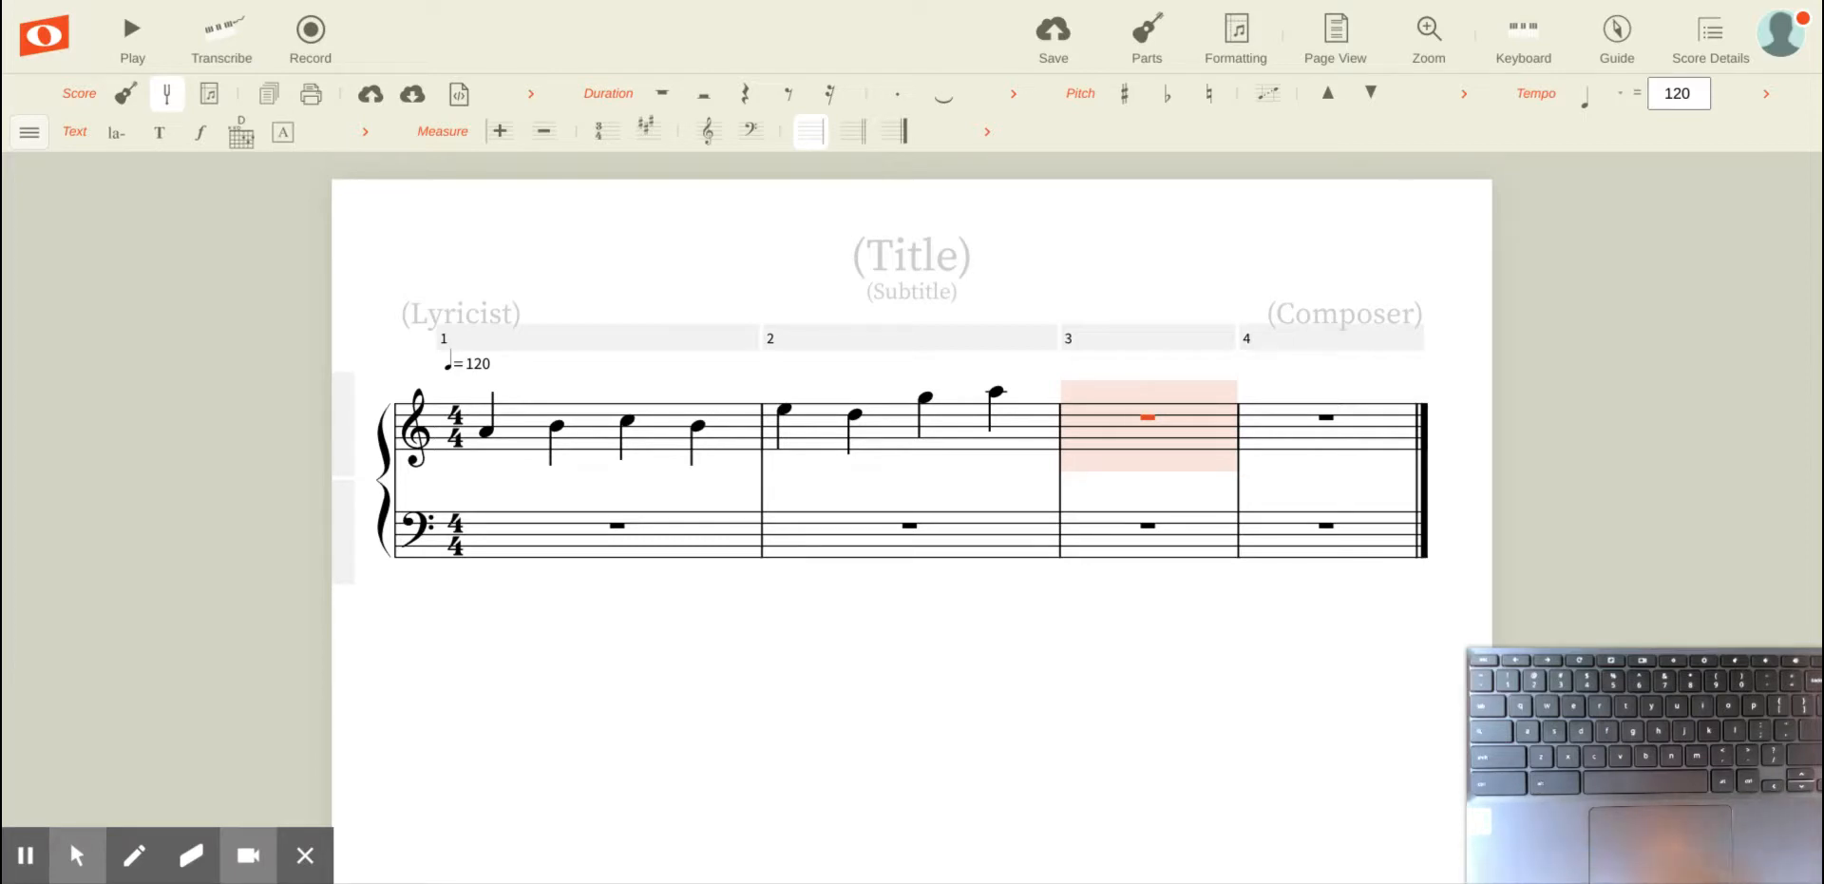
{"action": "left_click", "coordinate": [511, 434]}
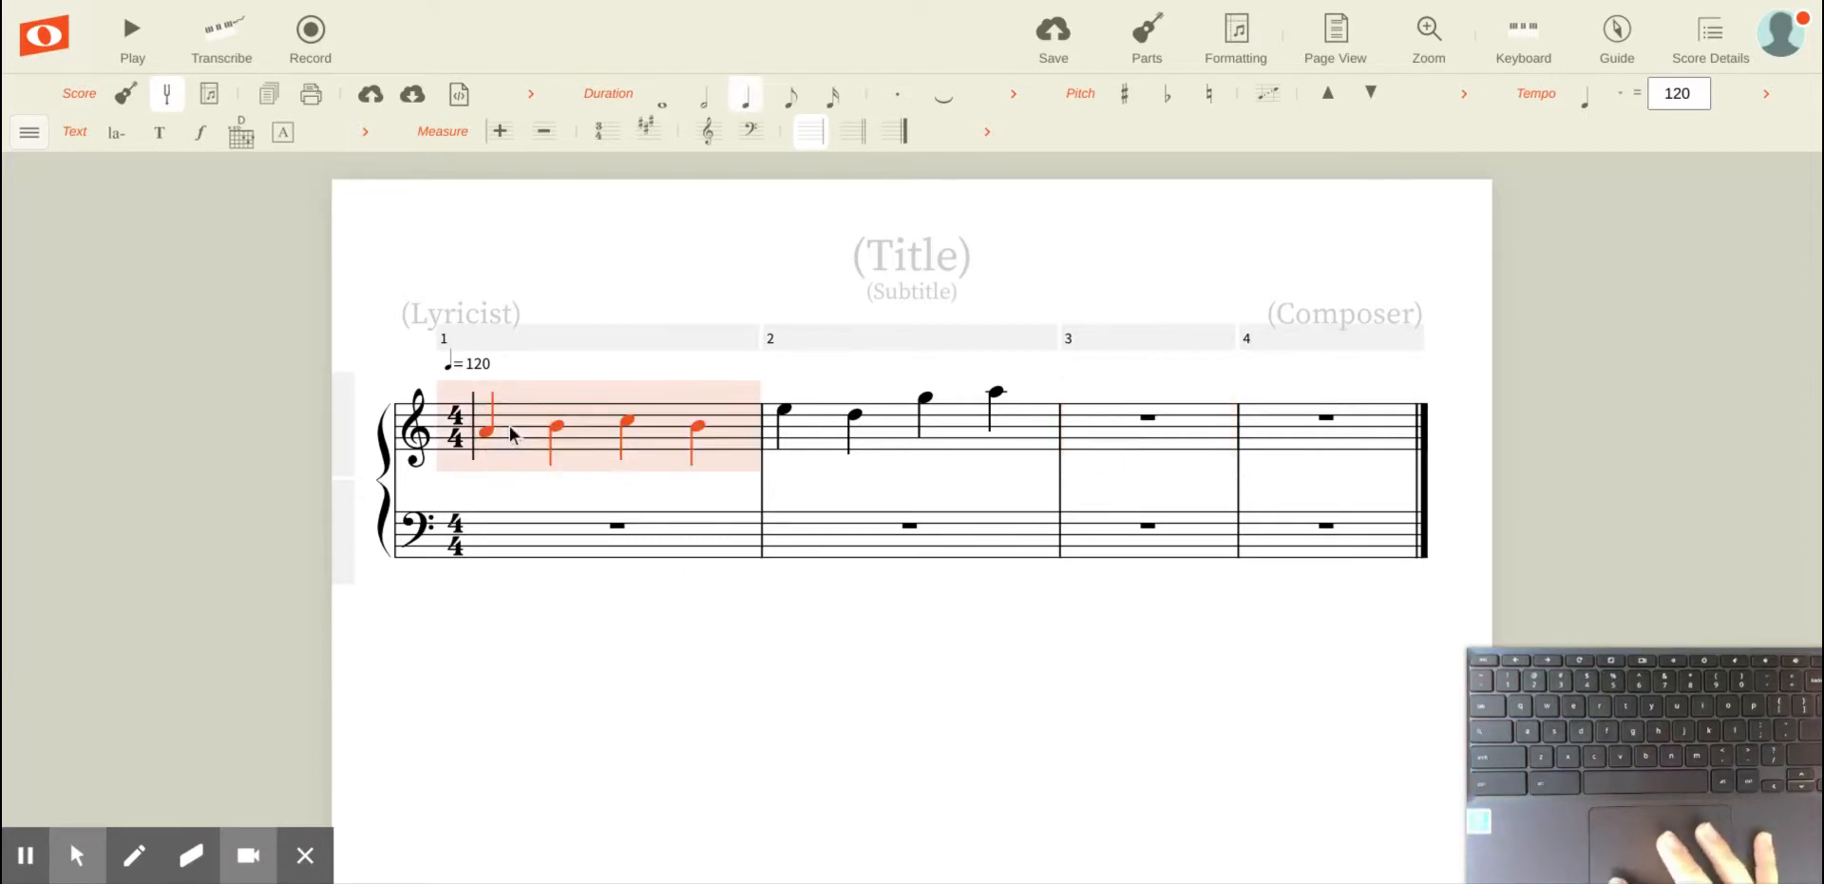
{"action": "left_click", "coordinate": [1028, 437], "text": "shift"}
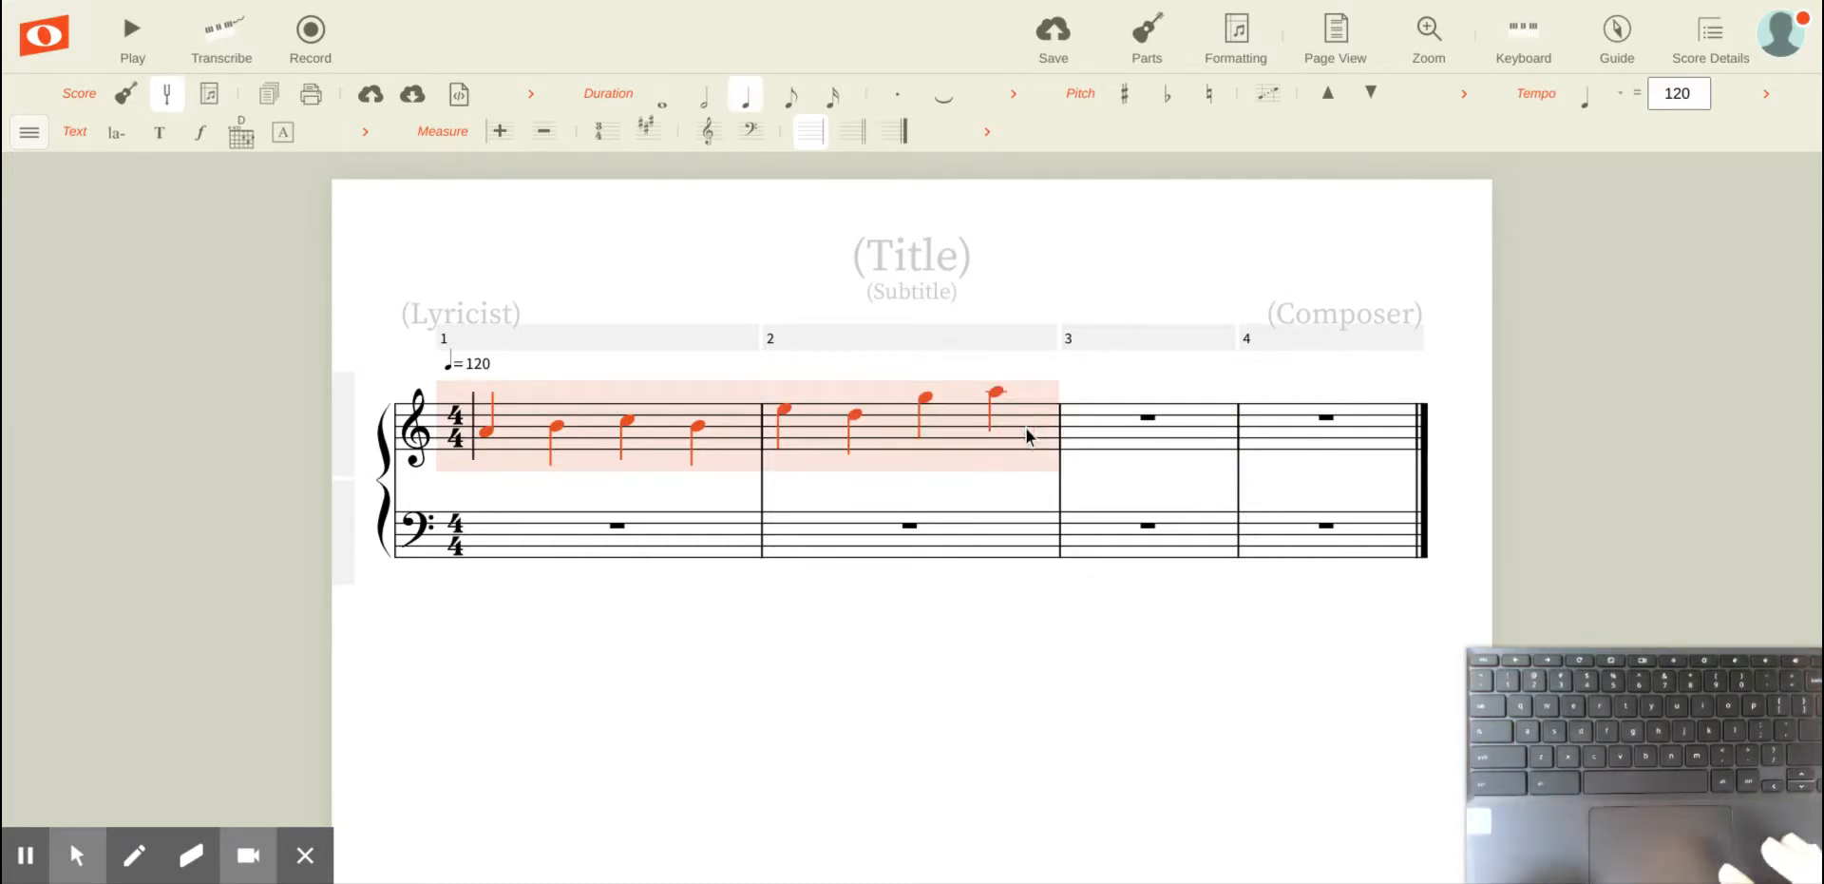
{"action": "left_click", "coordinate": [498, 482]}
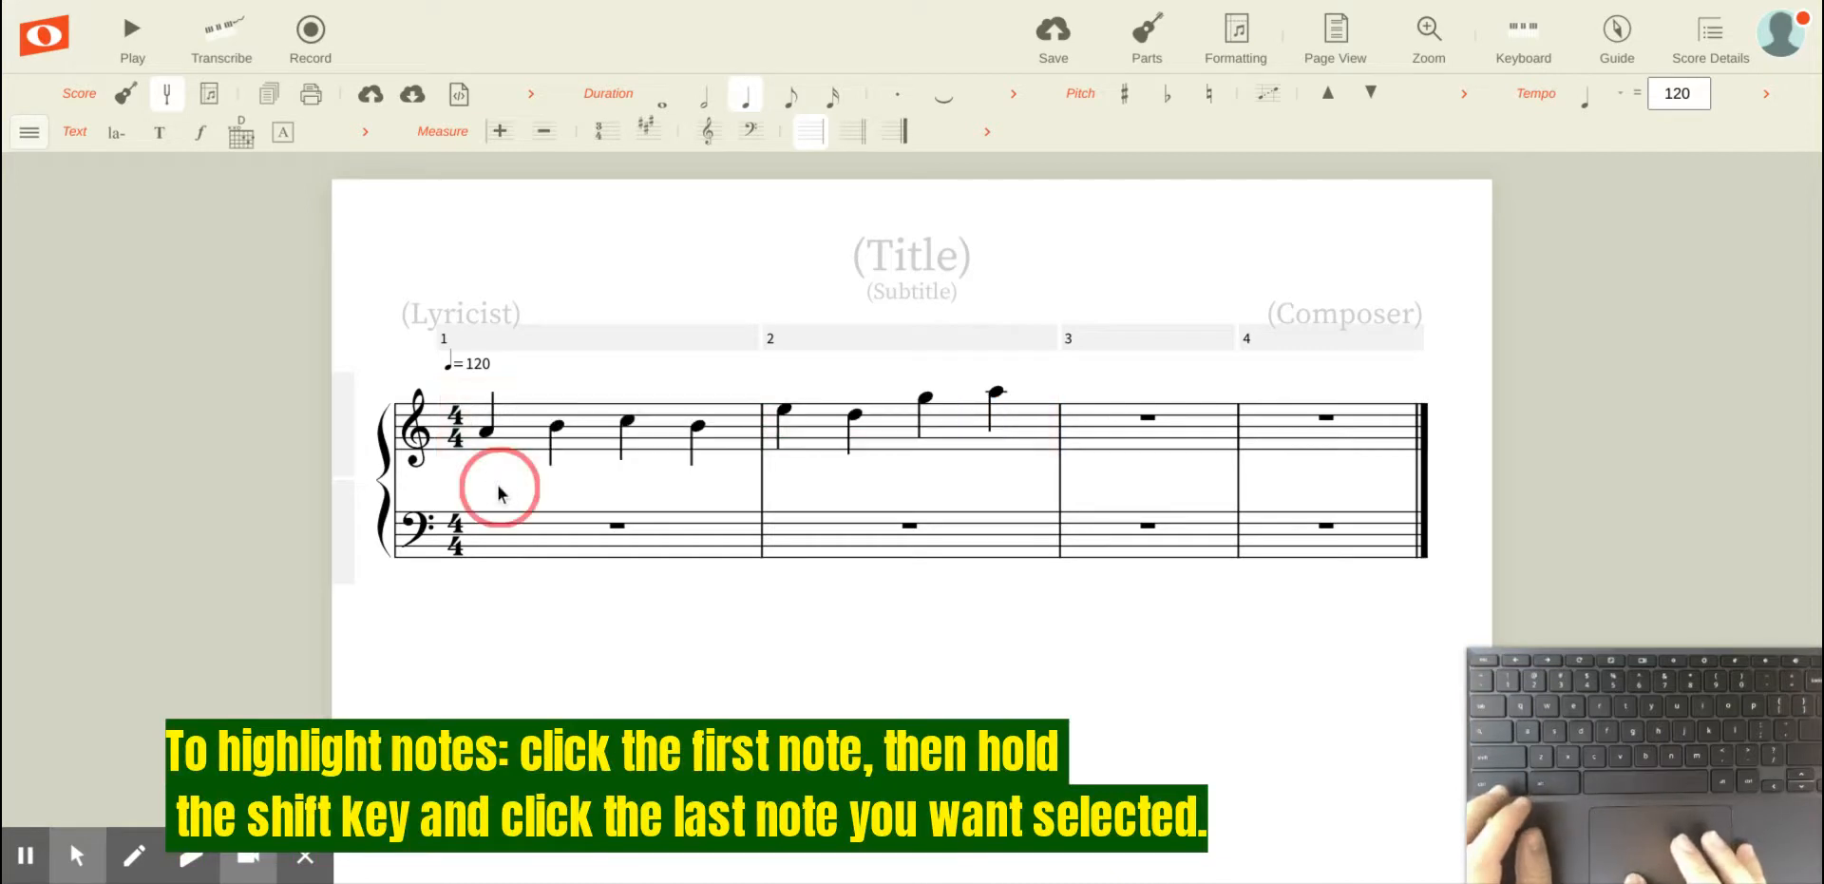
{"action": "left_click", "coordinate": [486, 433]}
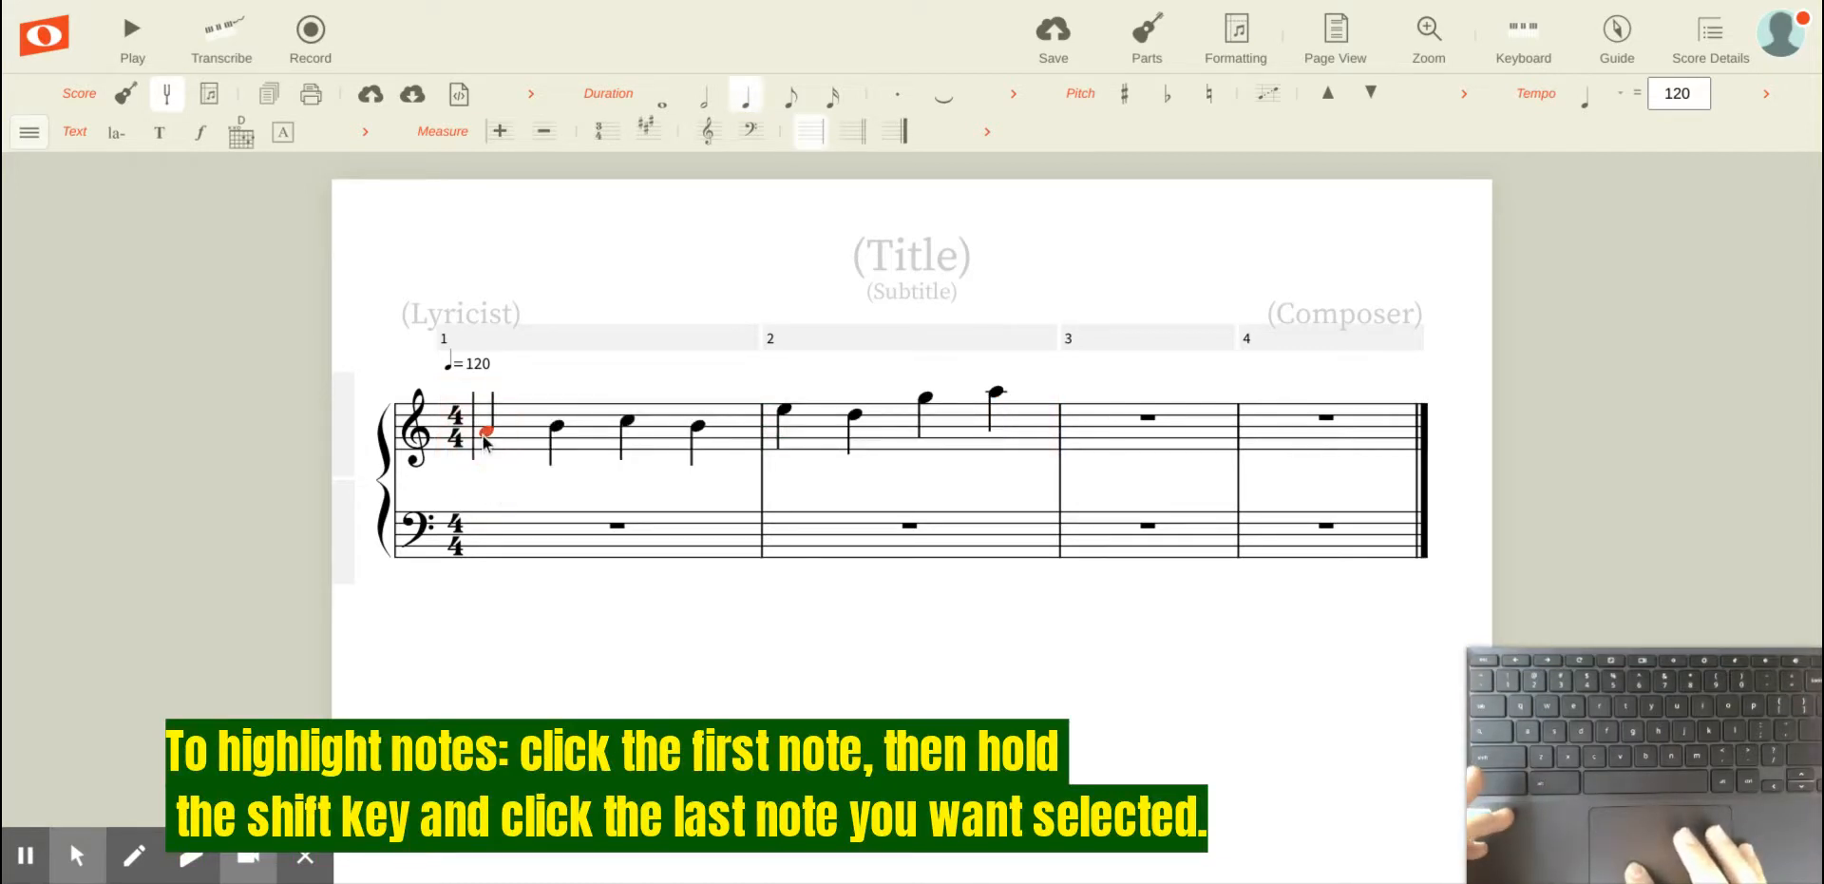
{"action": "left_click", "coordinate": [995, 394], "text": "shift"}
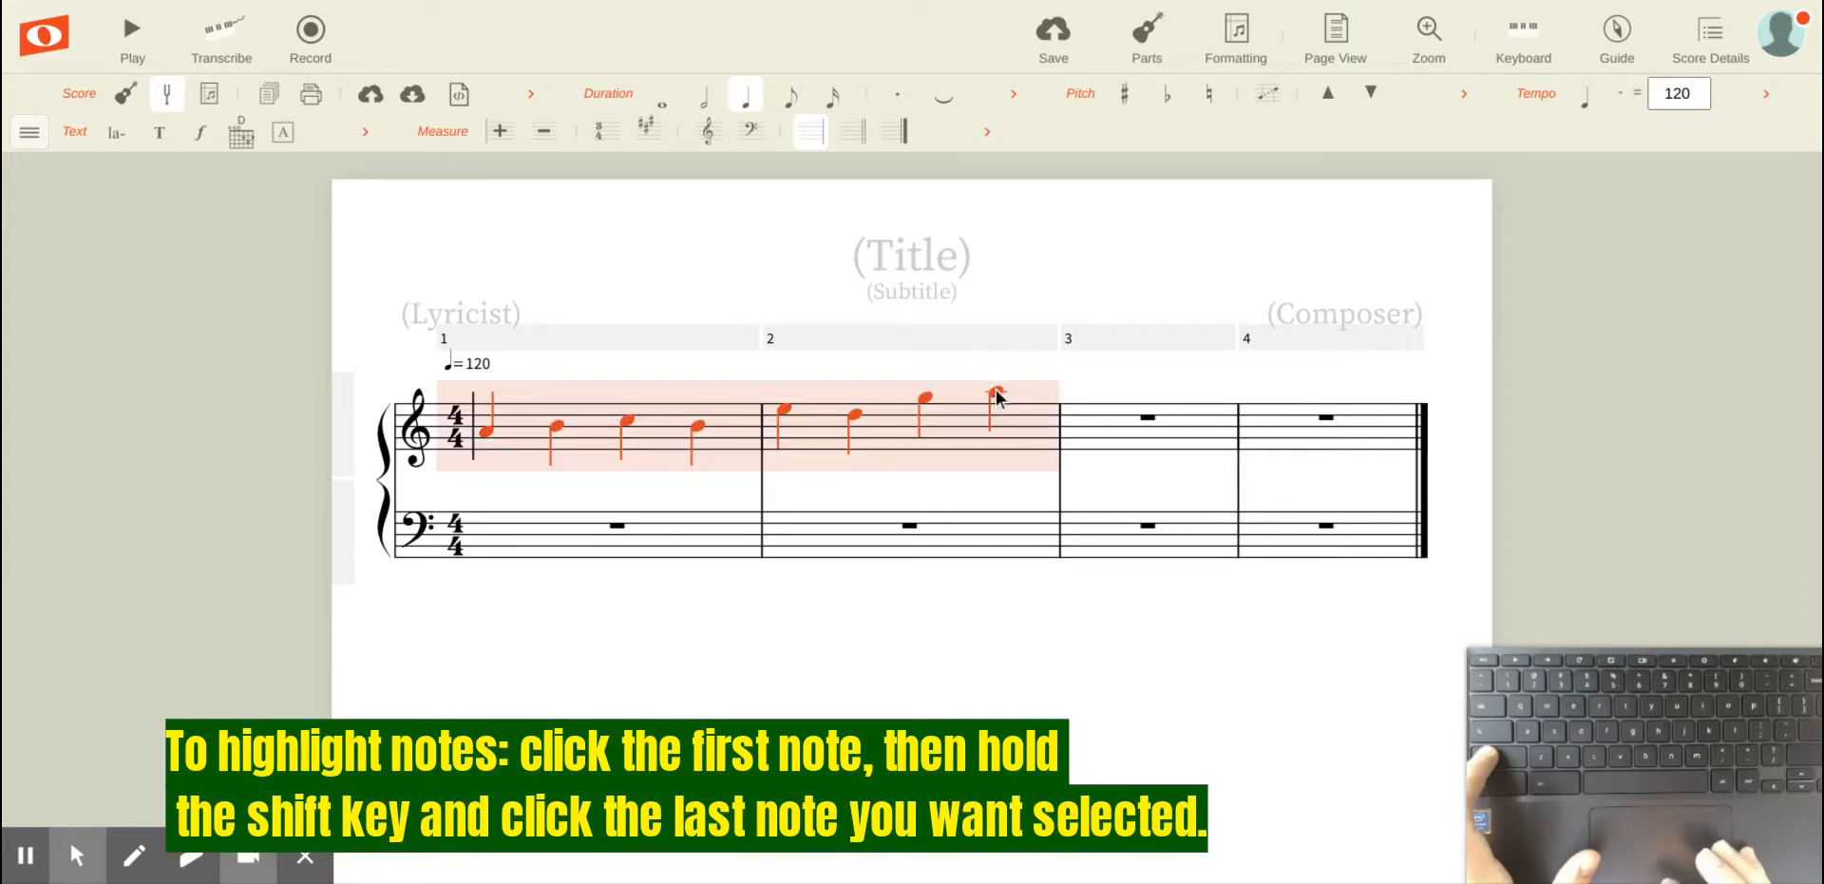
{"action": "left_click", "coordinate": [481, 433]}
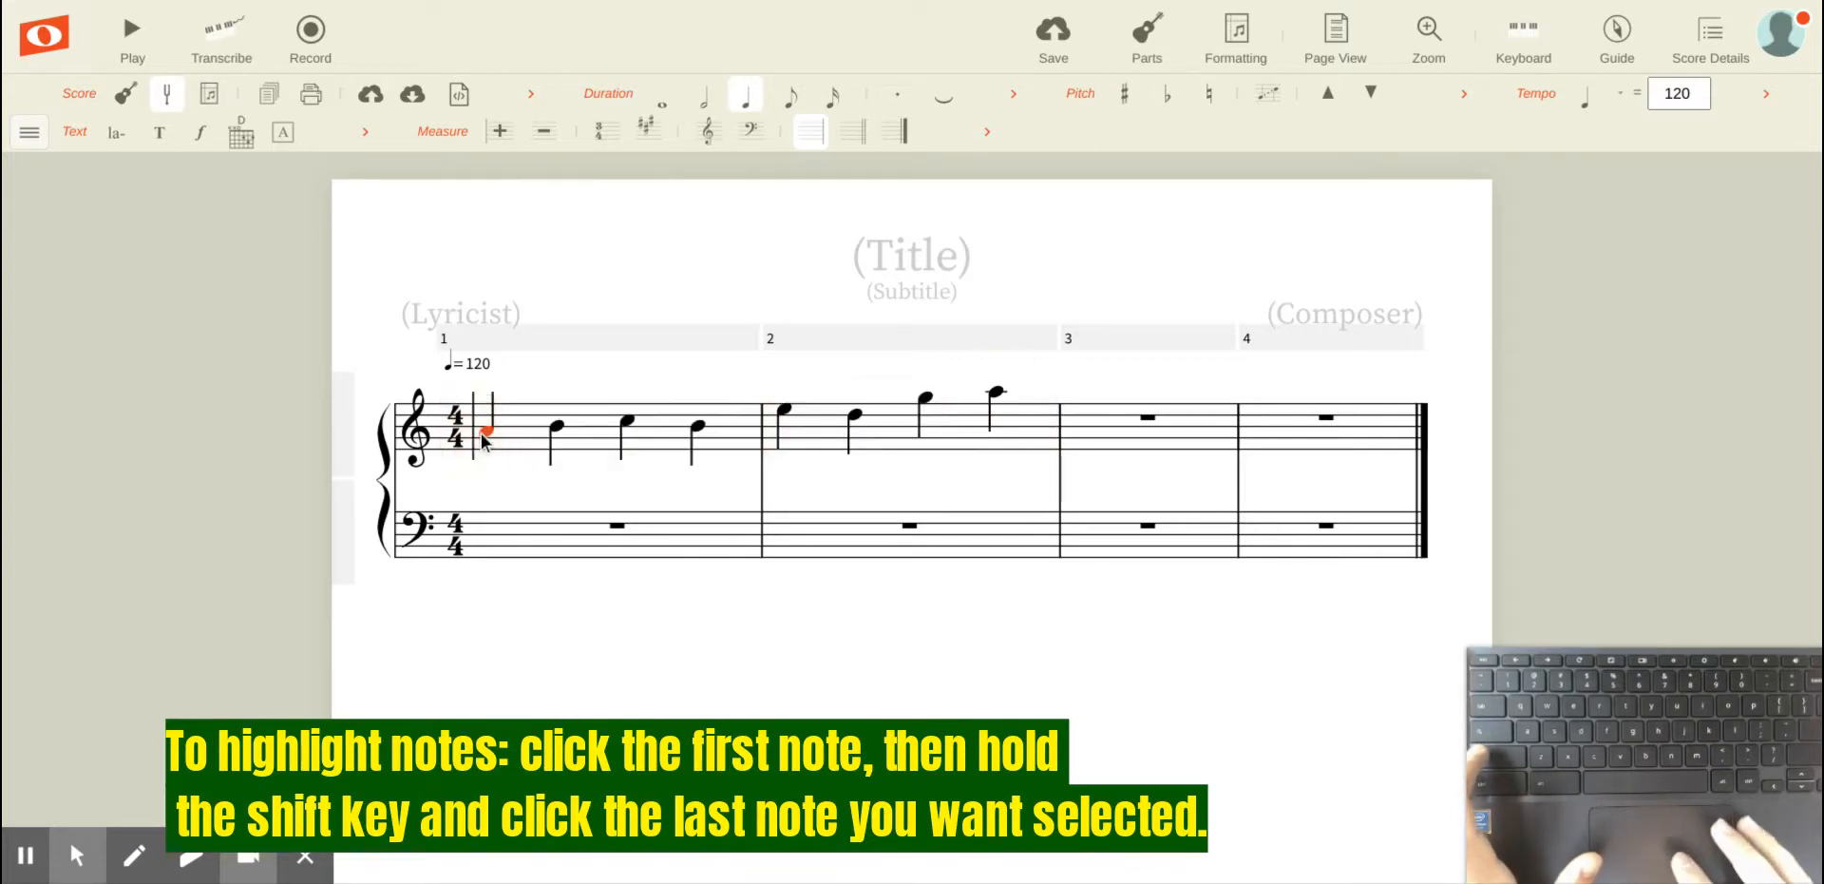
Step: Extend the selection across measures 1 and 2 and repeat it three times to fill measures 3 through 8
{"action": "key", "text": "shift+Right"}
{"action": "key", "text": "shift+Right"}
{"action": "key", "text": "shift+Right"}
{"action": "key", "text": "shift+Right"}
{"action": "key", "text": "shift+Right"}
{"action": "key", "text": "shift+Right"}
{"action": "key", "text": "shift+Right"}
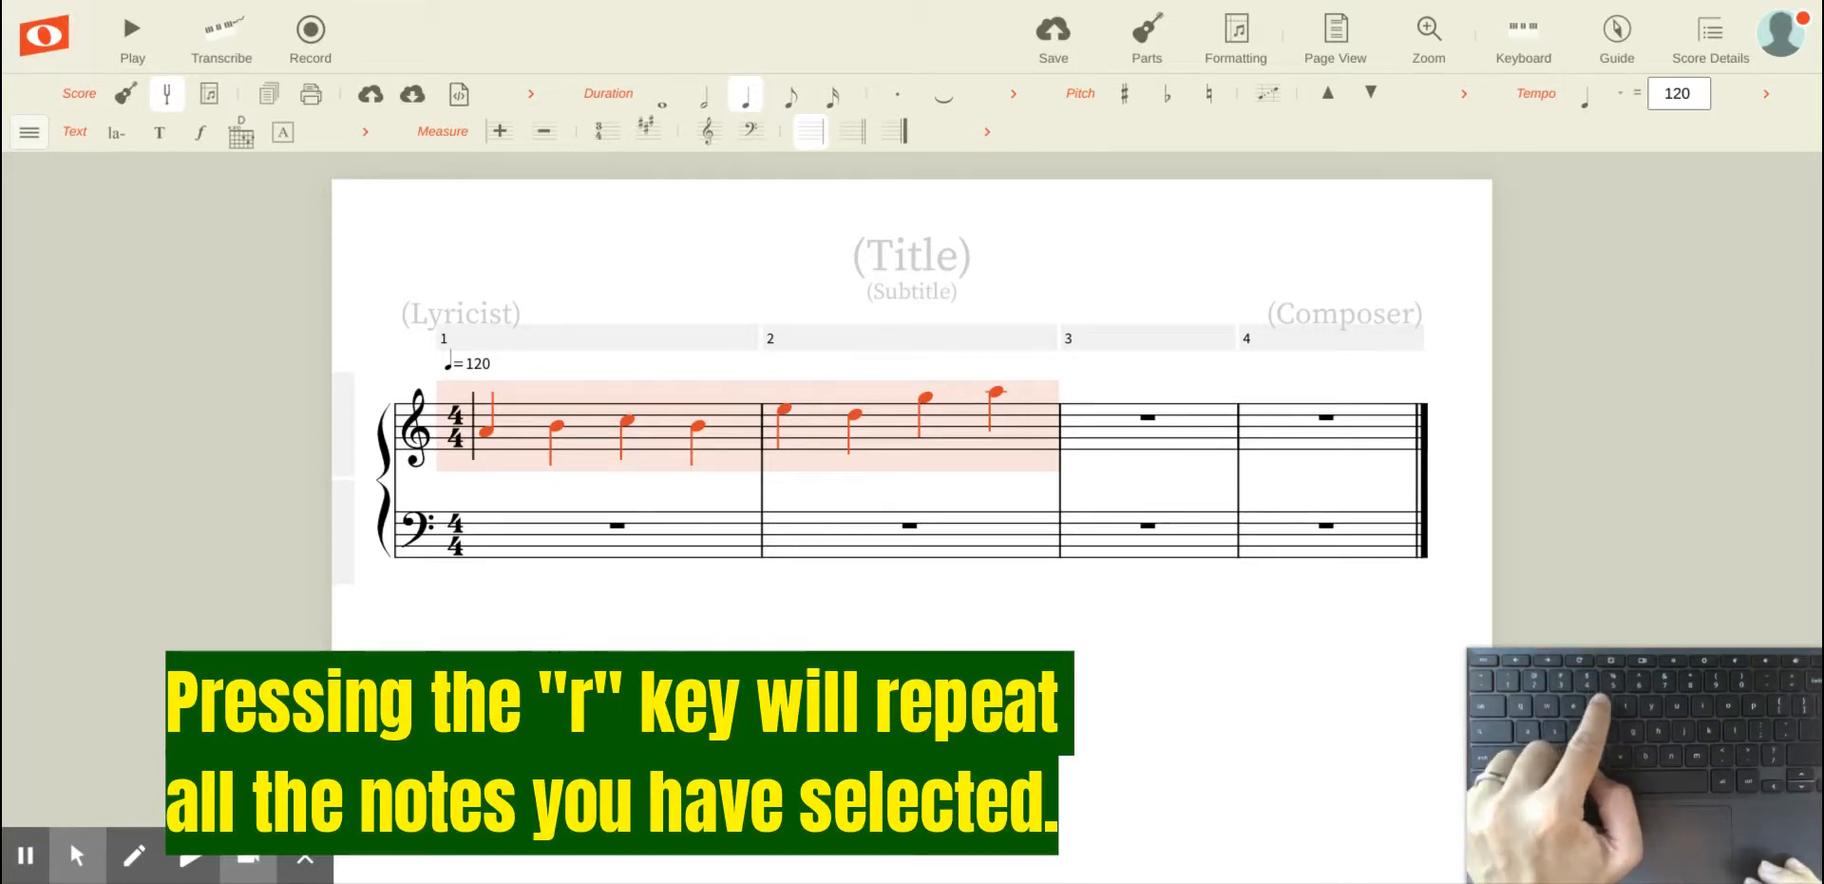
{"action": "key", "text": "r"}
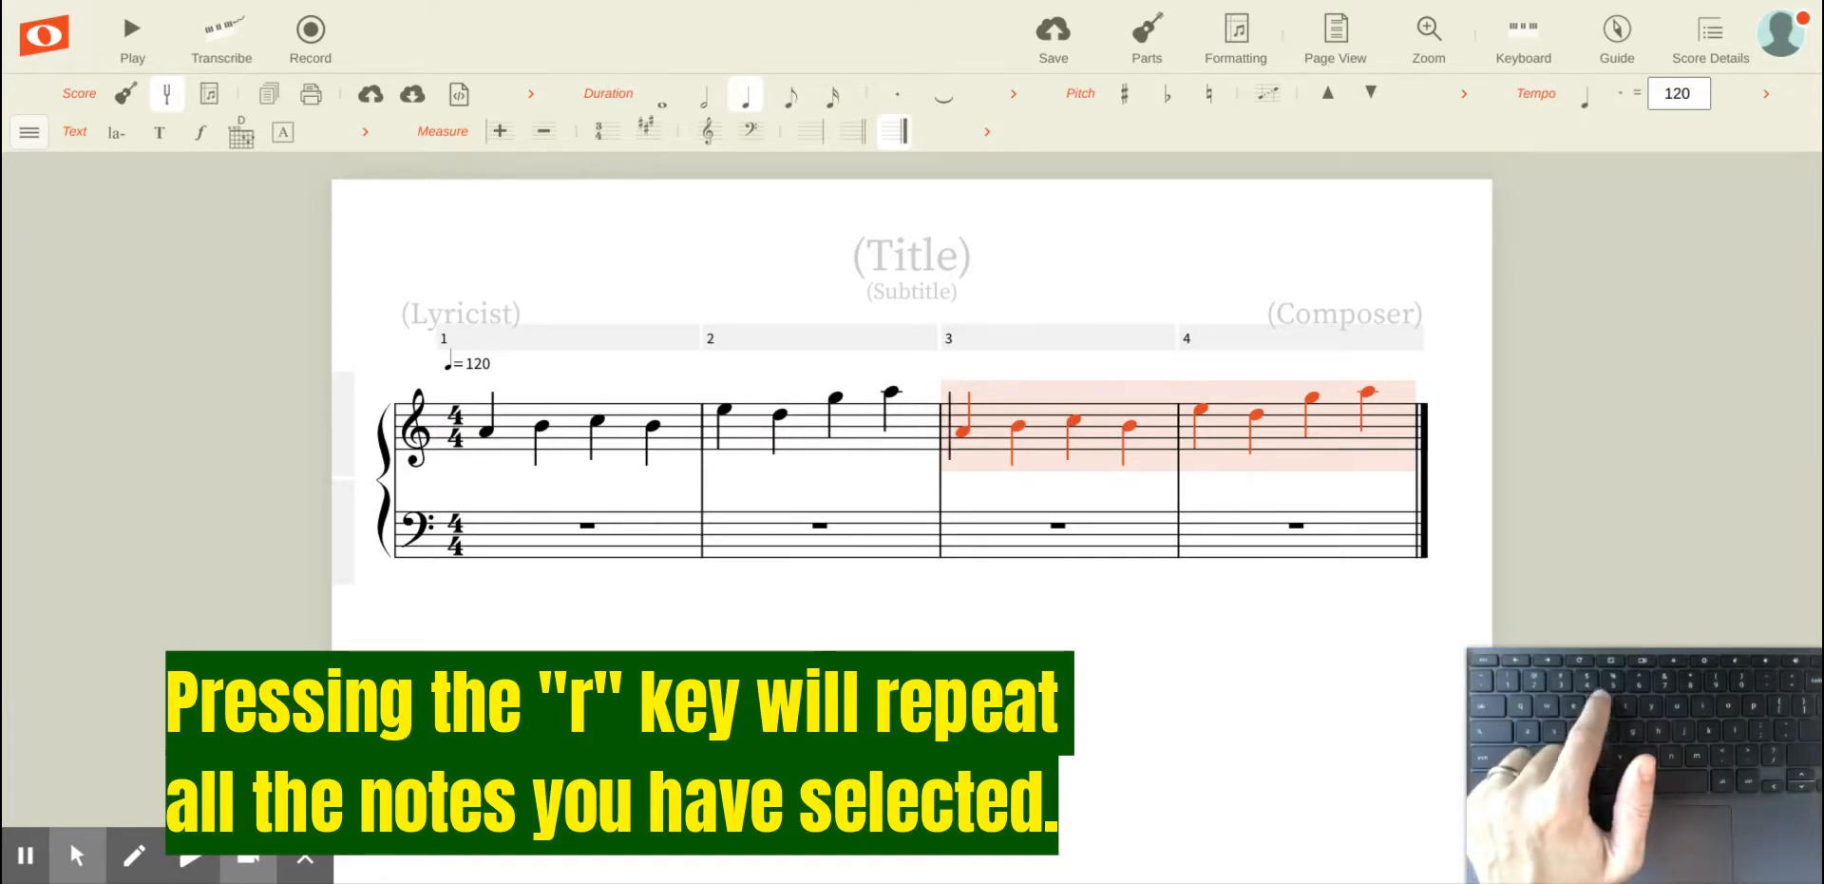
{"action": "key", "text": "r"}
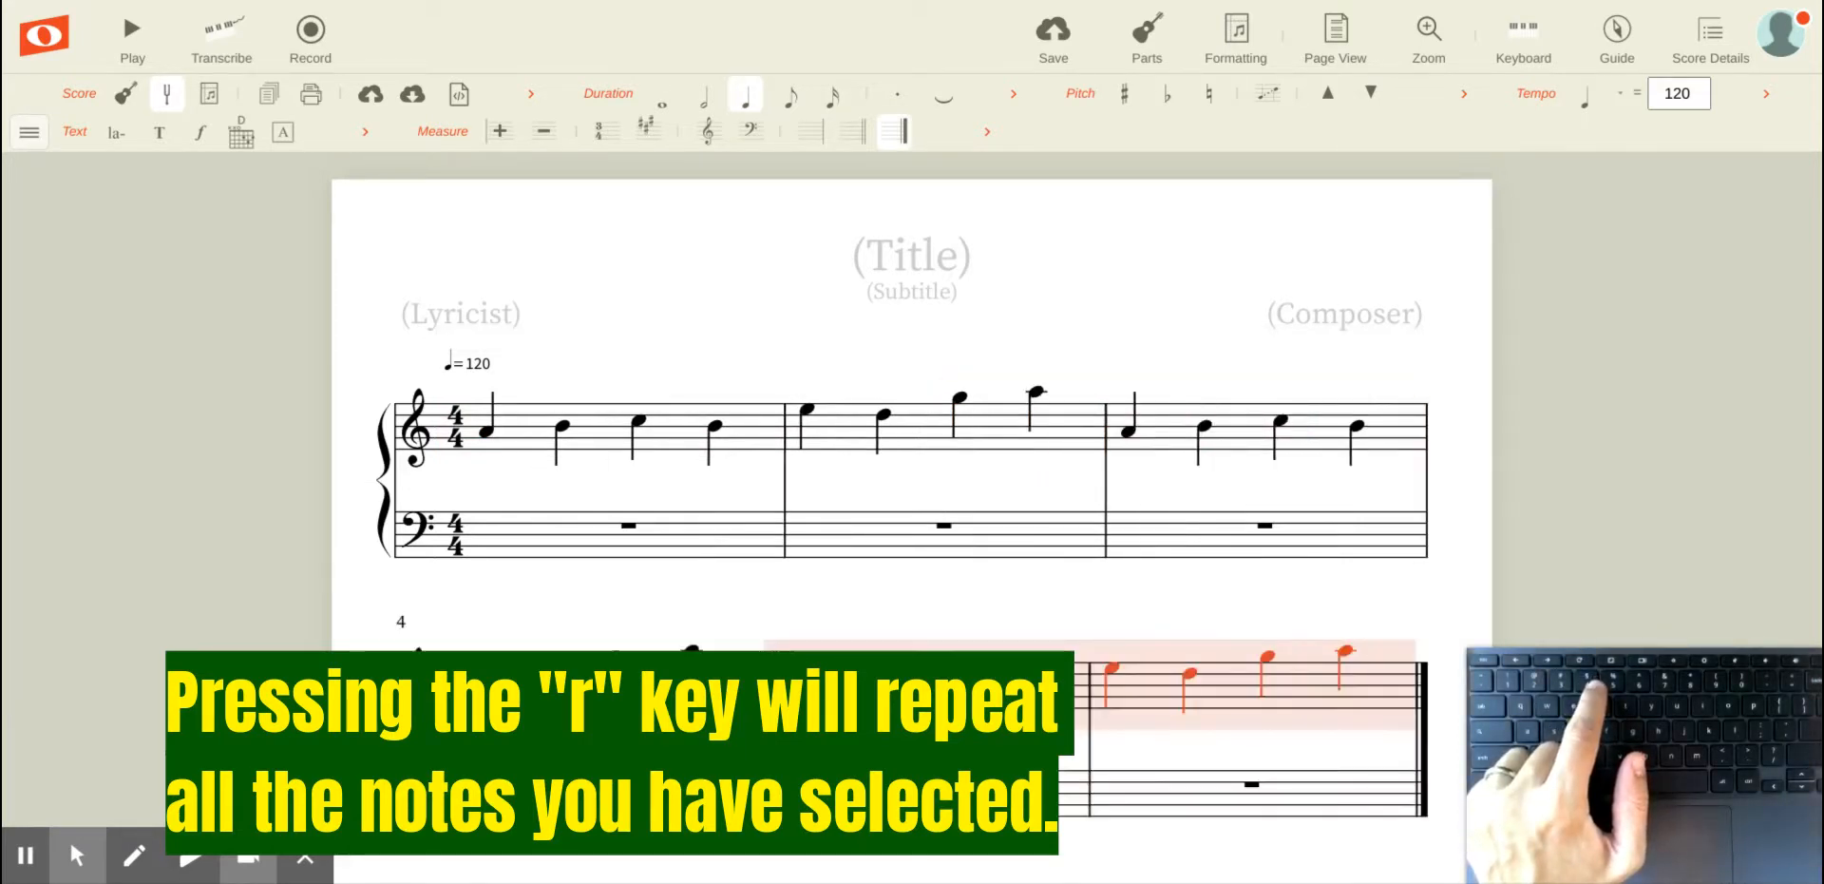
{"action": "key", "text": "r"}
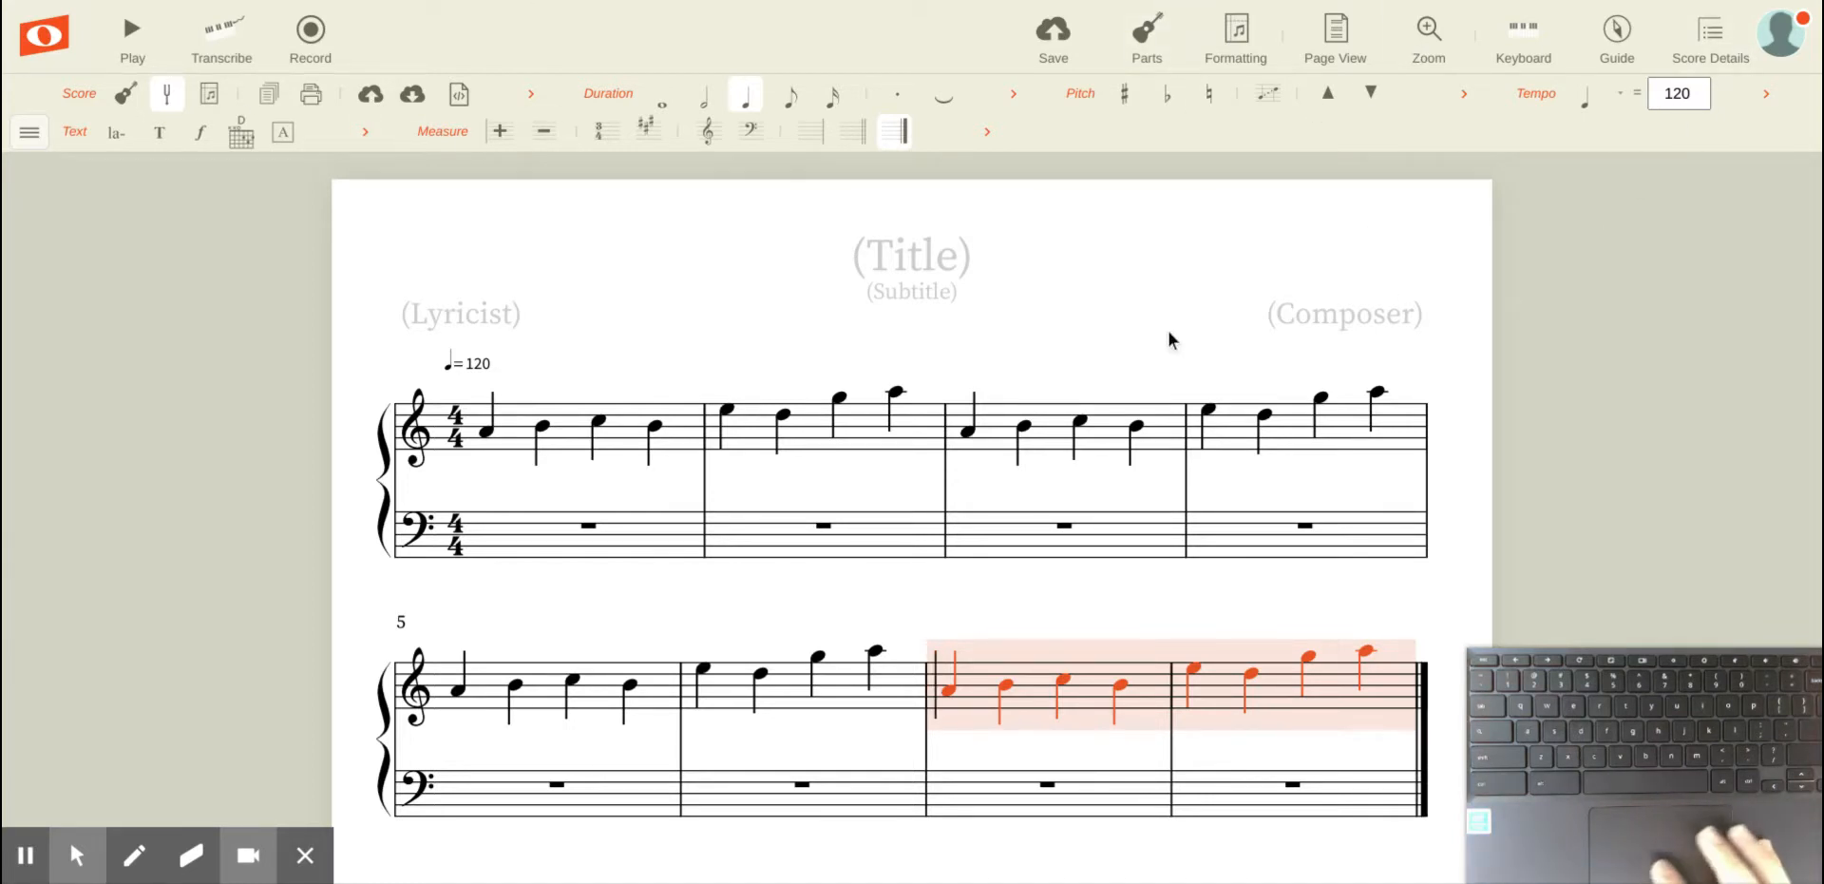
Step: Select the phrase in measures 3 and 4 and move it down four steps
{"action": "left_click", "coordinate": [969, 431]}
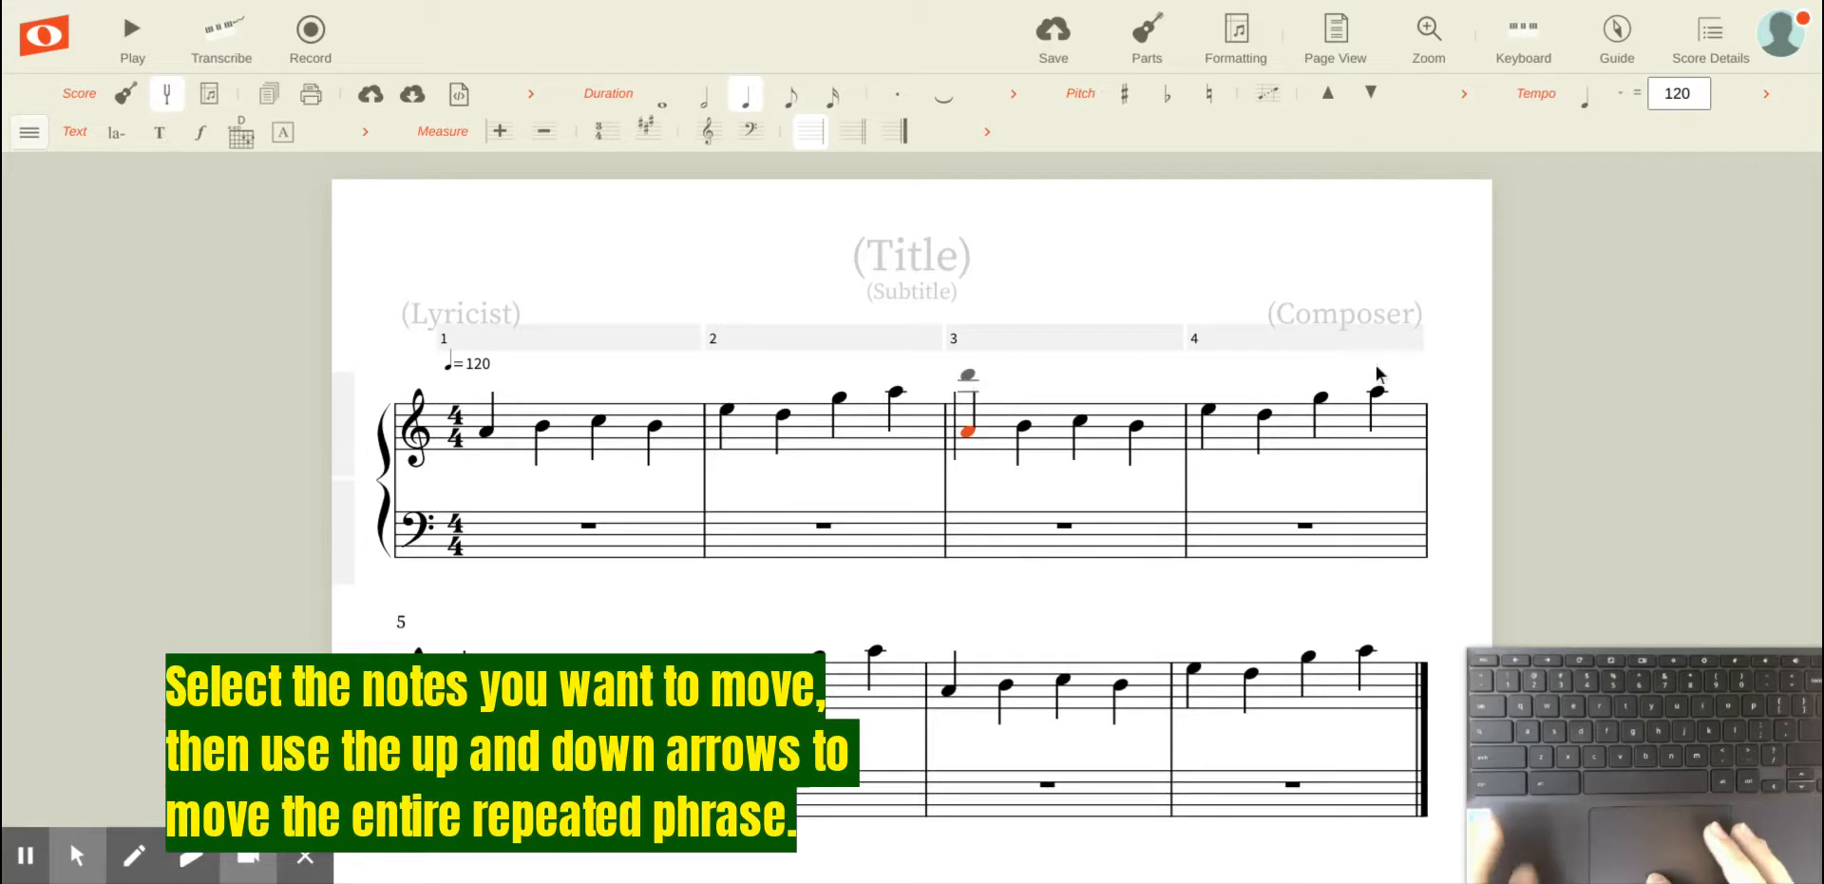
{"action": "left_click", "coordinate": [1378, 392], "text": "shift"}
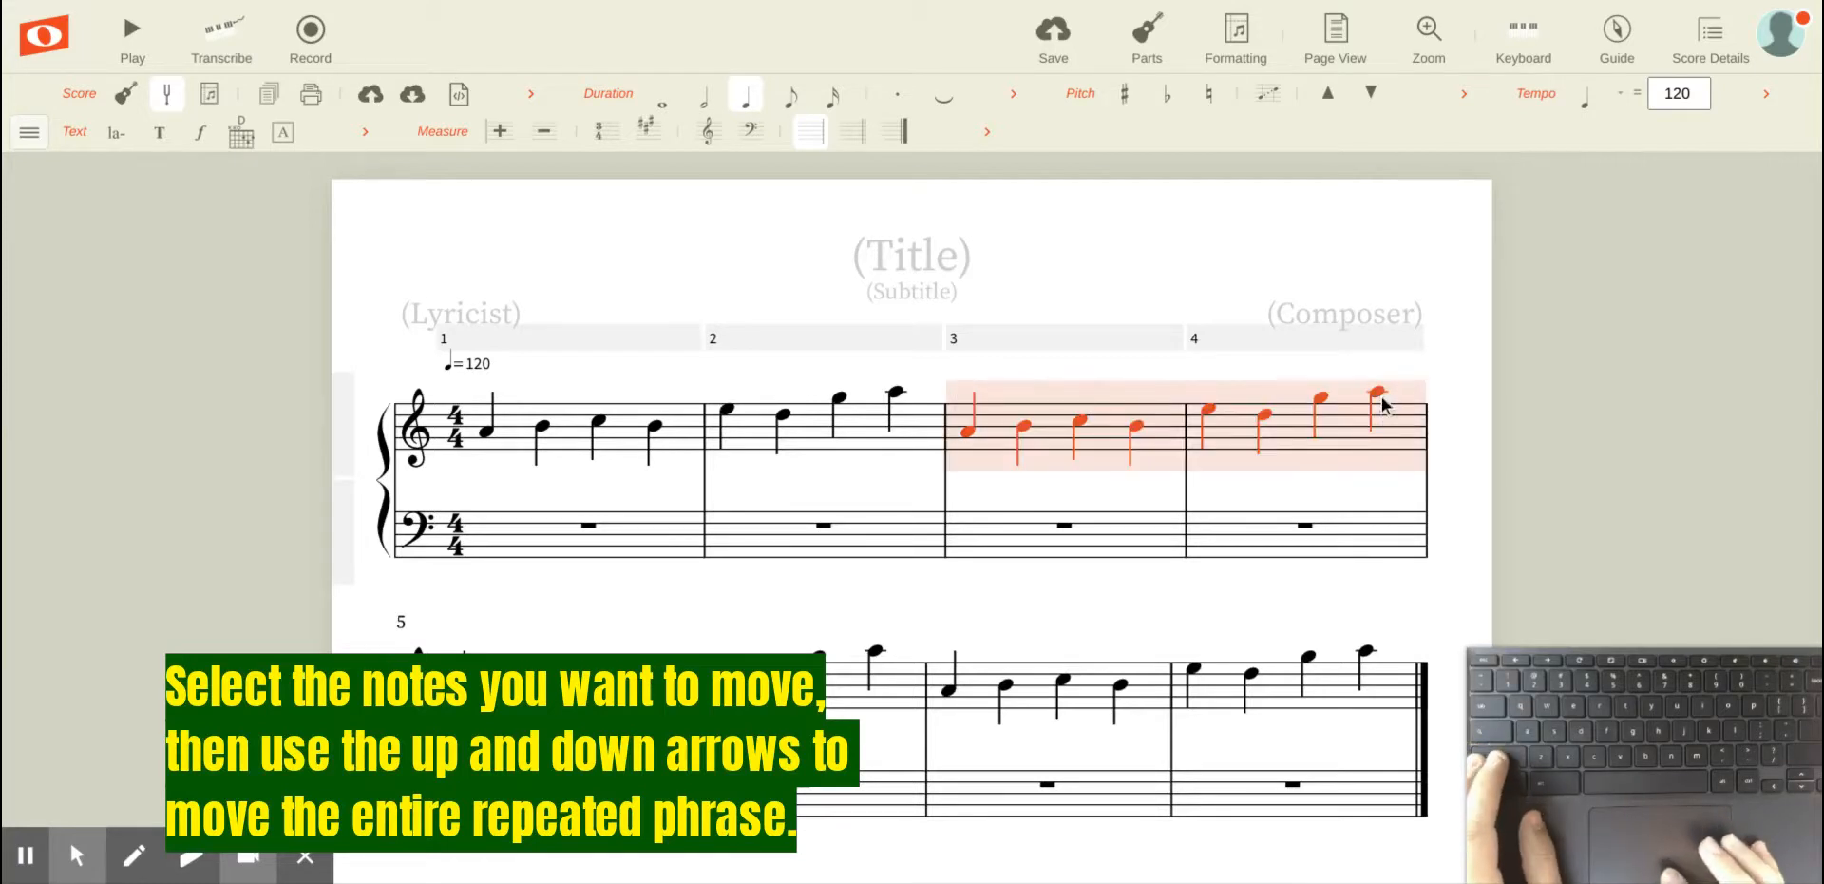
{"action": "key", "text": "Down"}
{"action": "key", "text": "Down"}
{"action": "key", "text": "Down"}
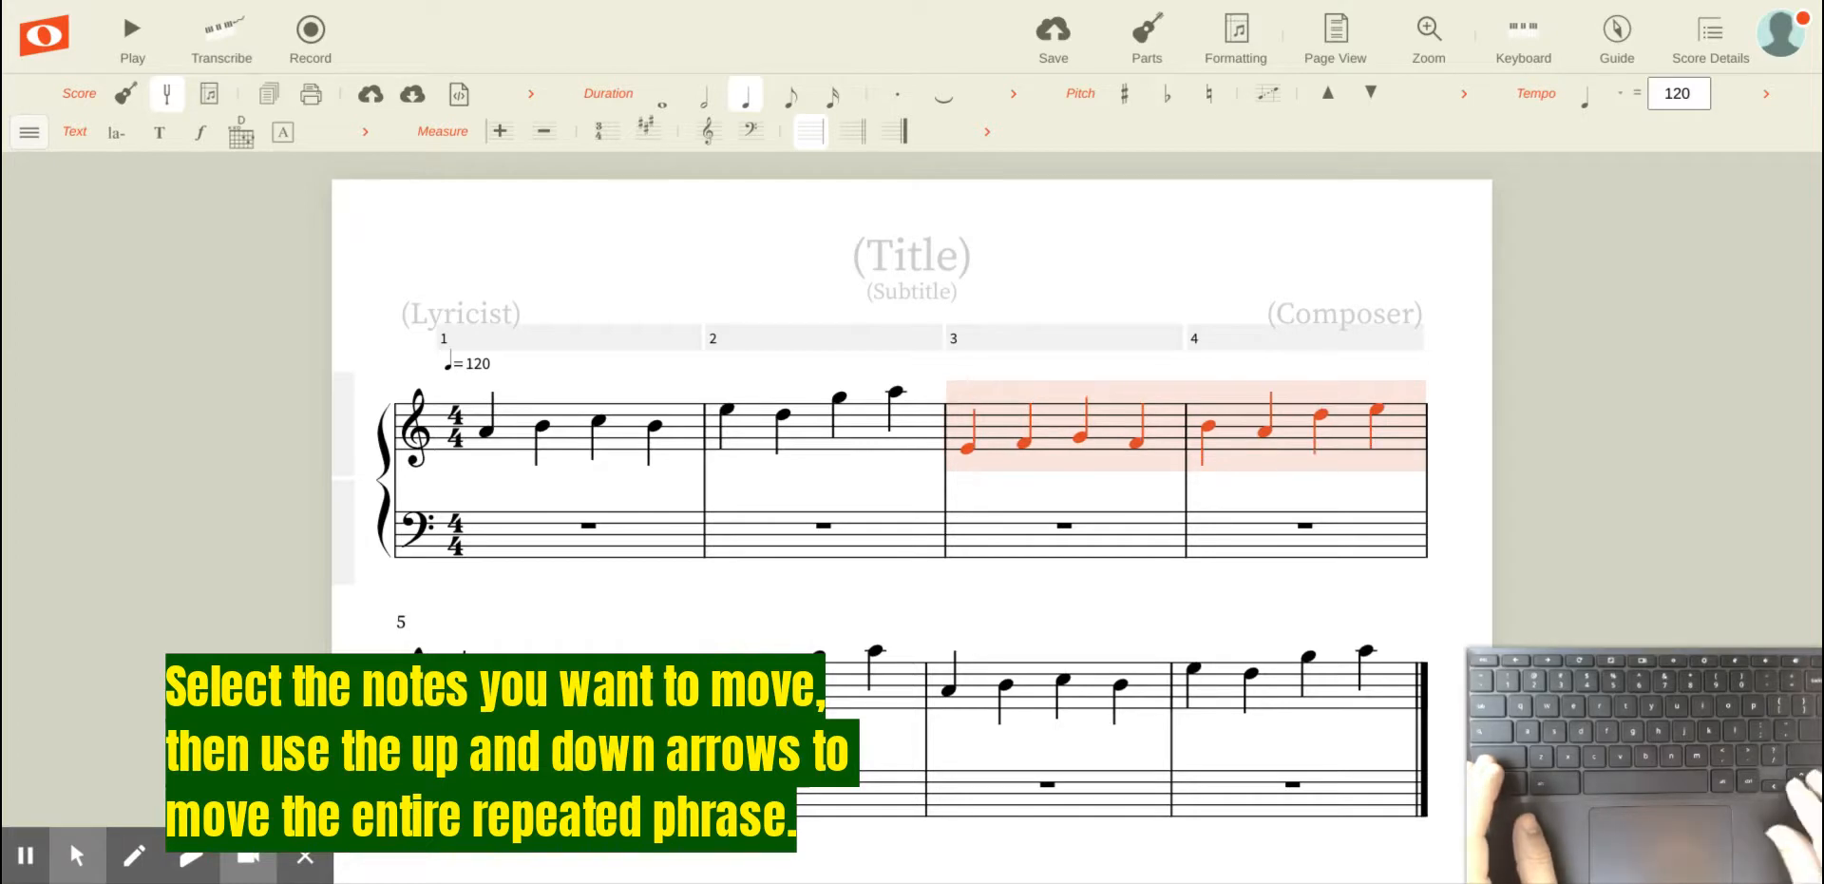
{"action": "key", "text": "Down"}
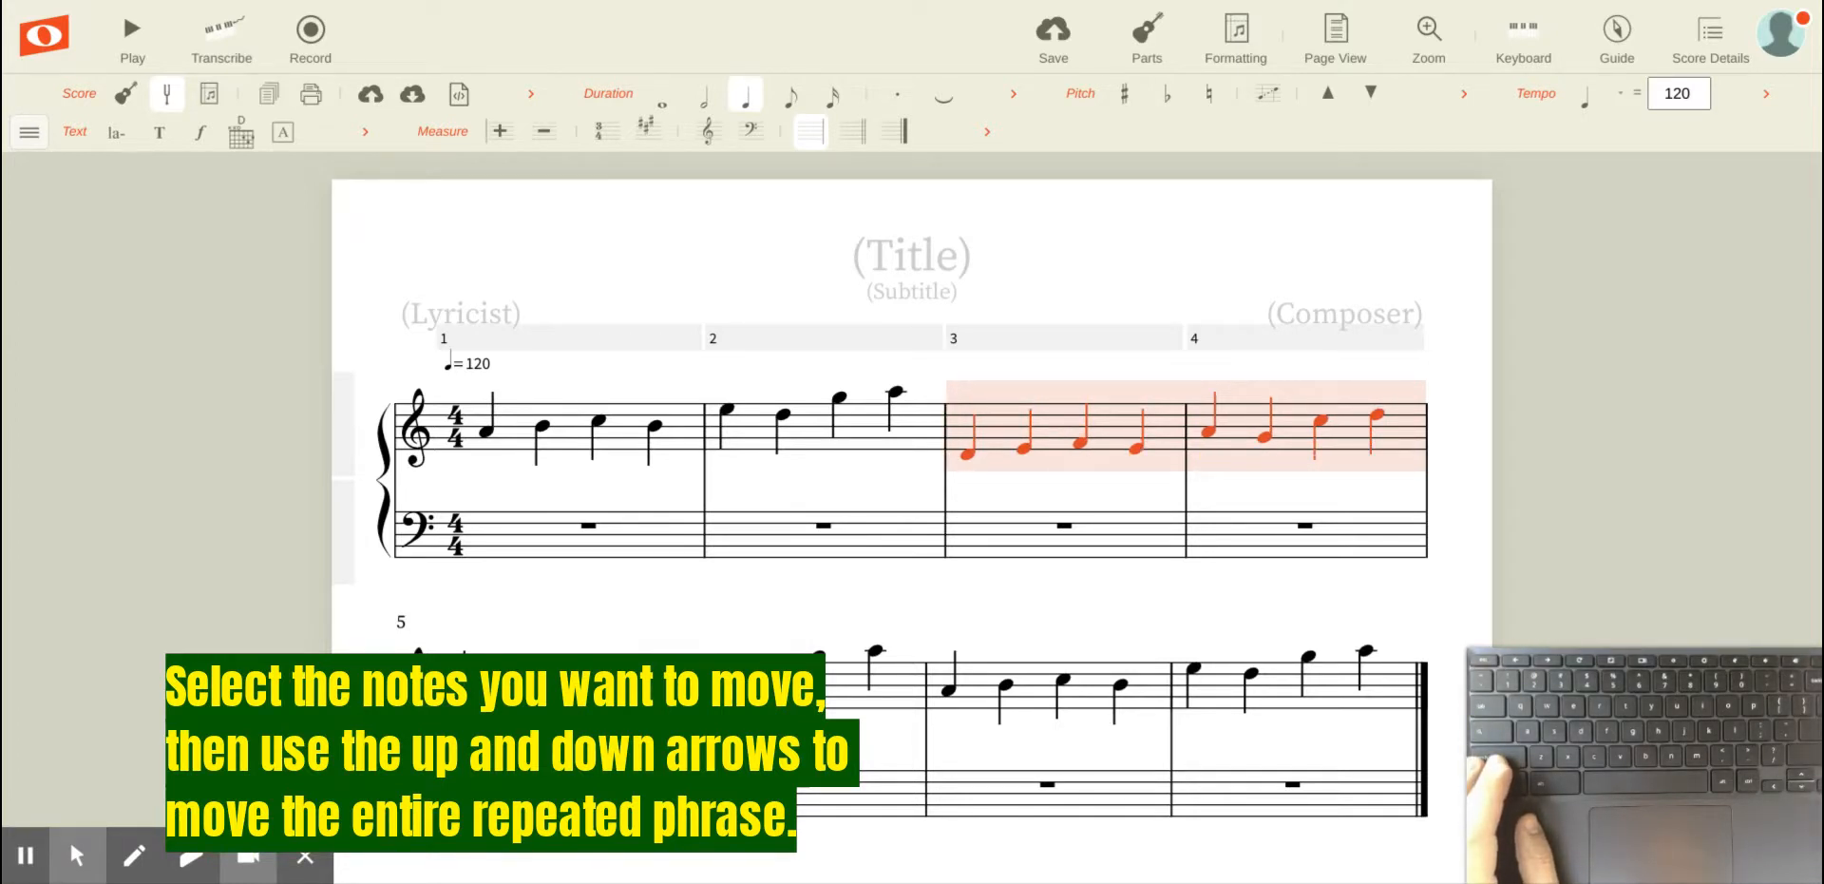
Step: Move the selected phrase in measures 3 and 4 up six steps
{"action": "key", "text": "Up"}
{"action": "key", "text": "Up"}
{"action": "key", "text": "Up"}
{"action": "key", "text": "Up"}
{"action": "key", "text": "Up"}
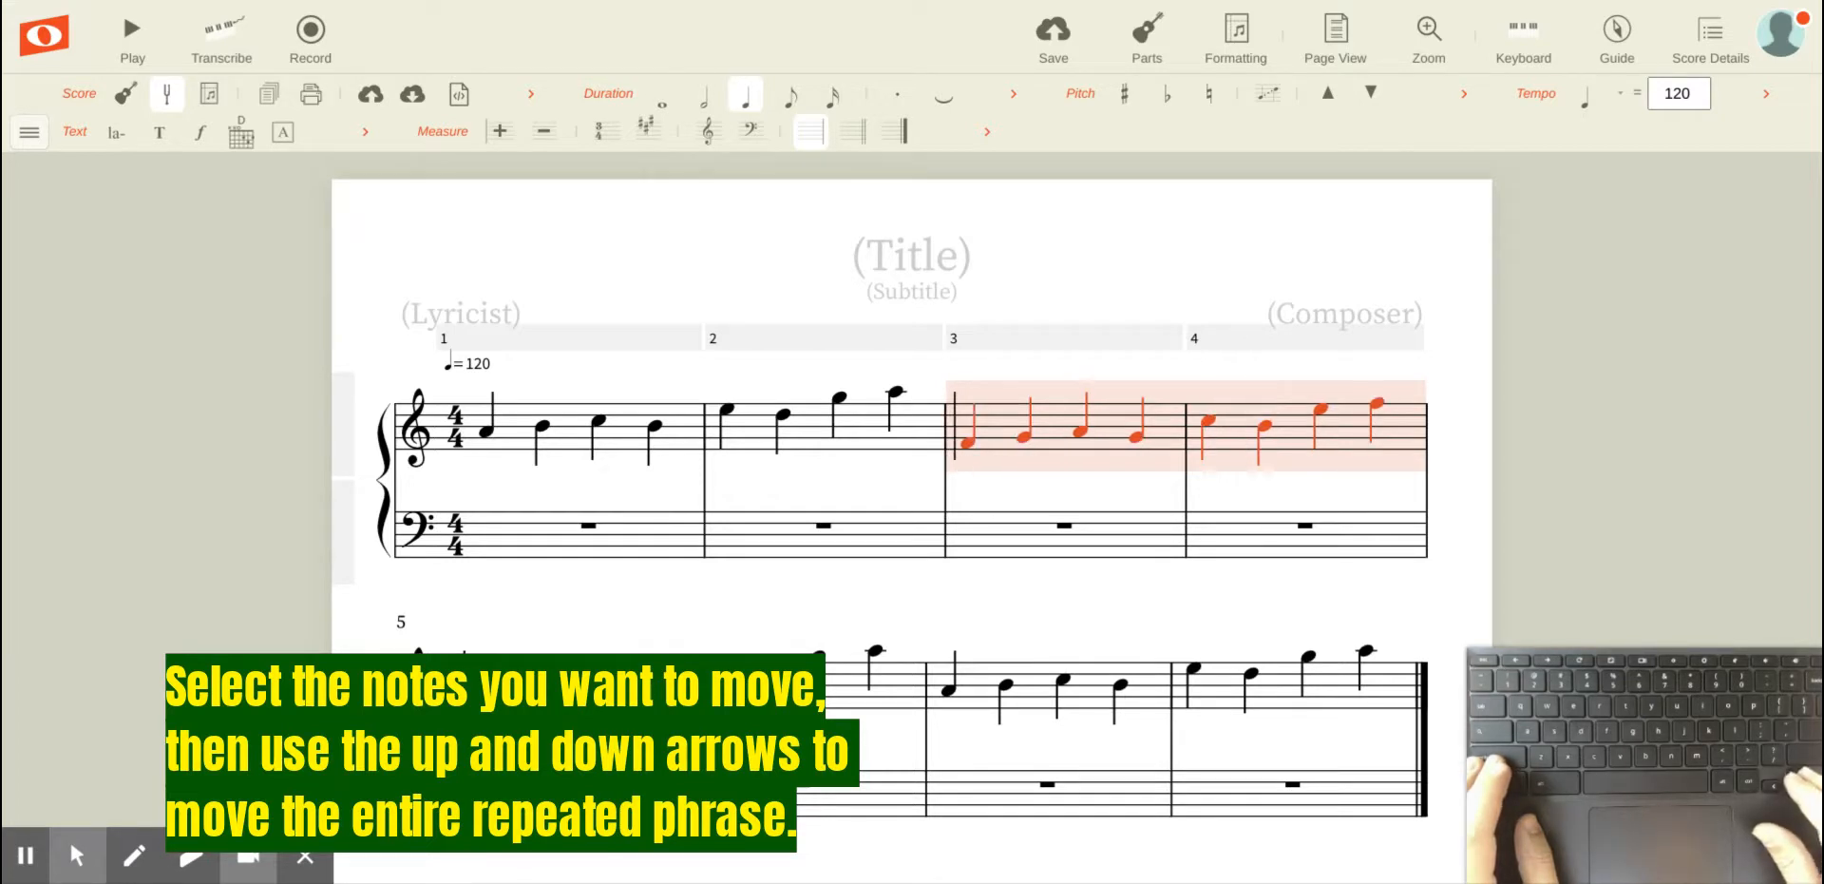
{"action": "key", "text": "Up"}
{"action": "key", "text": "Up"}
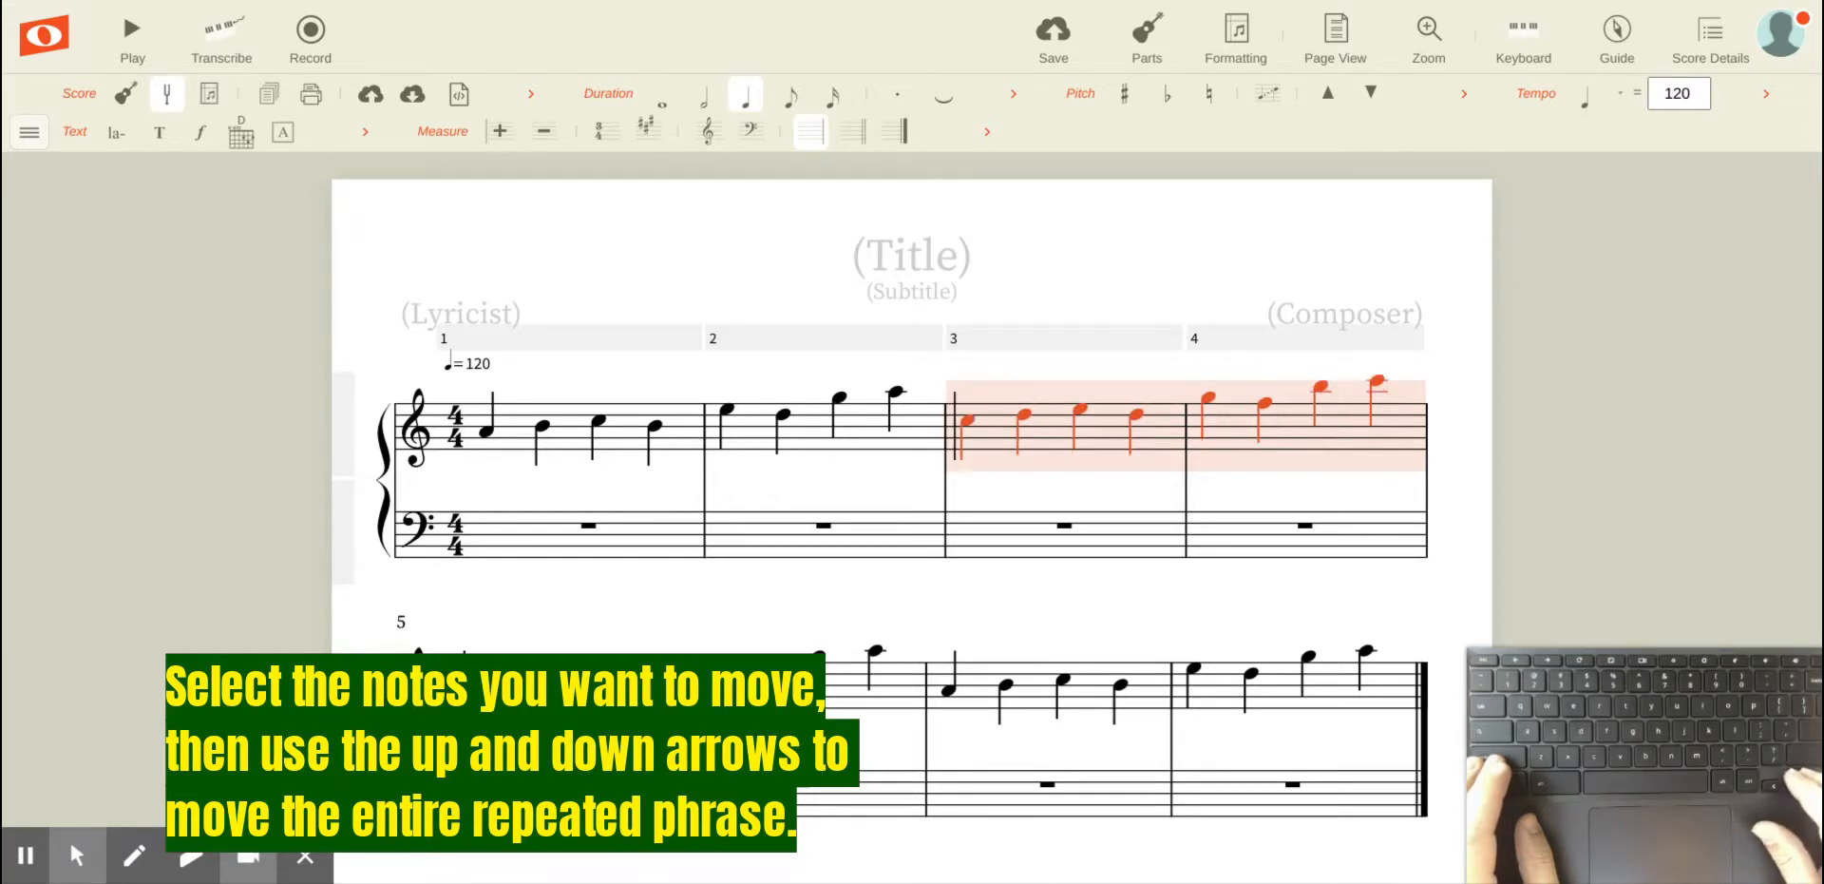
Step: Move the selected phrase in measures 3 and 4 down five steps
{"action": "key", "text": "Down"}
{"action": "key", "text": "Down"}
{"action": "key", "text": "Down"}
{"action": "key", "text": "Down"}
{"action": "key", "text": "Down"}
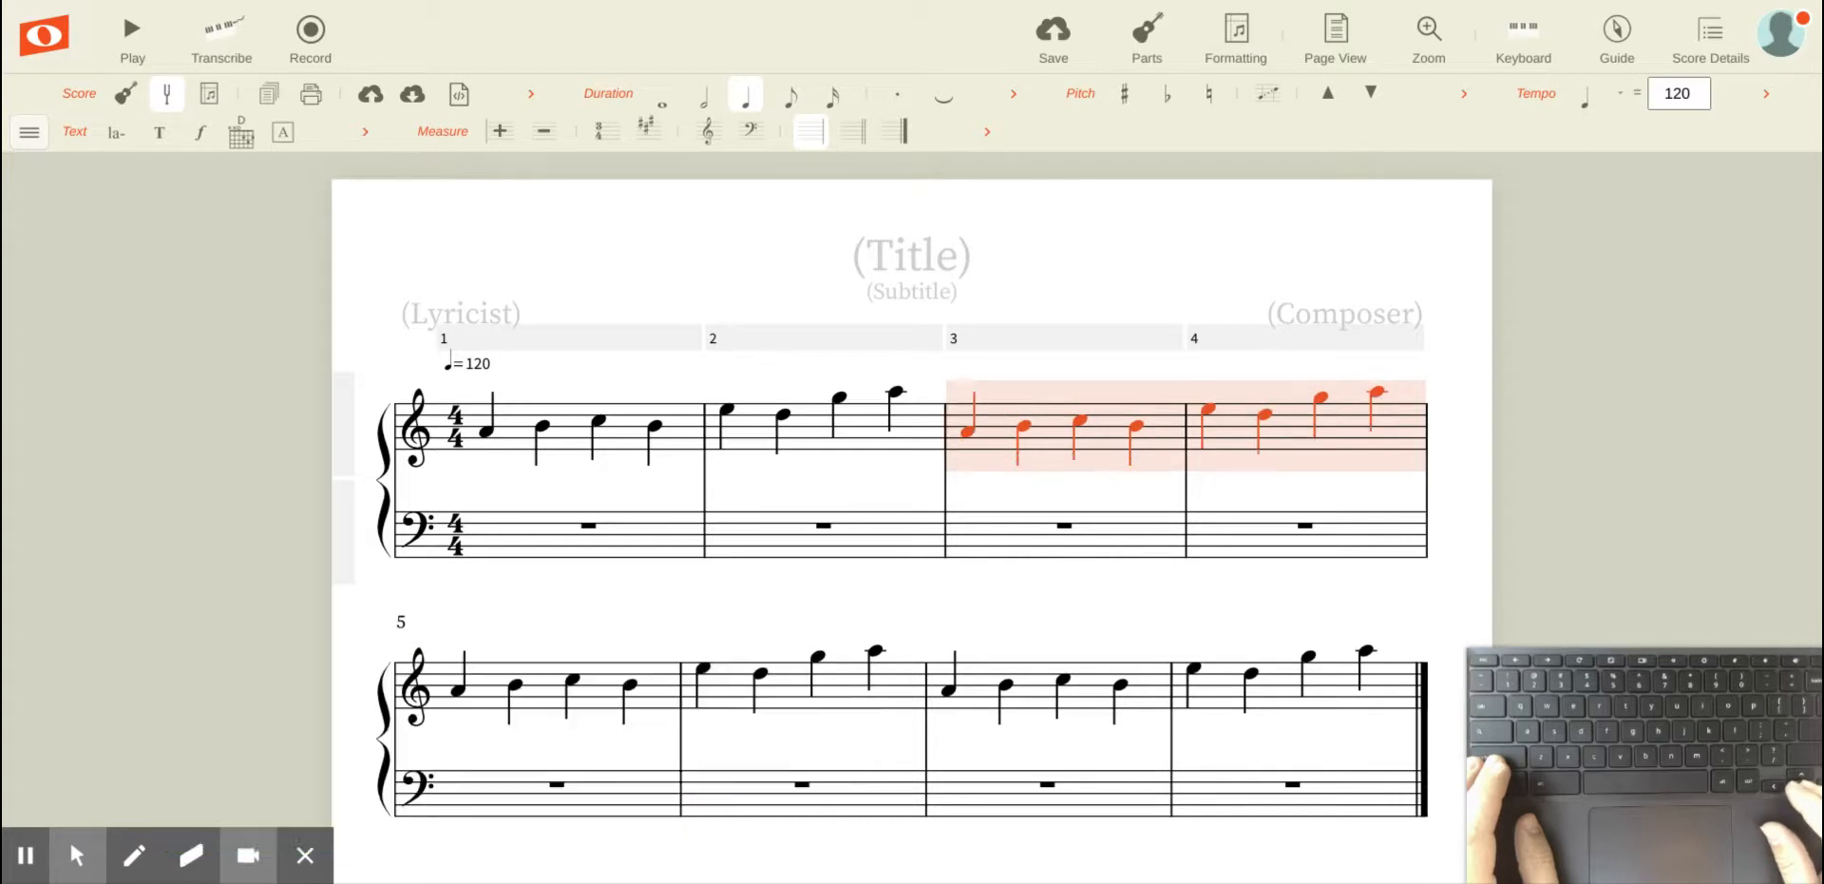
{"action": "key", "text": "Down"}
{"action": "key", "text": "Down"}
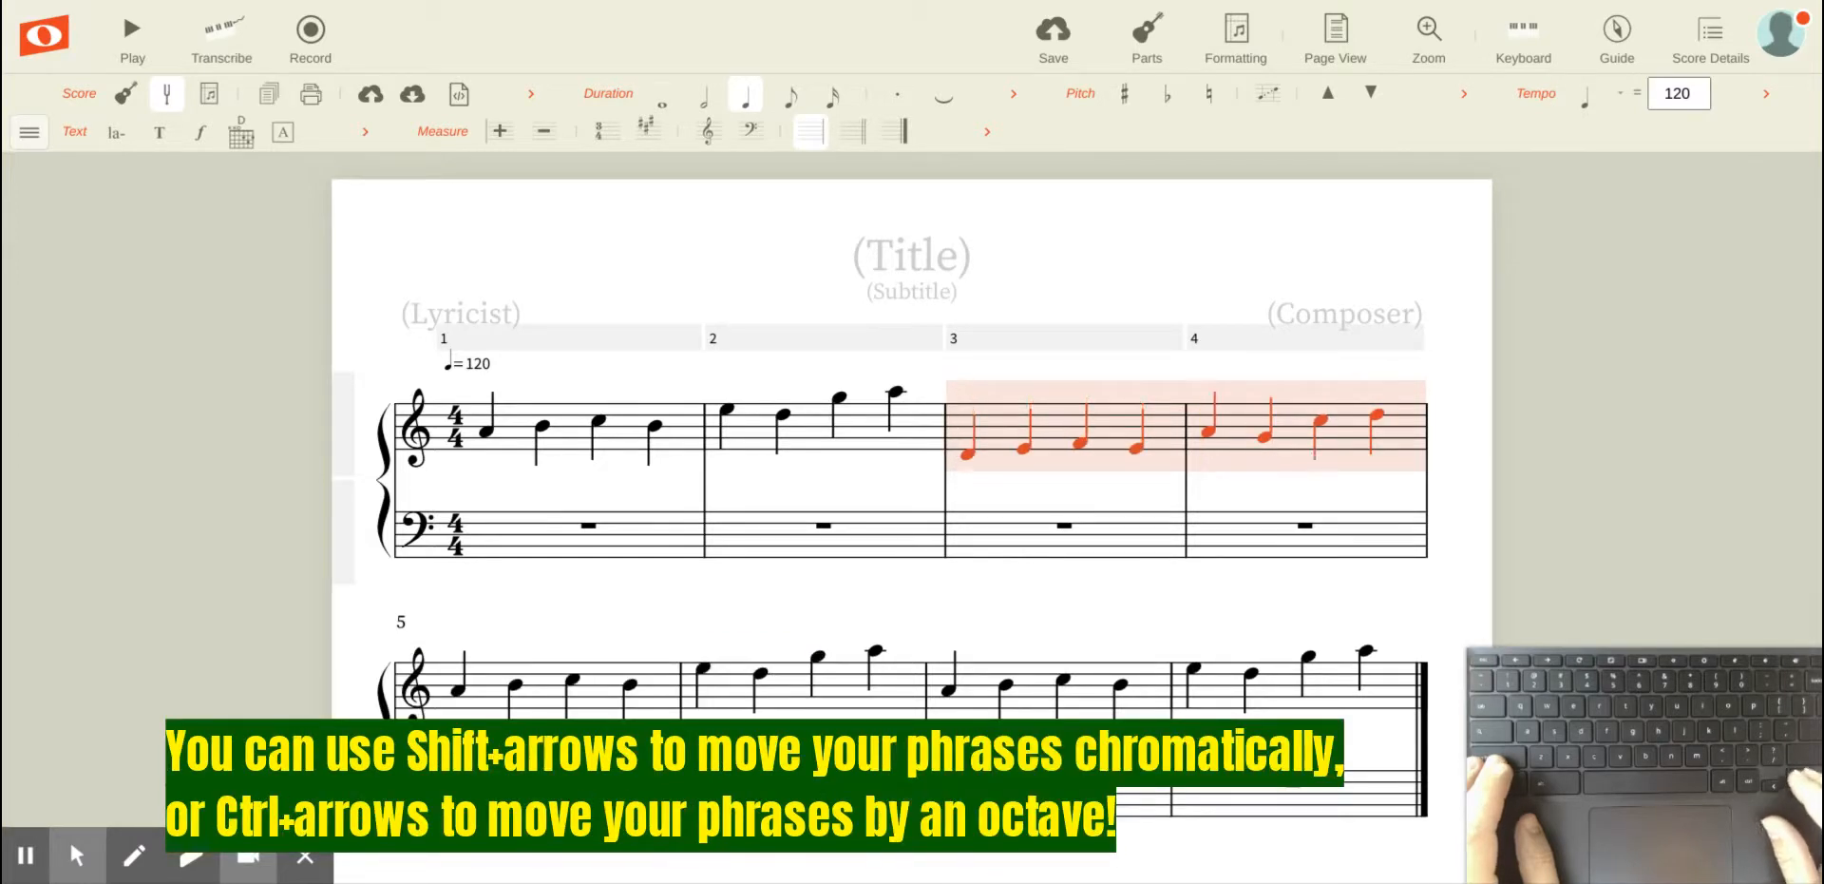
Step: Raise the second note of measure 4 one step and make it flat
{"action": "left_click", "coordinate": [1264, 440]}
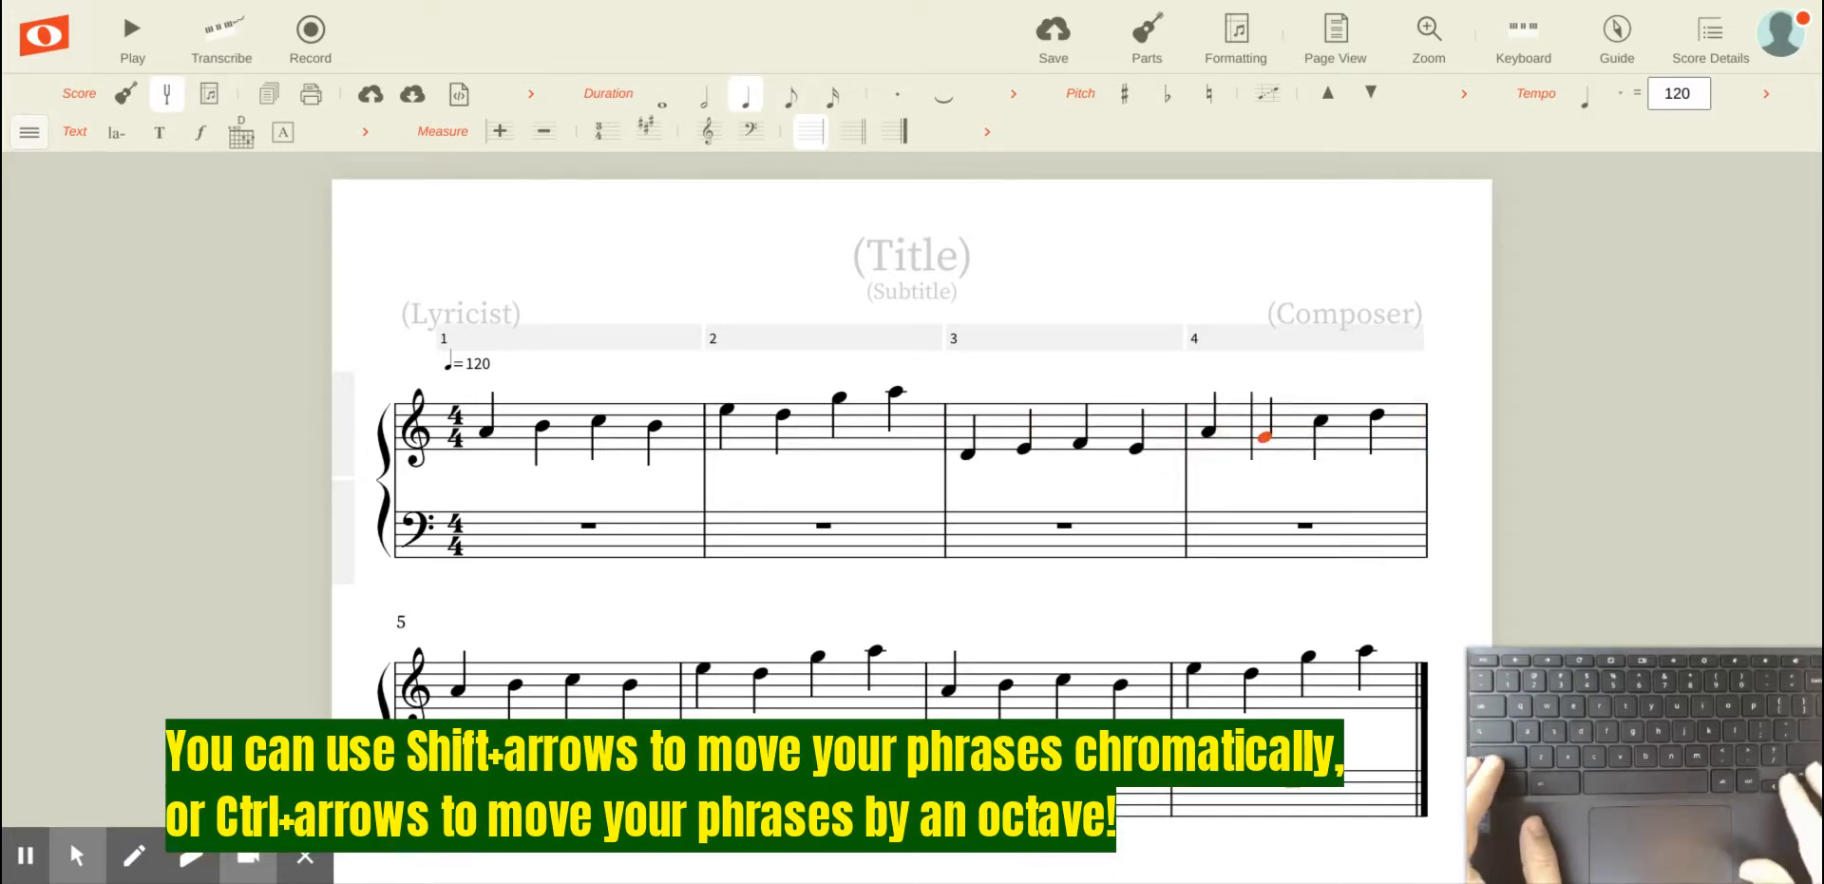
{"action": "key", "text": "Up"}
{"action": "key", "text": "minus"}
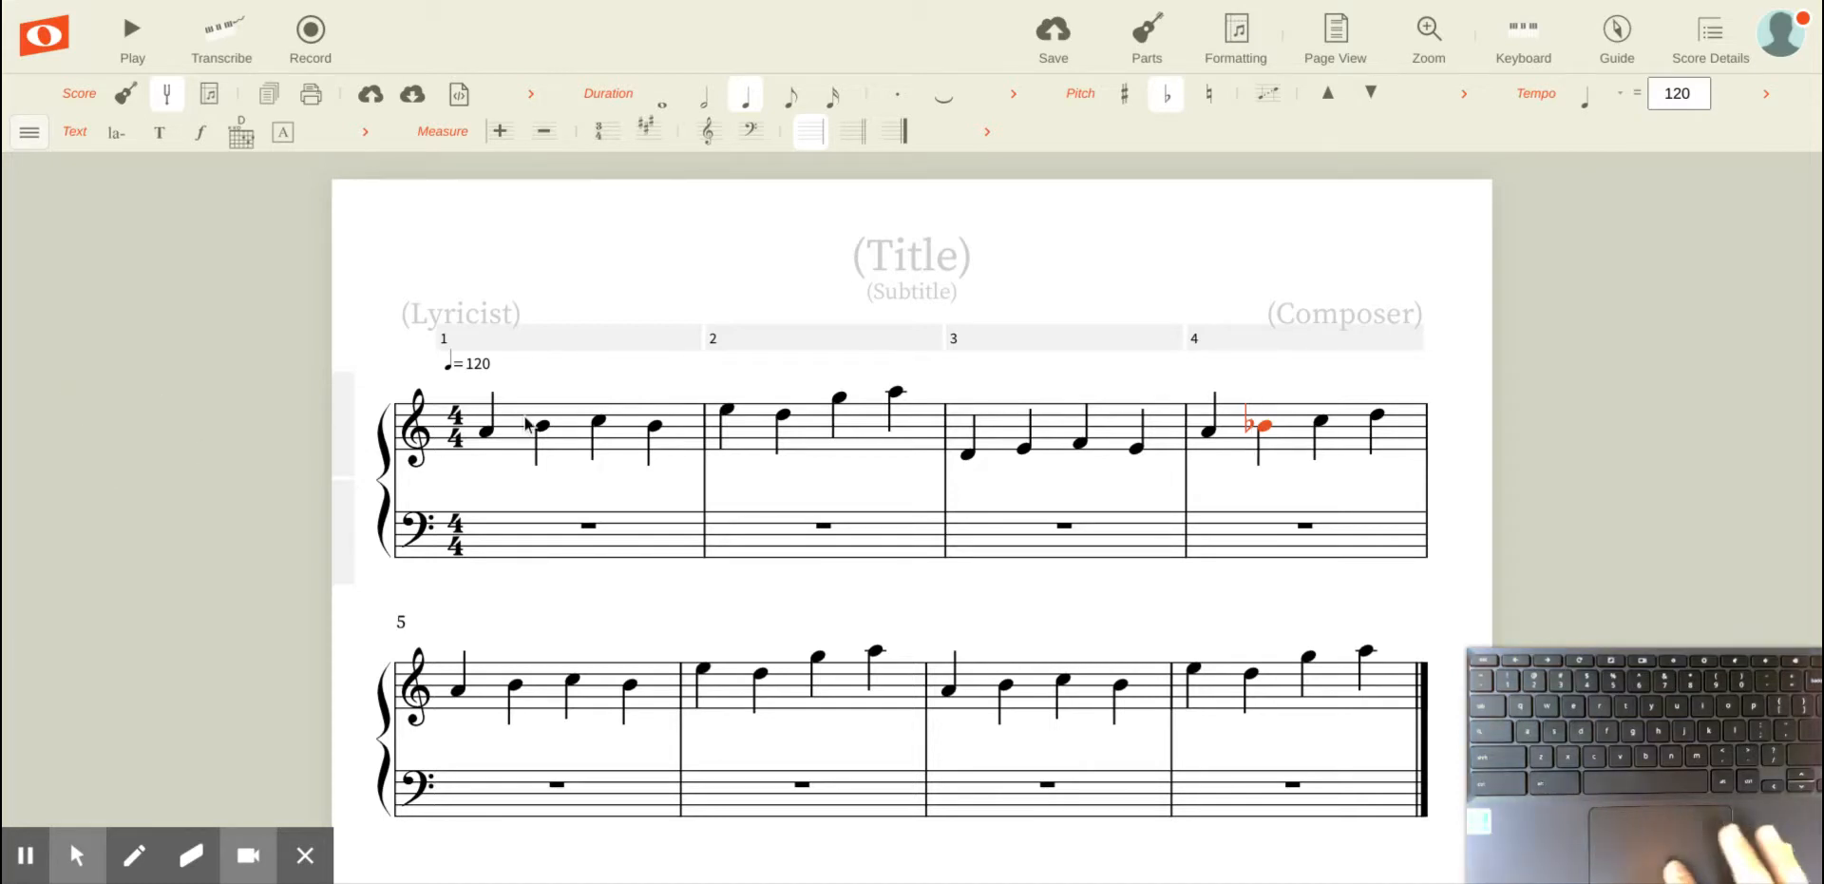
Step: Copy the notes of measures 1 and 2 and paste them into measures 3 and 4
{"action": "left_click", "coordinate": [489, 432]}
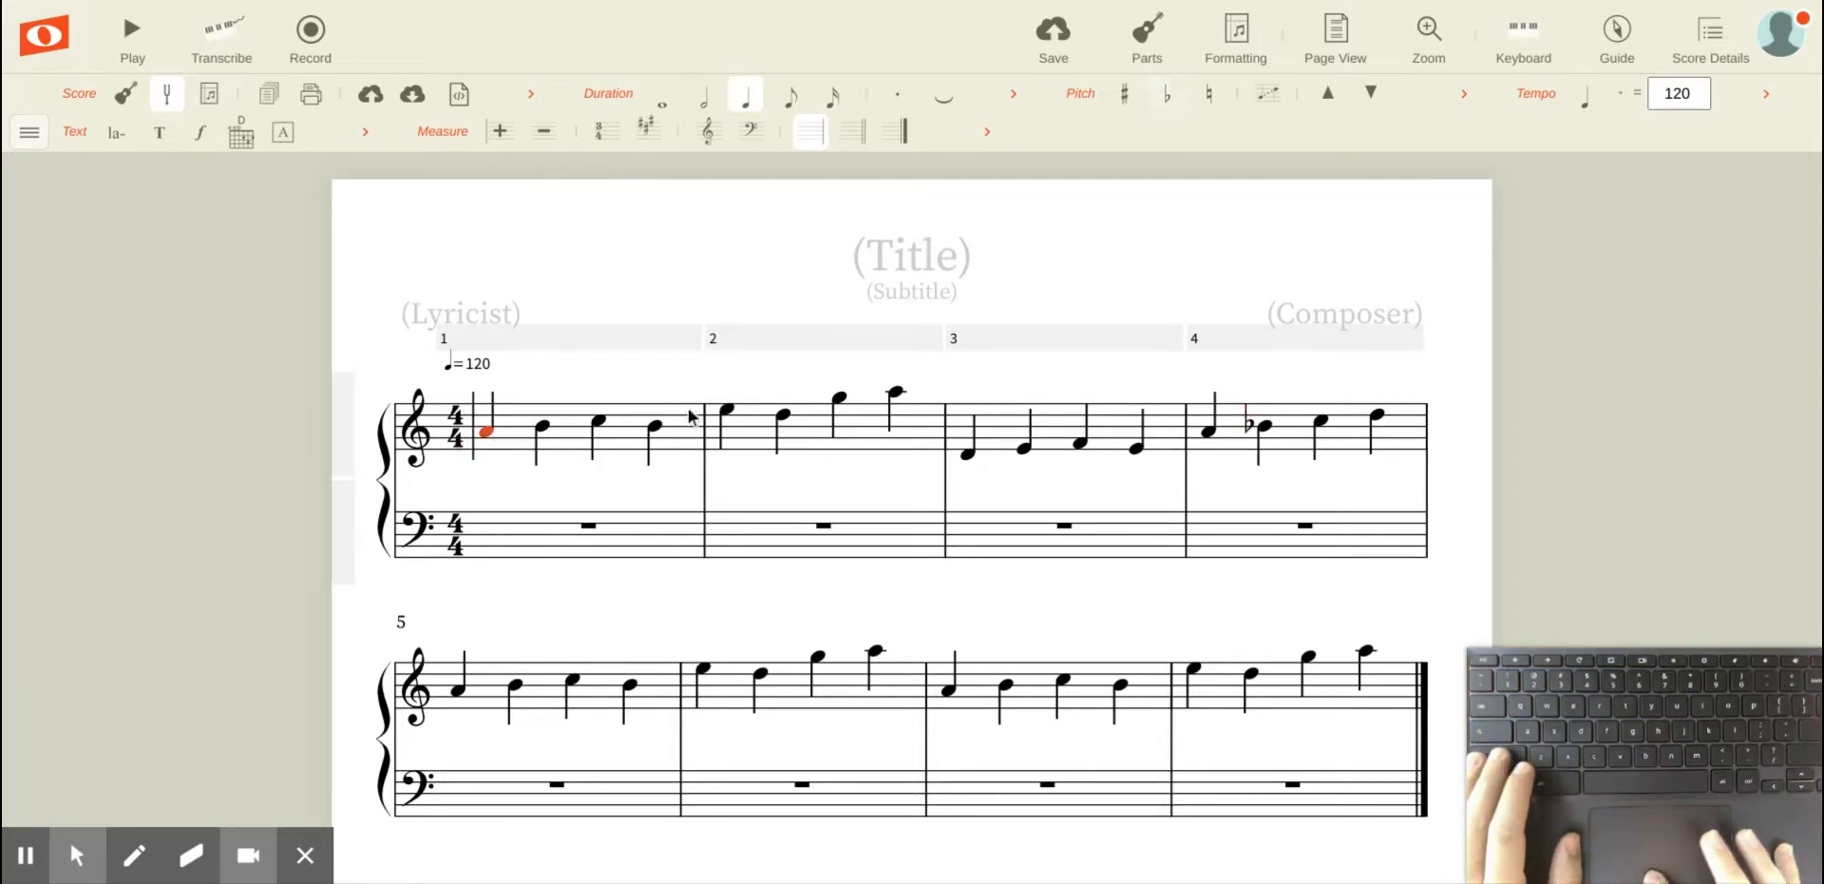
{"action": "left_click", "coordinate": [904, 402], "text": "shift"}
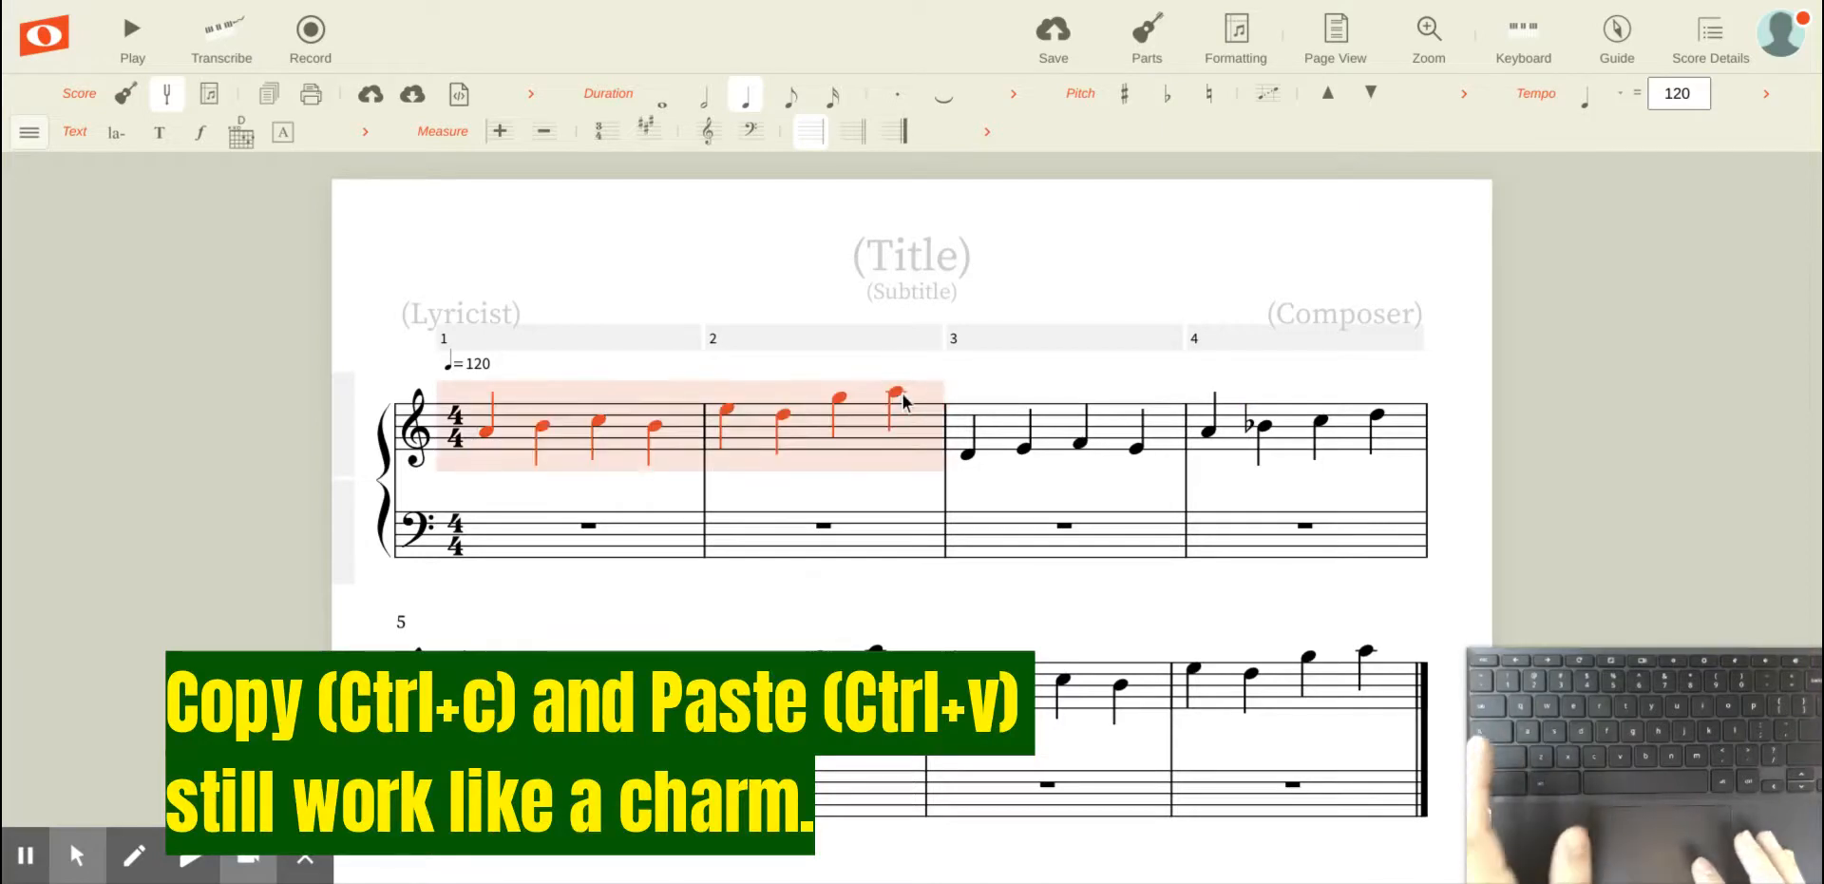
{"action": "key", "text": "ctrl+c"}
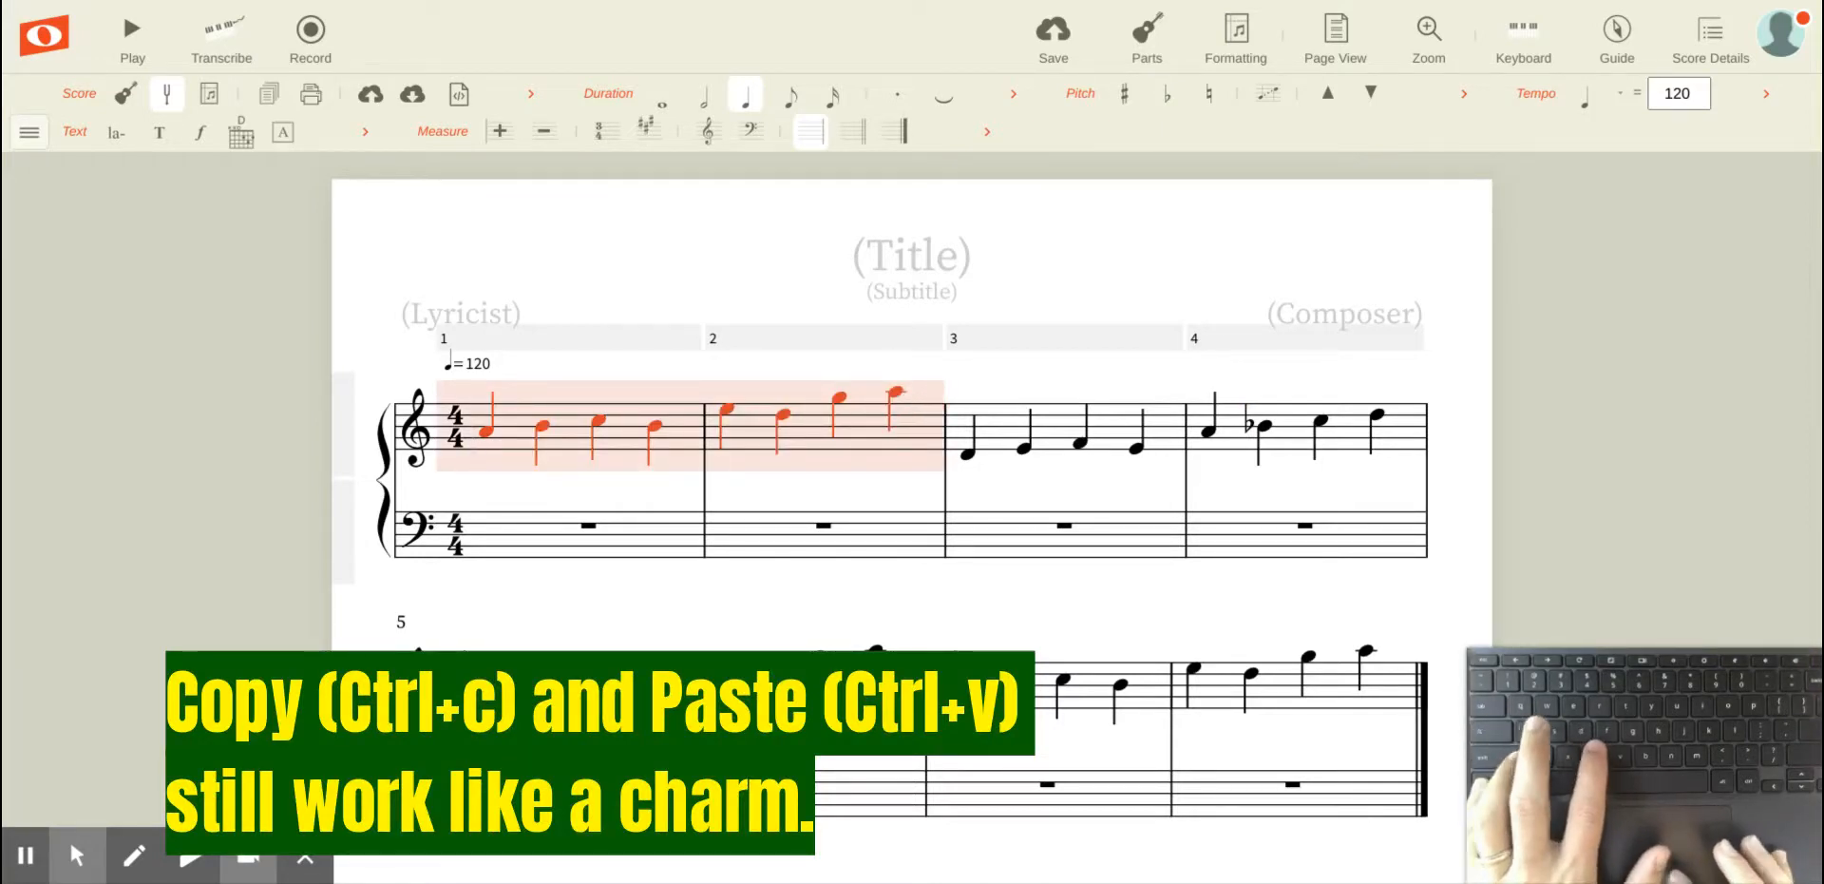
{"action": "left_click", "coordinate": [969, 456]}
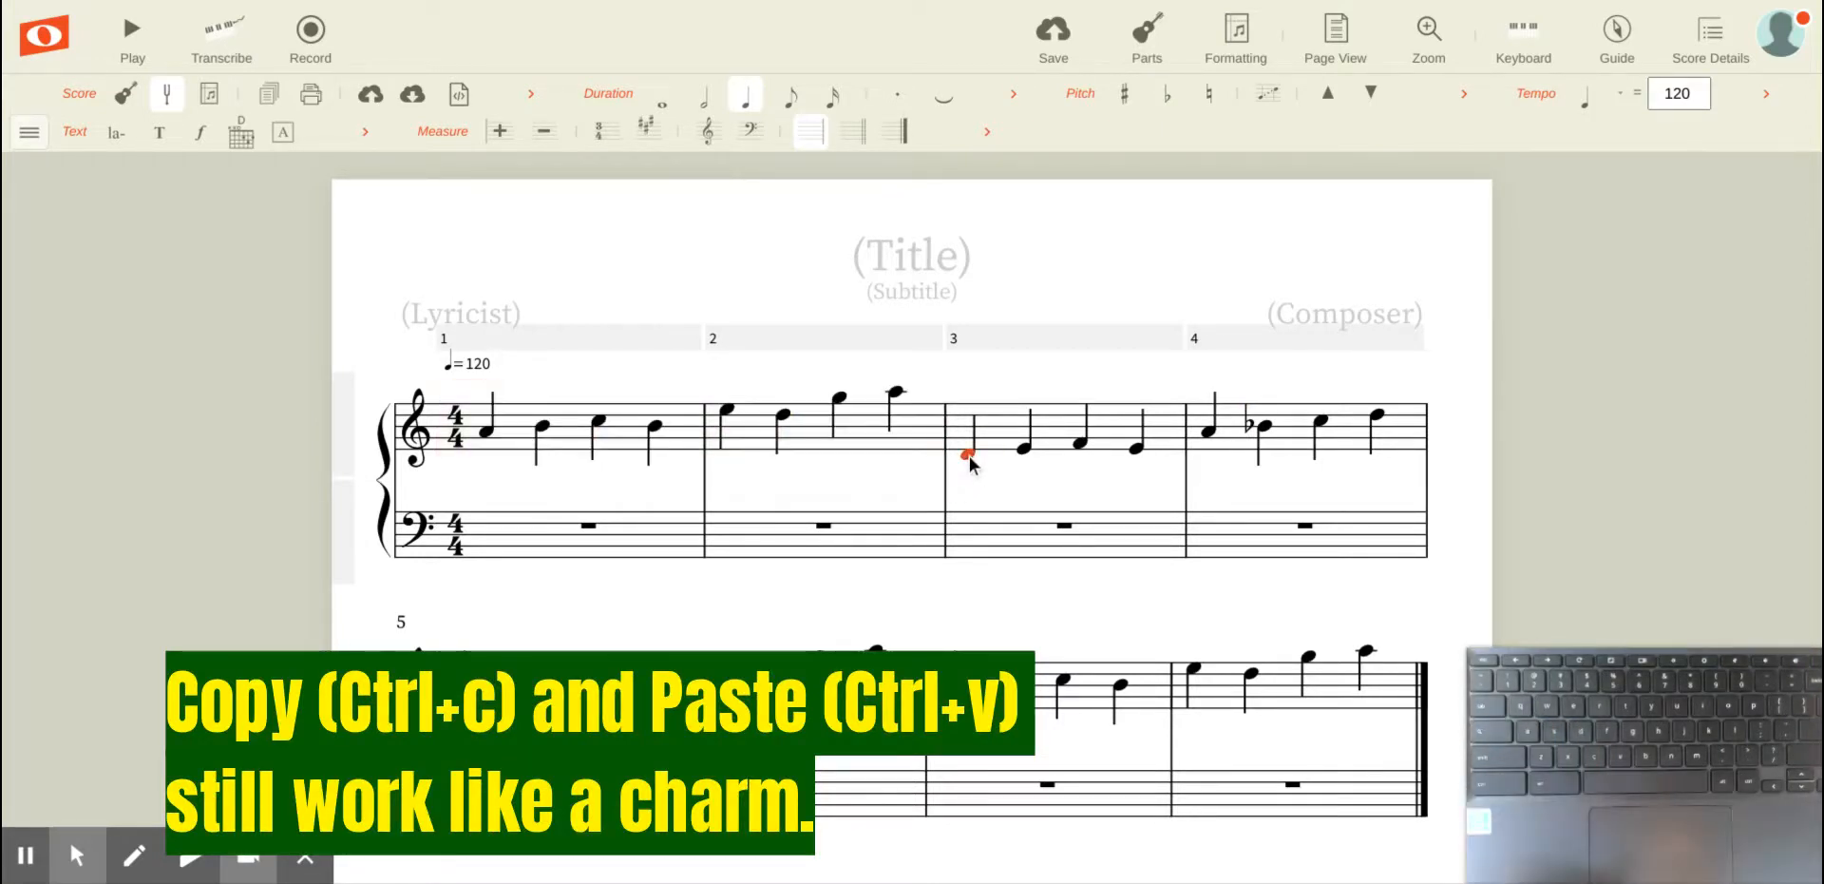
{"action": "key", "text": "ctrl+v"}
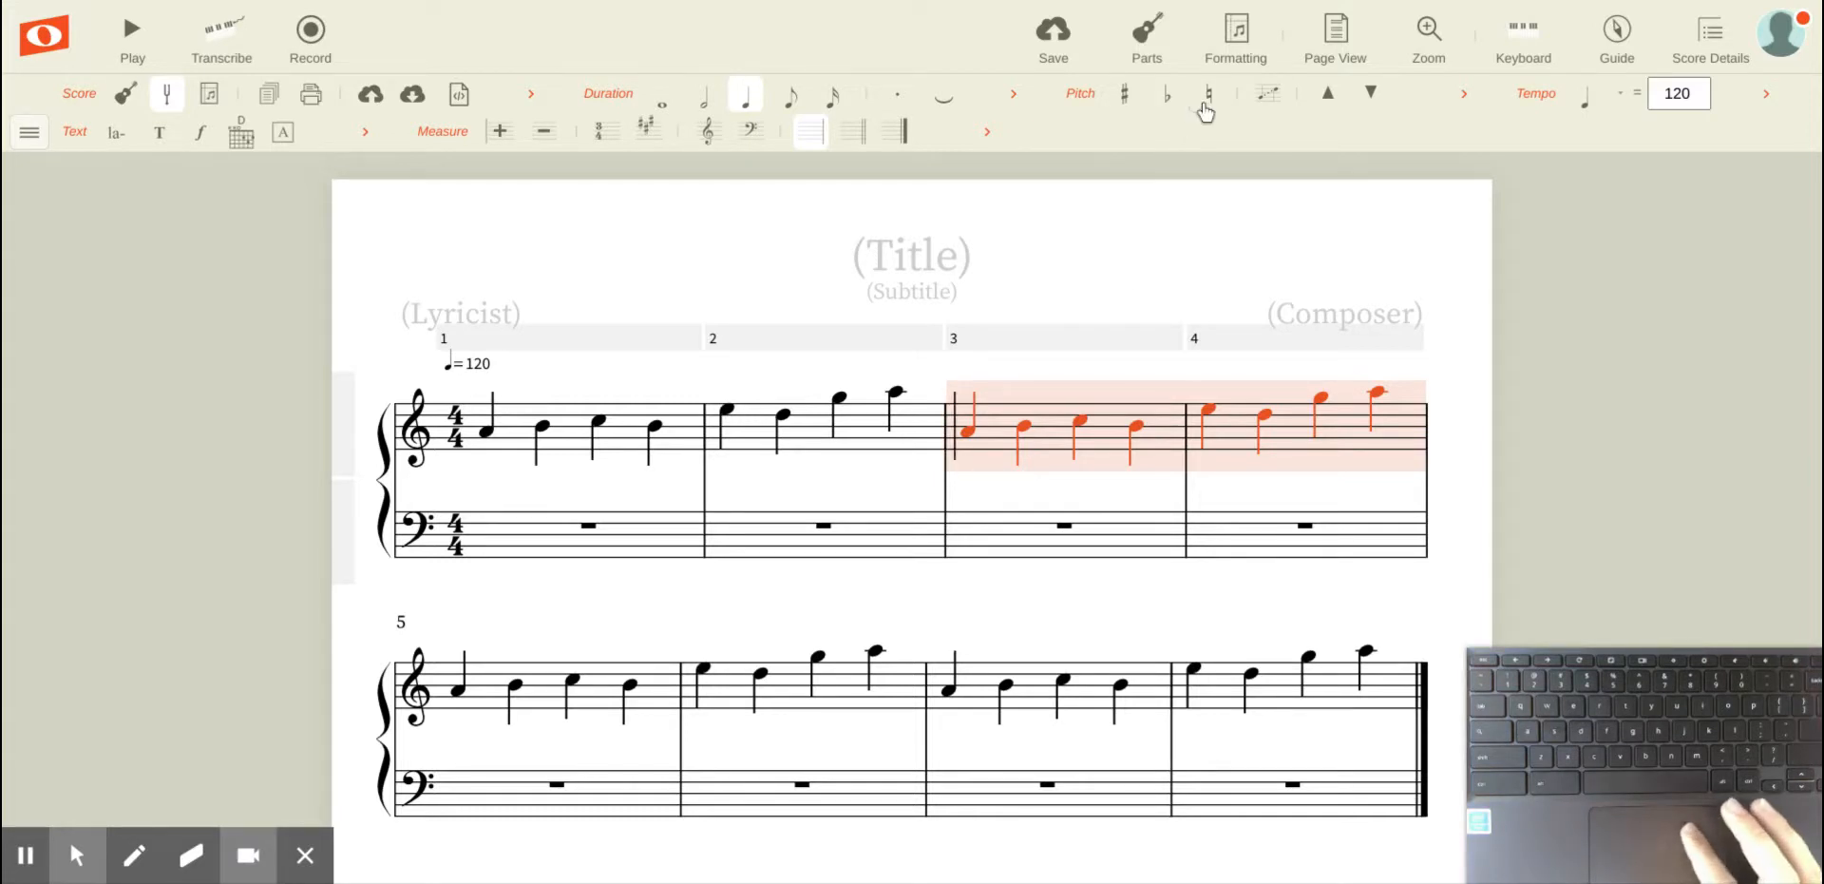
Step: Open the score's formatting sizing options and reduce the note size to 4 px
{"action": "left_click", "coordinate": [1241, 34]}
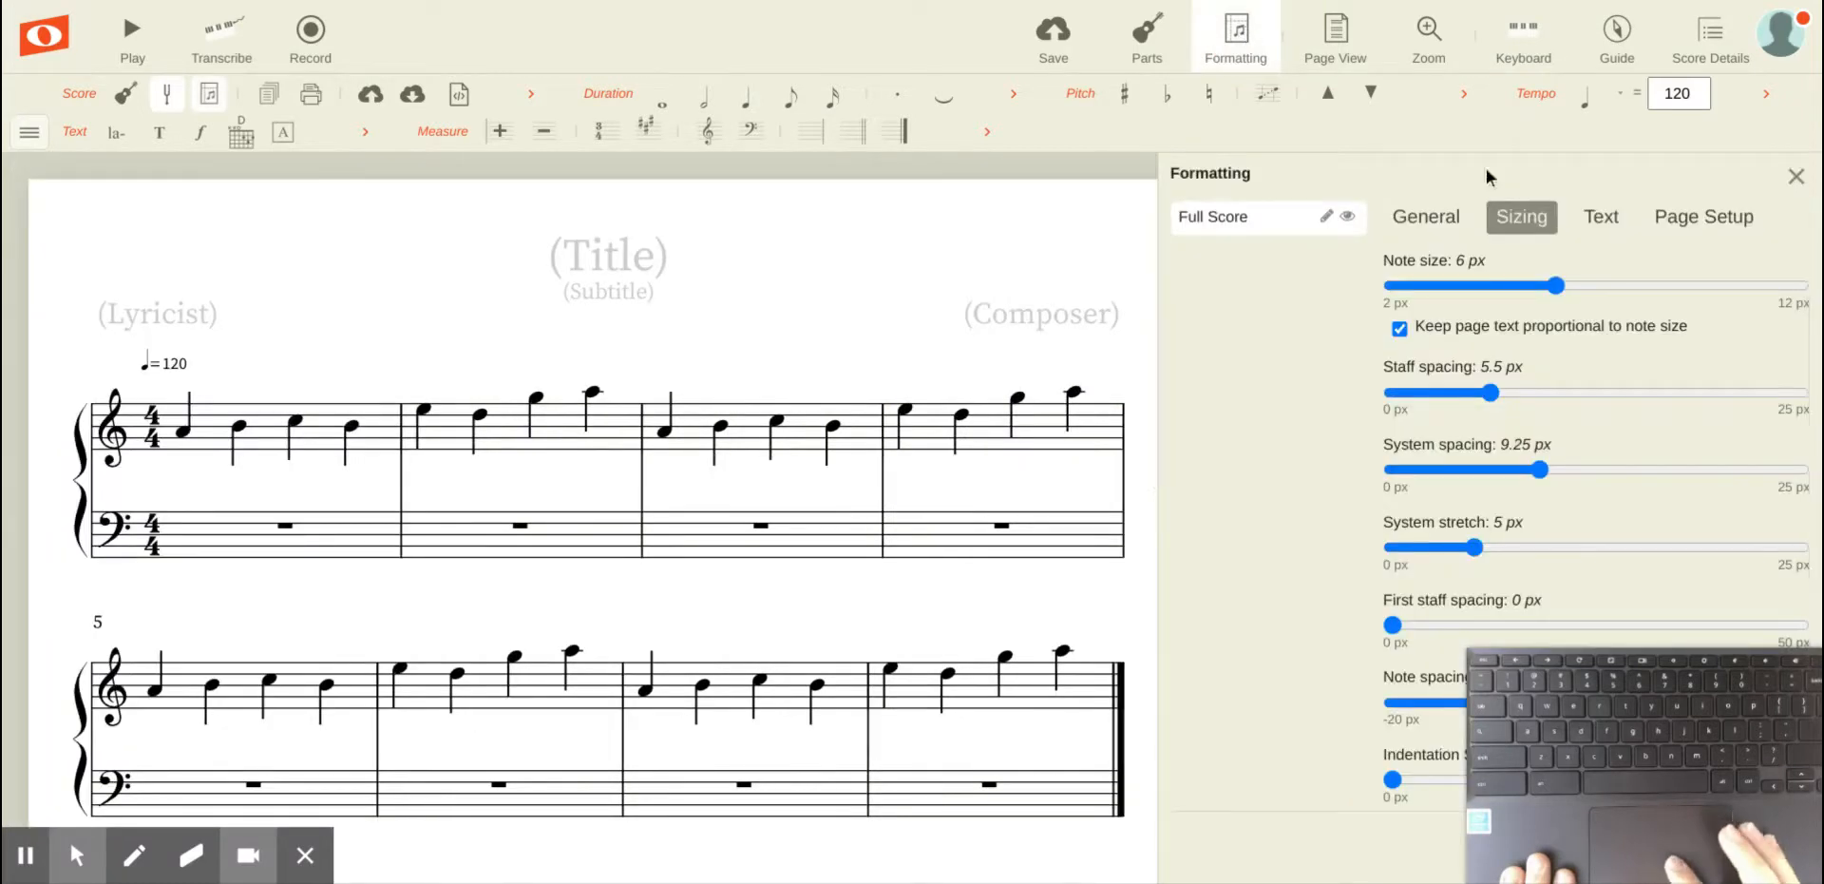
{"action": "left_click", "coordinate": [1426, 219]}
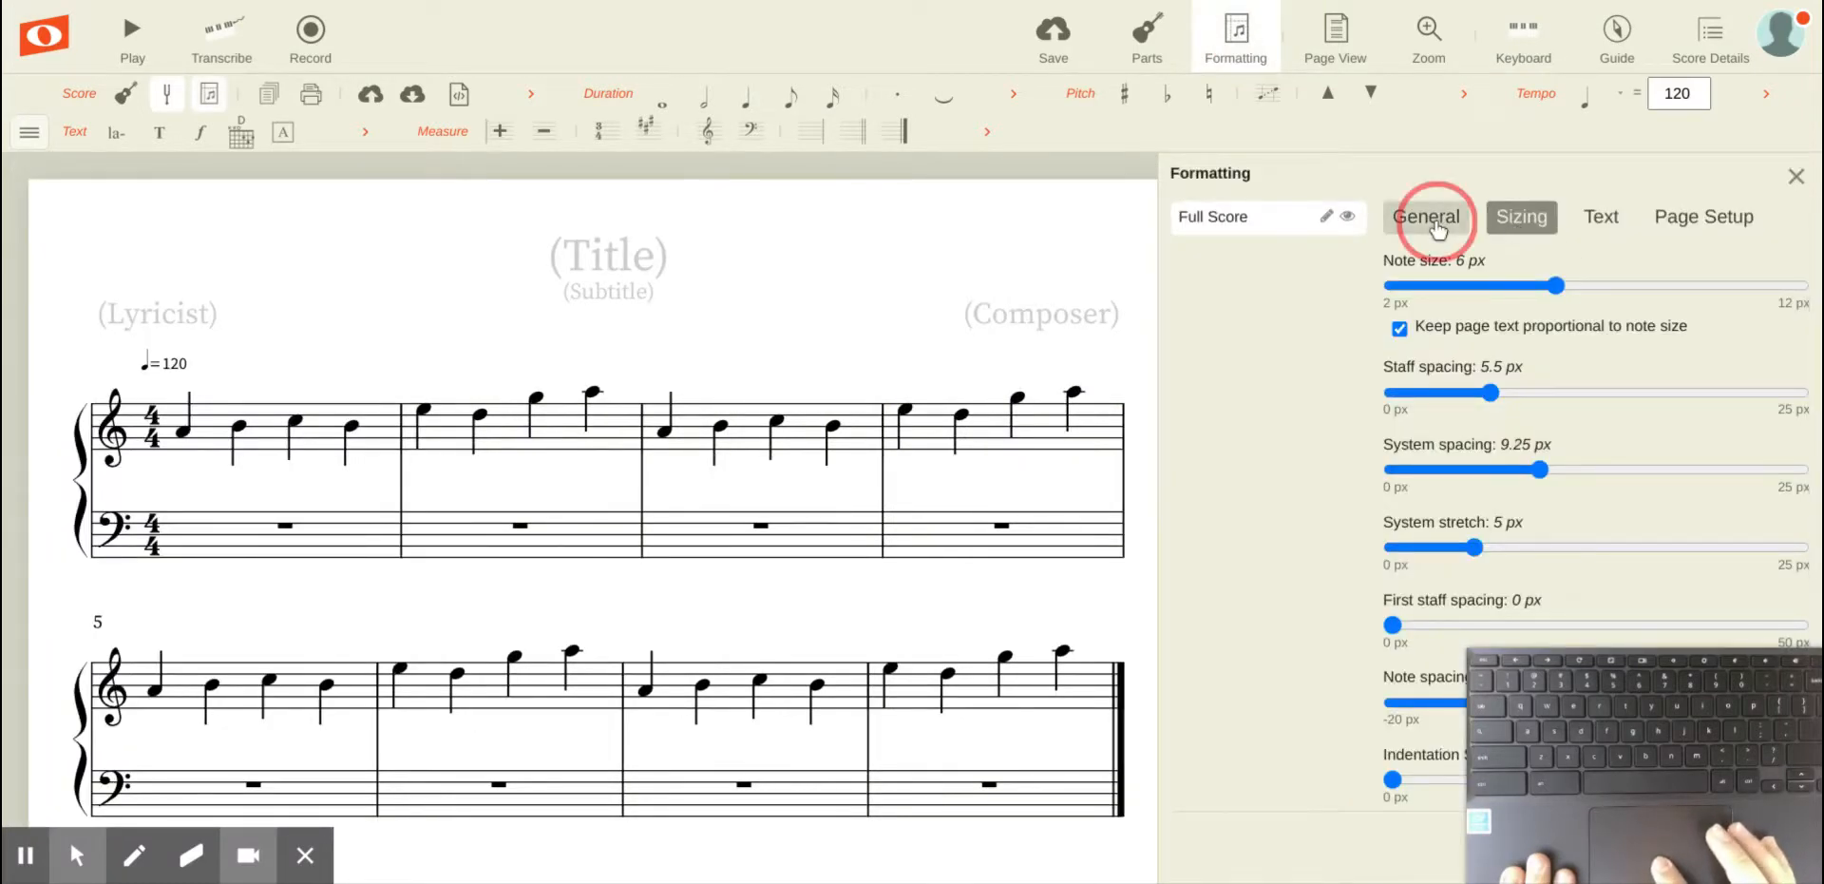
{"action": "left_click", "coordinate": [1513, 220]}
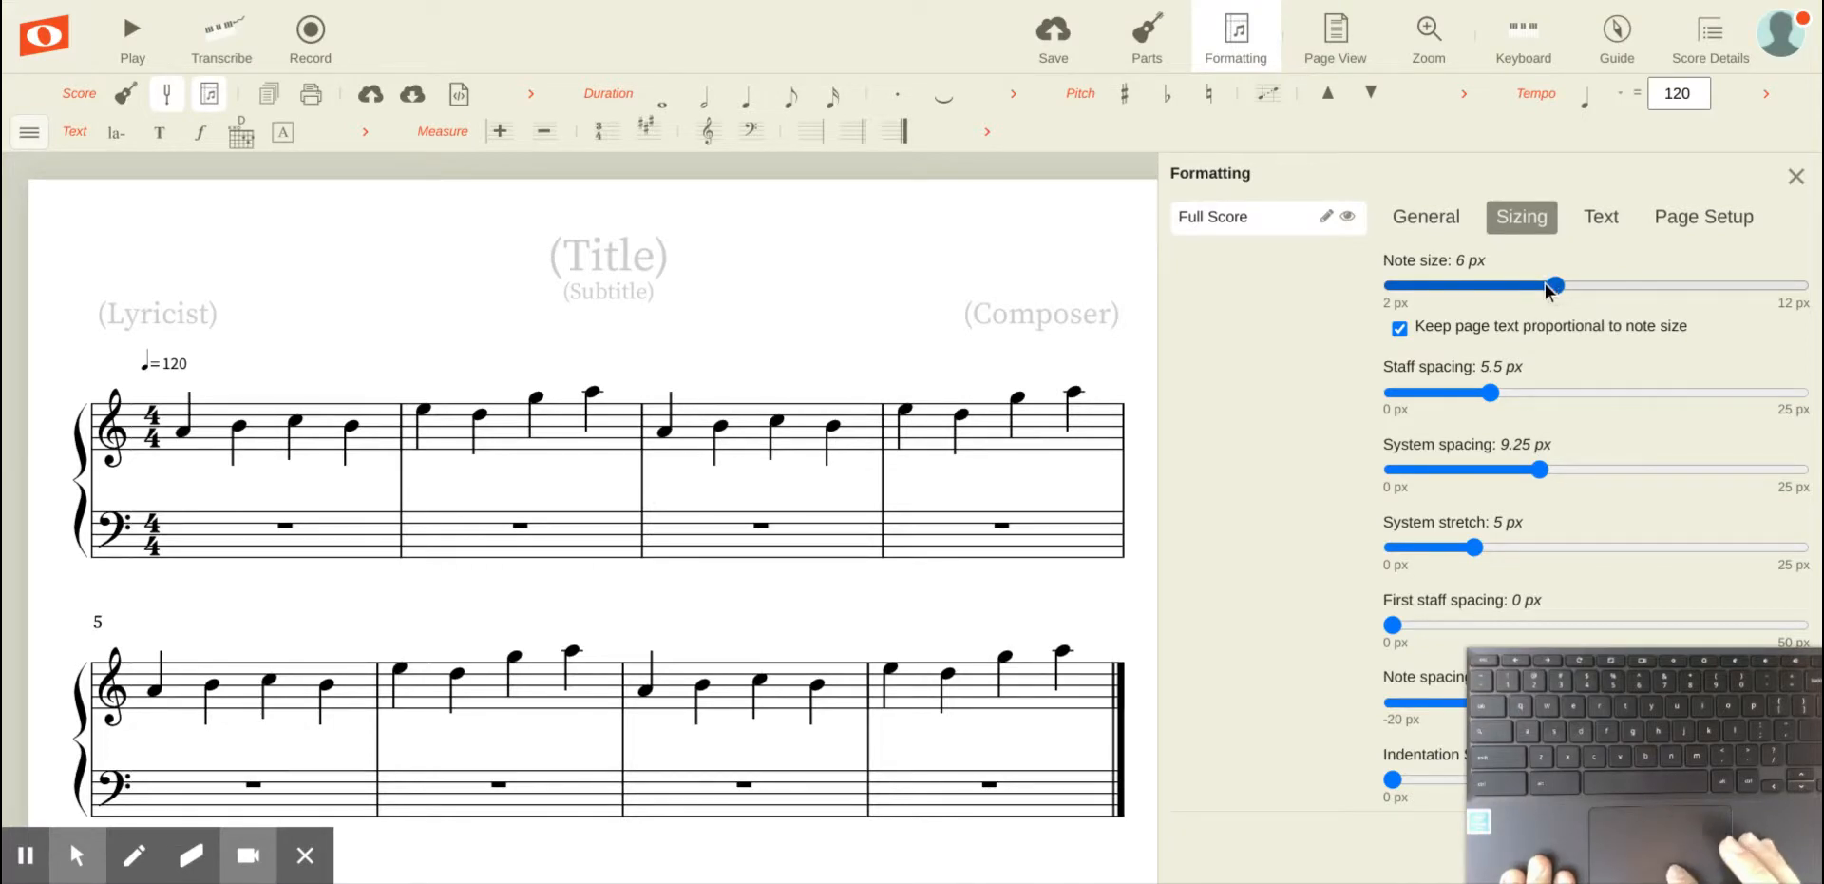
{"action": "left_click", "coordinate": [1474, 285]}
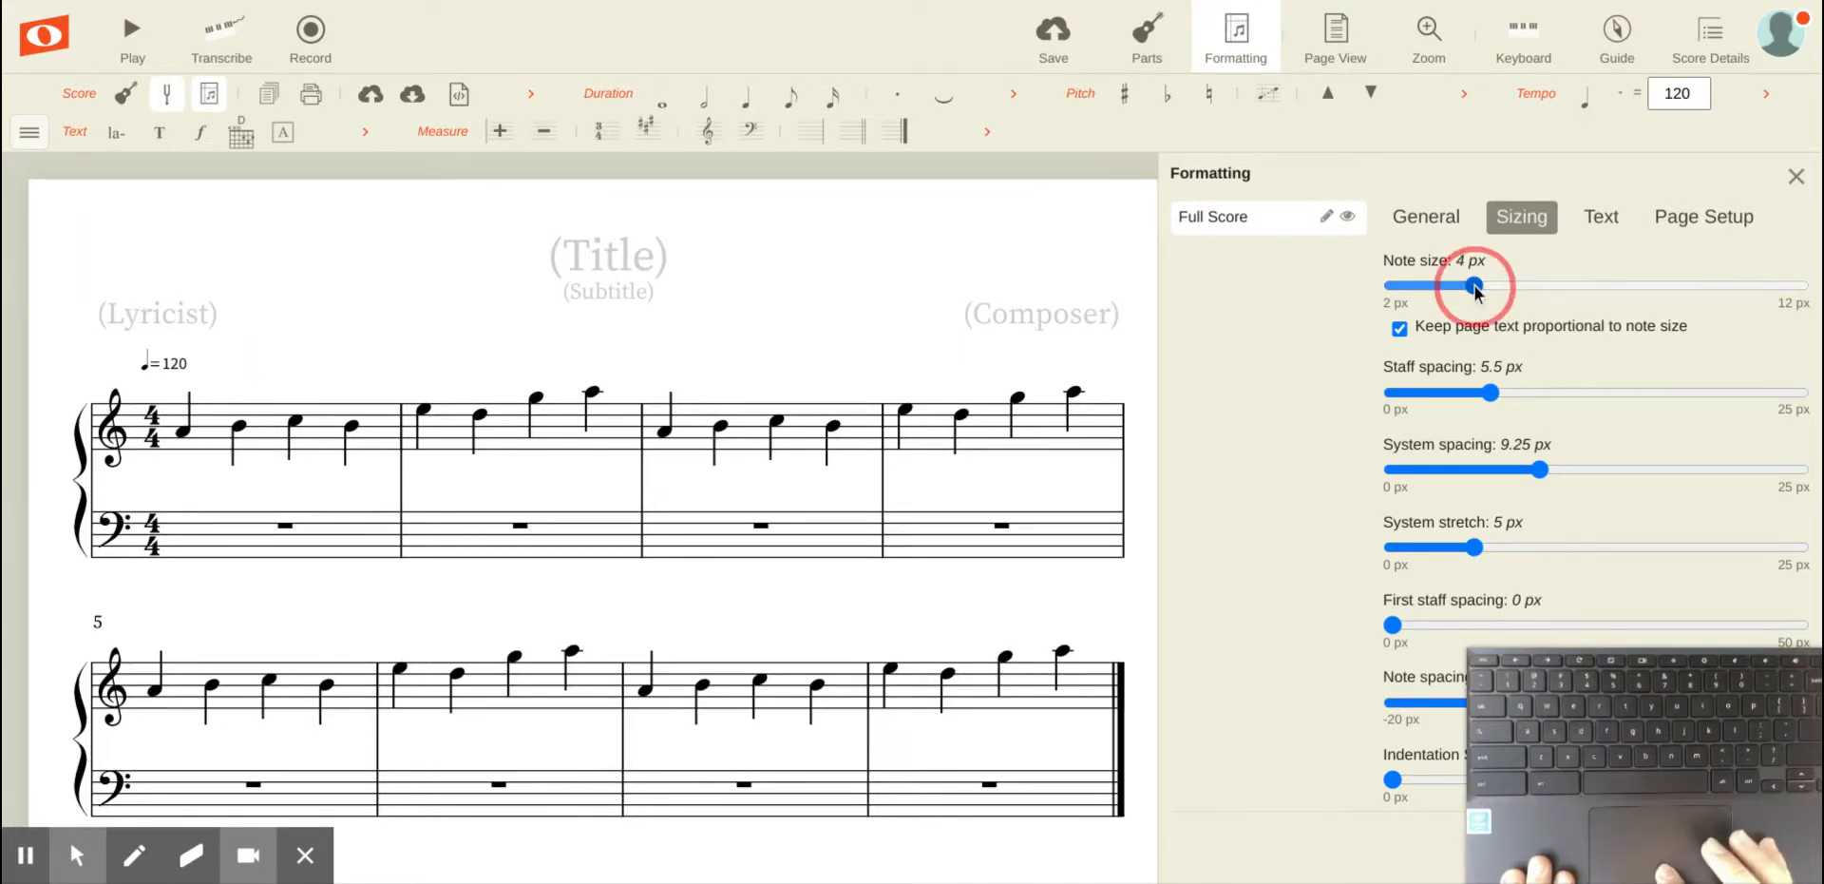